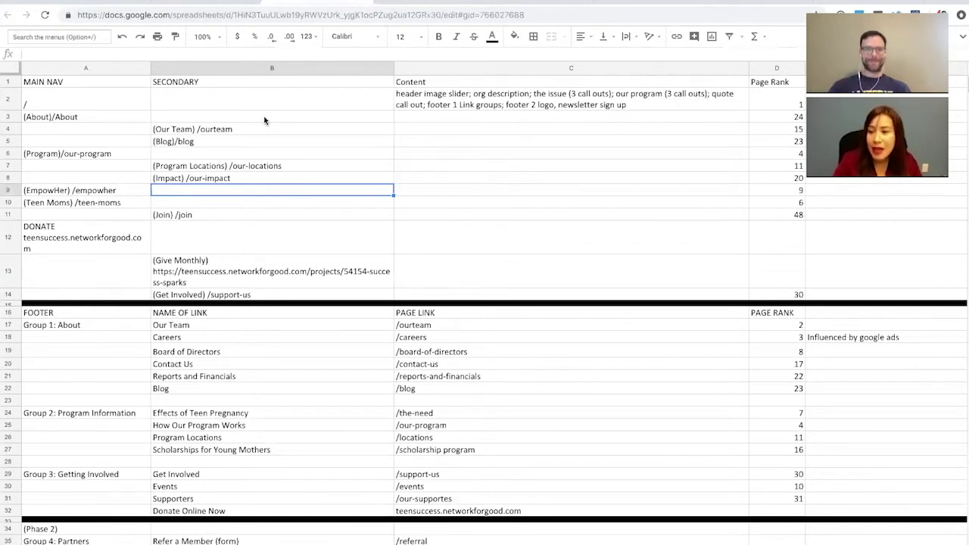
Add a blank wireframe to the Balsamiq project and consult the home page's content list in the Google Sheets sitemap.
key(ctrl+Tab)
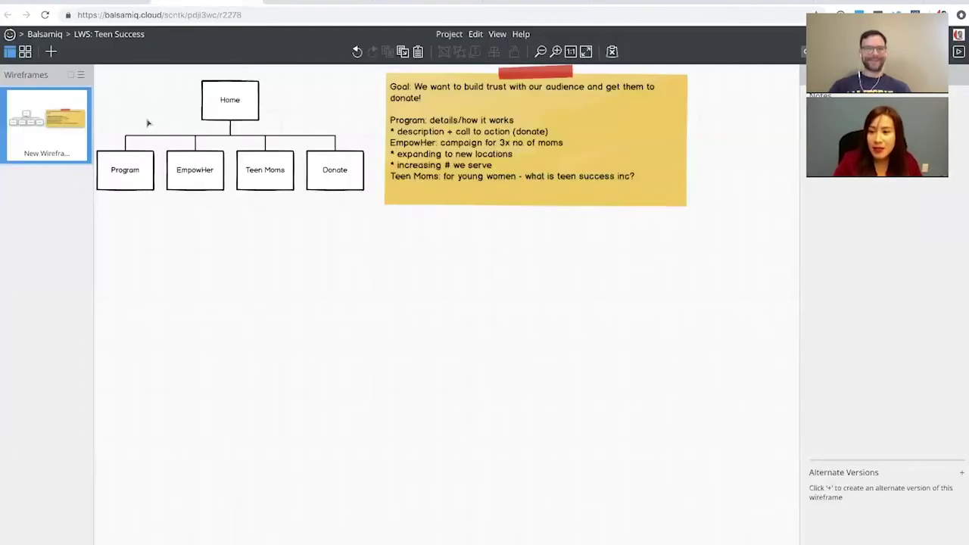
click(51, 52)
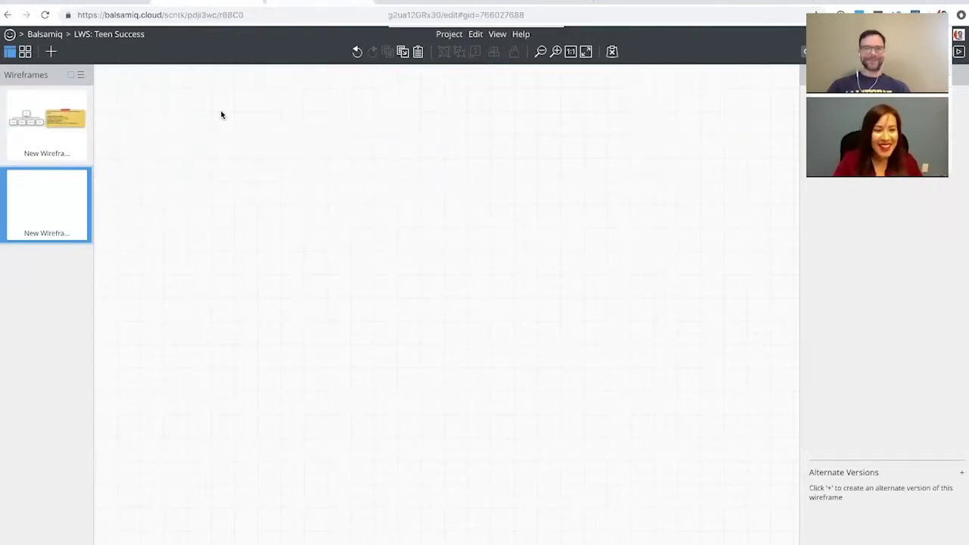
key(ctrl+shift+Tab)
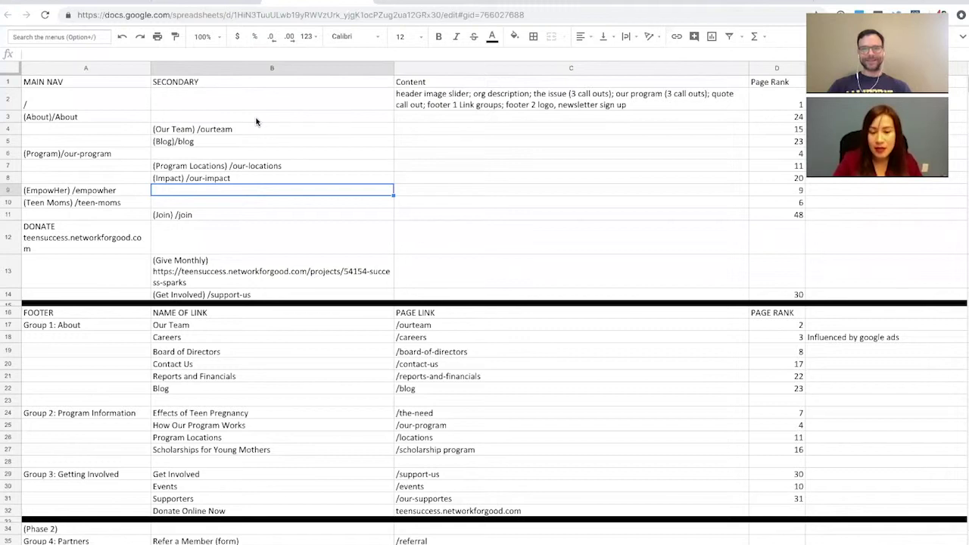
click(433, 104)
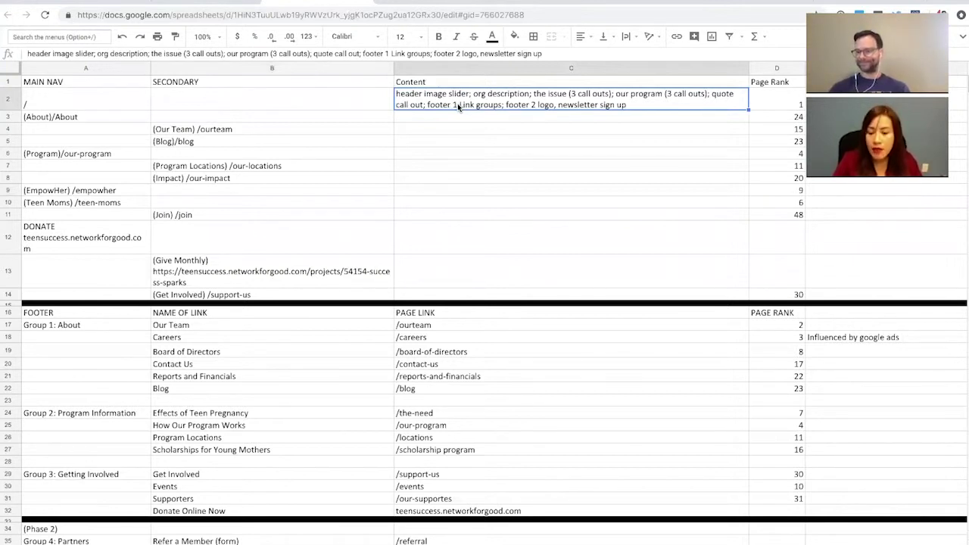
Switch back to the blank Balsamiq wireframe and add an image placeholder stretched into a wide header banner.
key(ctrl+Tab)
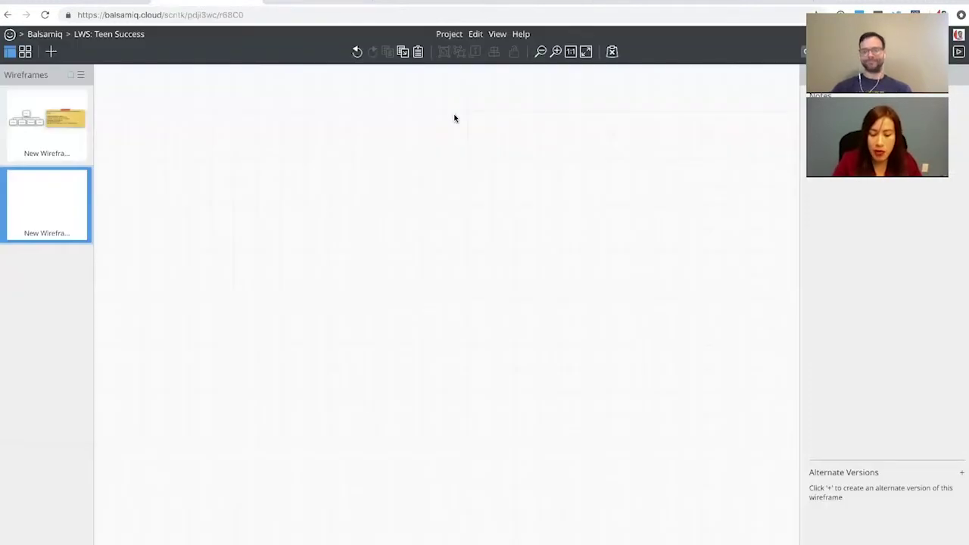
text(image)
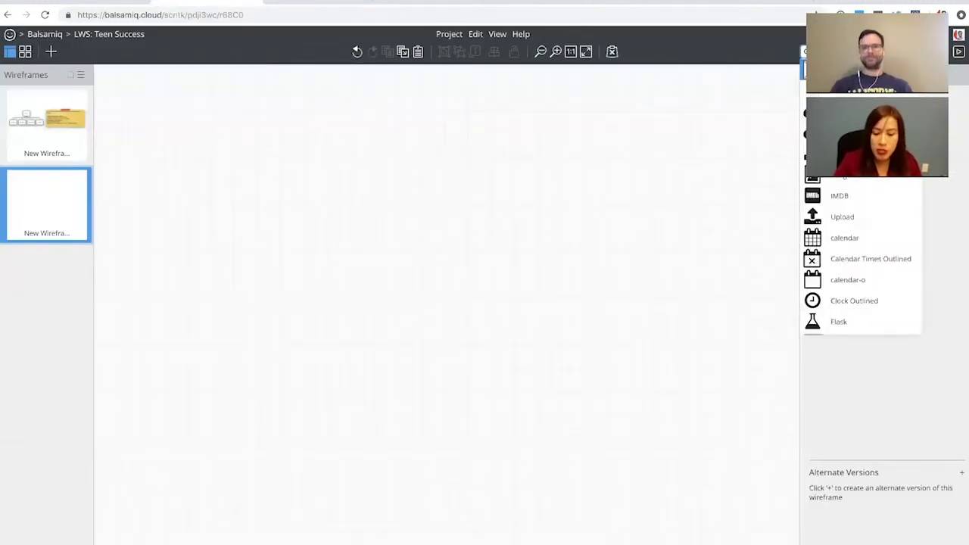
key(Return)
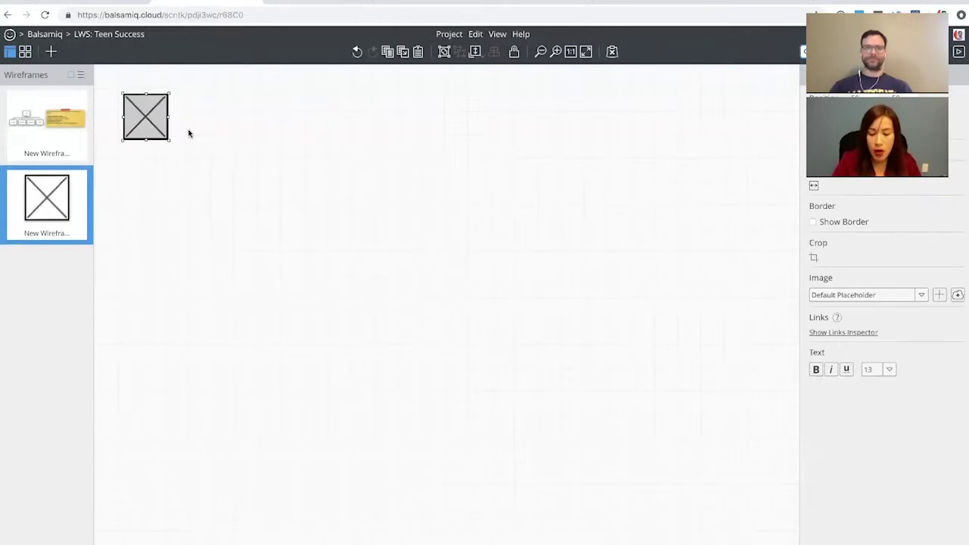
drag(168, 141, 432, 172)
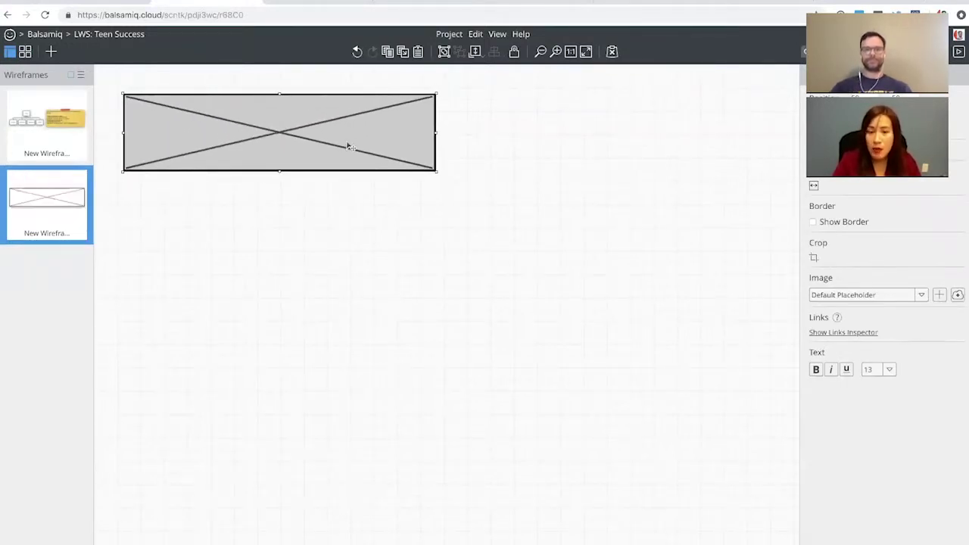
Label the header image placeholder "photo of young mom and child".
double_click(348, 146)
key(Escape)
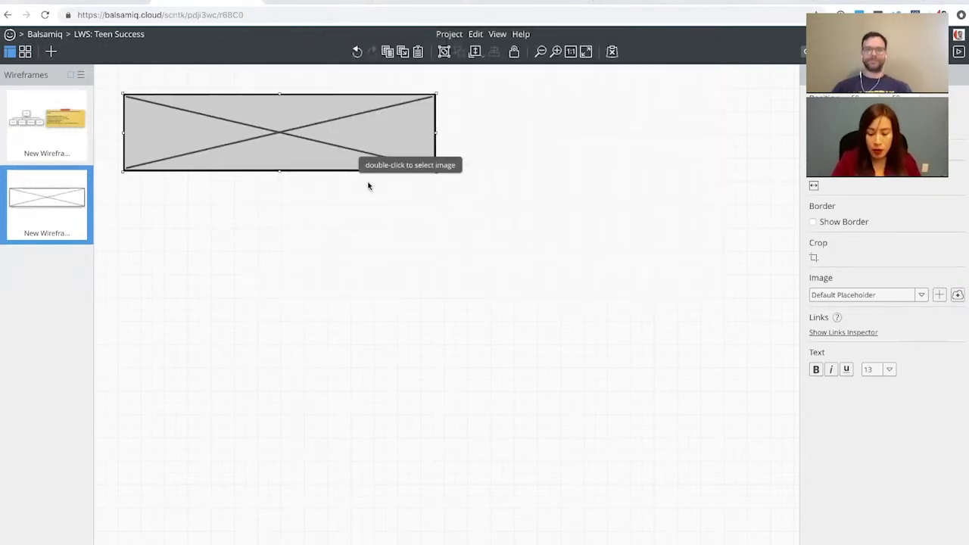
key(Return)
text(pho)
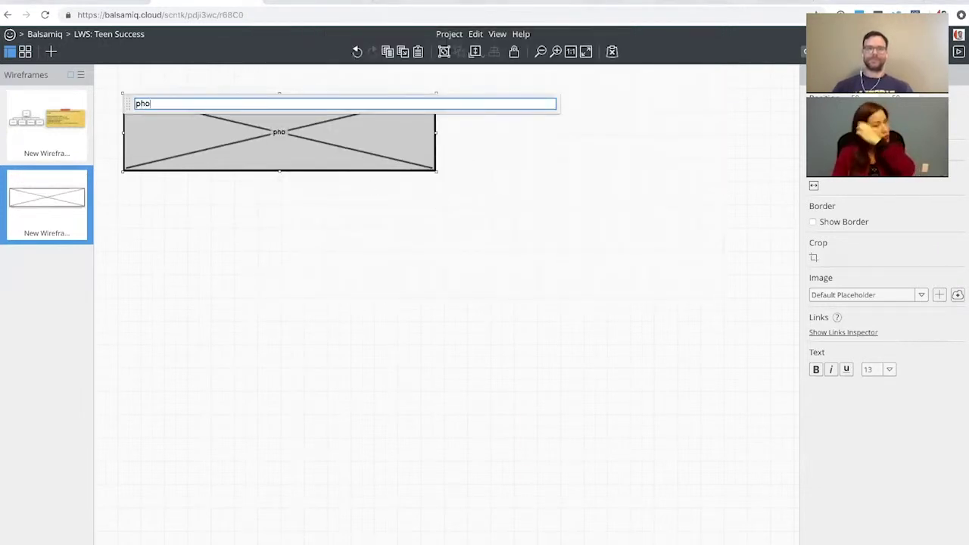
text(to of young )
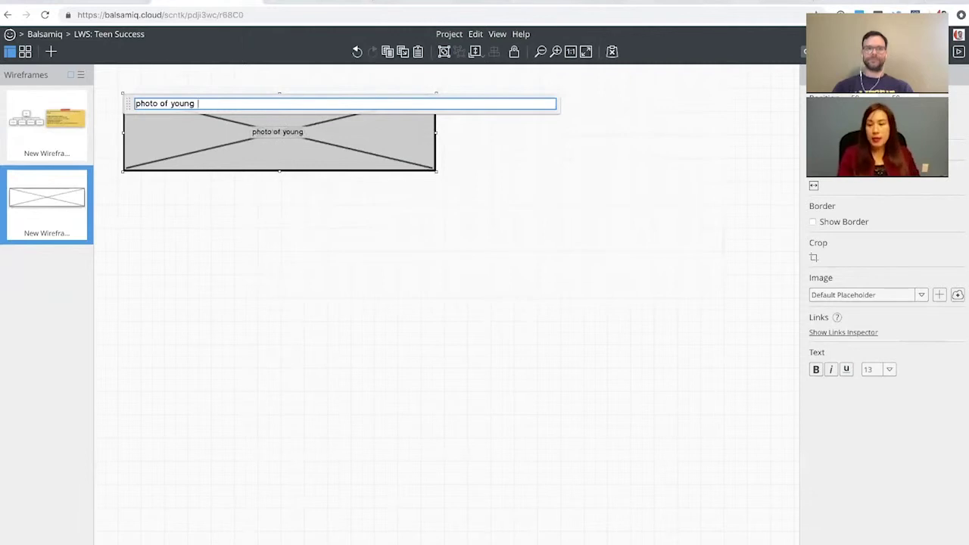
text(mom and child)
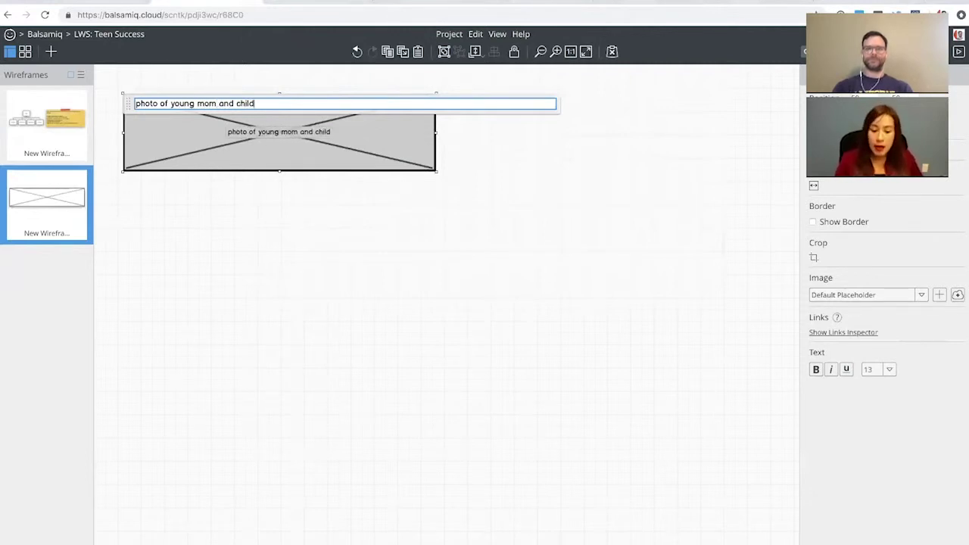
key(Return)
click(353, 203)
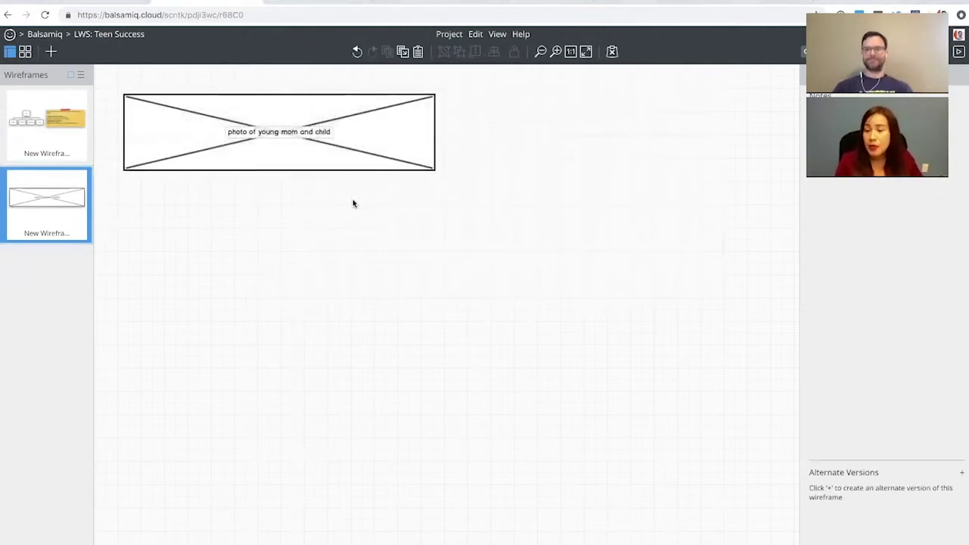
Add a paragraph text block to the wireframe and open its text for editing.
text(/par)
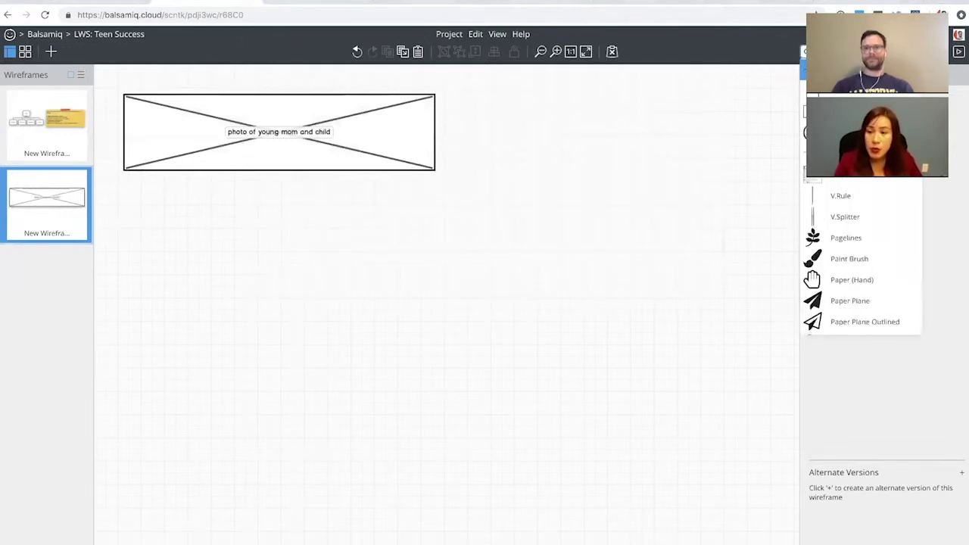
key(BackSpace)
key(BackSpace)
key(BackSpace)
text(text)
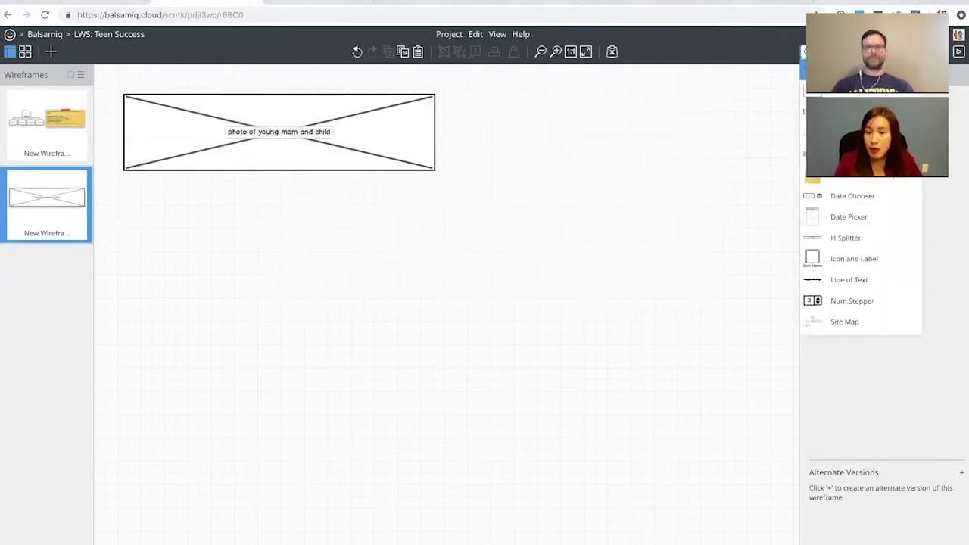
key(Return)
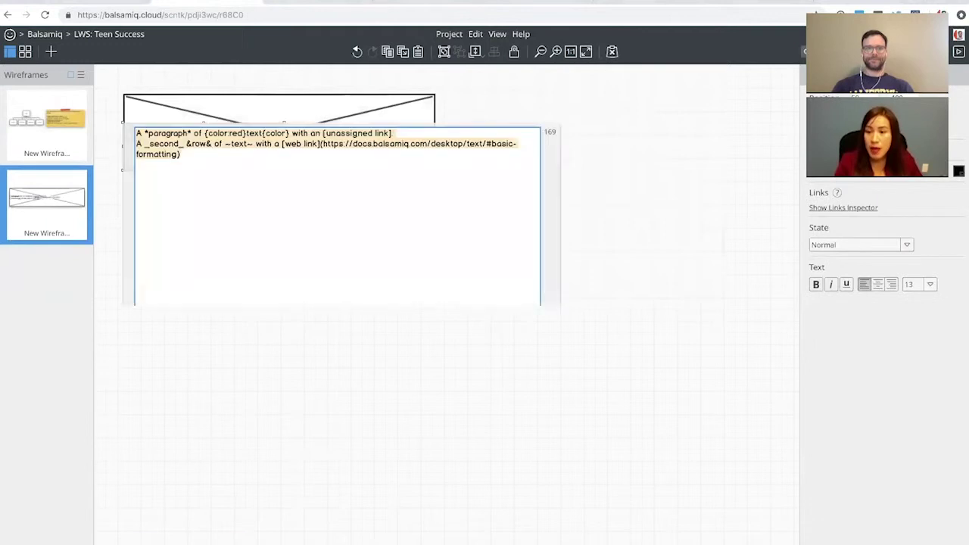
Set the new paragraph's text to "teen success empowers young moms to complete high school".
text(teen succes)
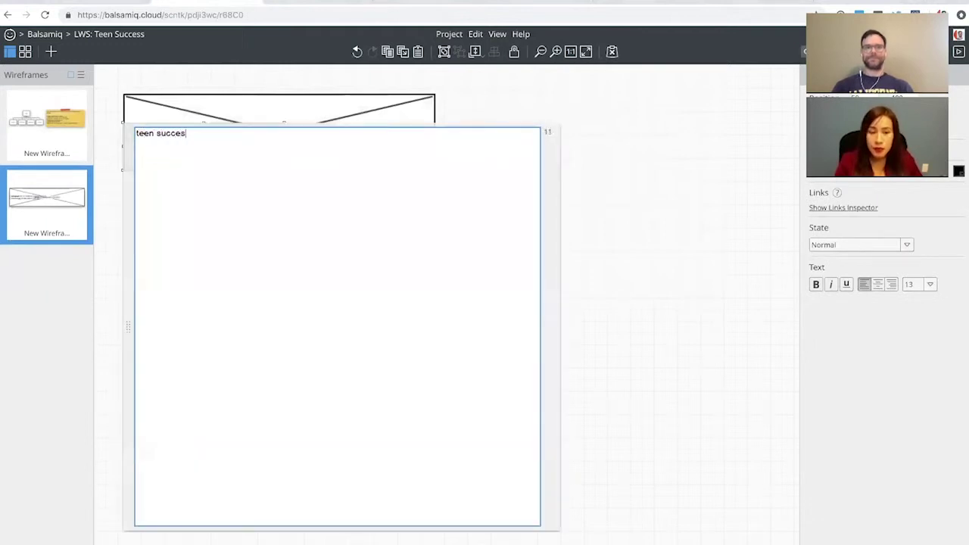
text(s empowers)
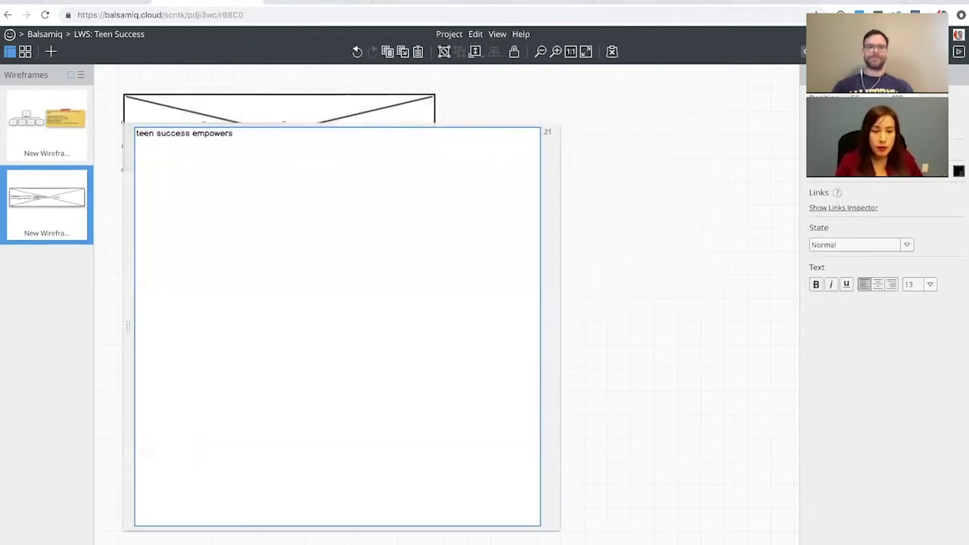
text( high-scho)
key(BackSpace)
key(BackSpace)
key(BackSpace)
key(BackSpace)
key(BackSpace)
key(BackSpace)
text(young moms to complete c)
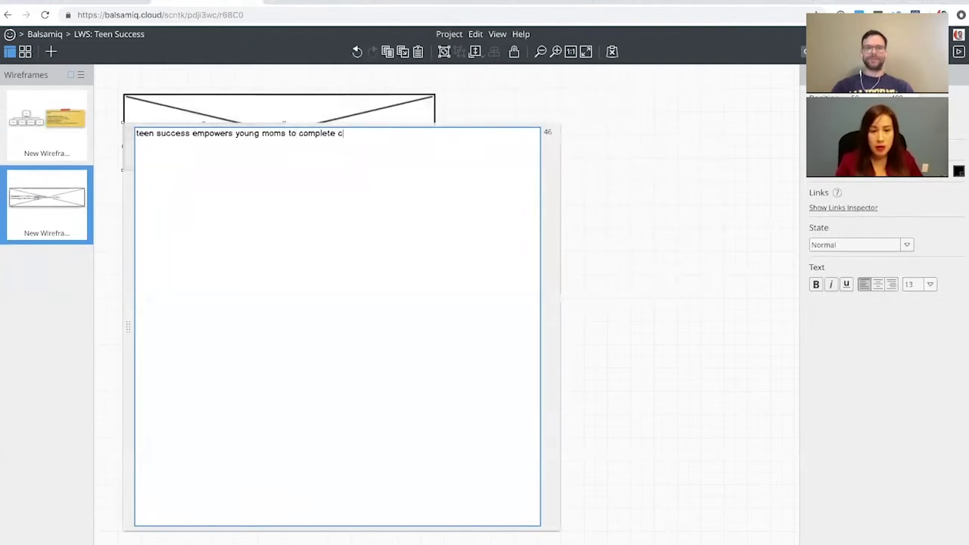
key(BackSpace)
text(high school)
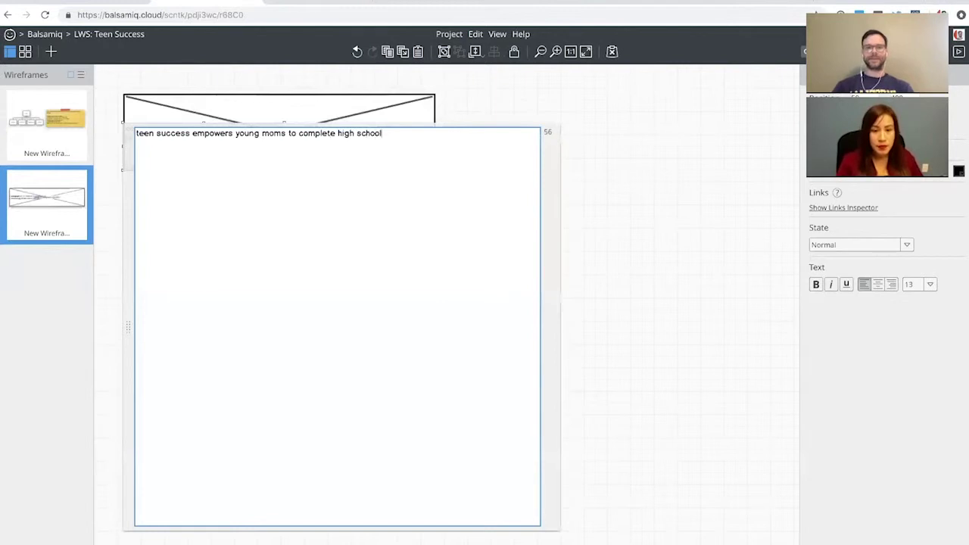
key(ctrl+Return)
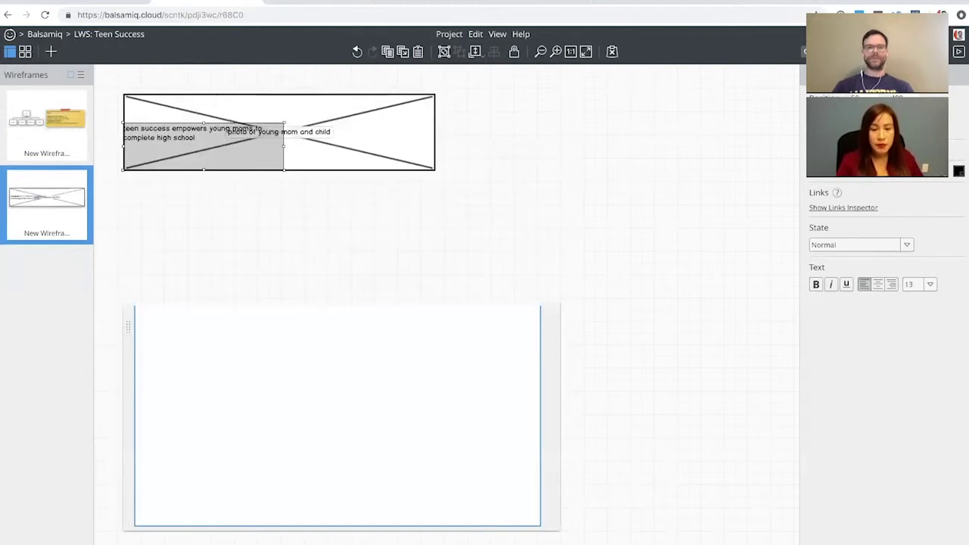
Place the paragraph below the header image, widened to fit one line at font size 15, and duplicate it directly beneath.
drag(225, 159, 235, 238)
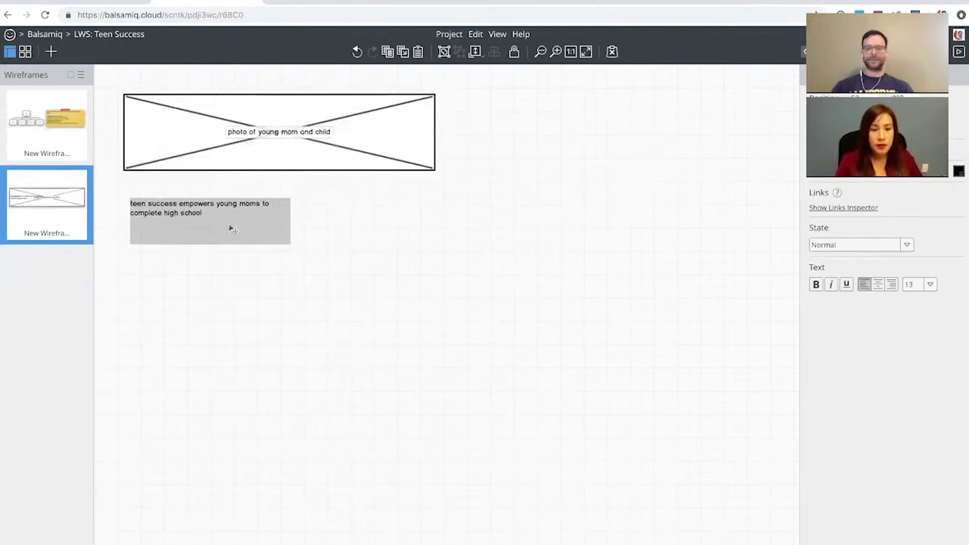
key(ctrl+equal)
key(ctrl+minus)
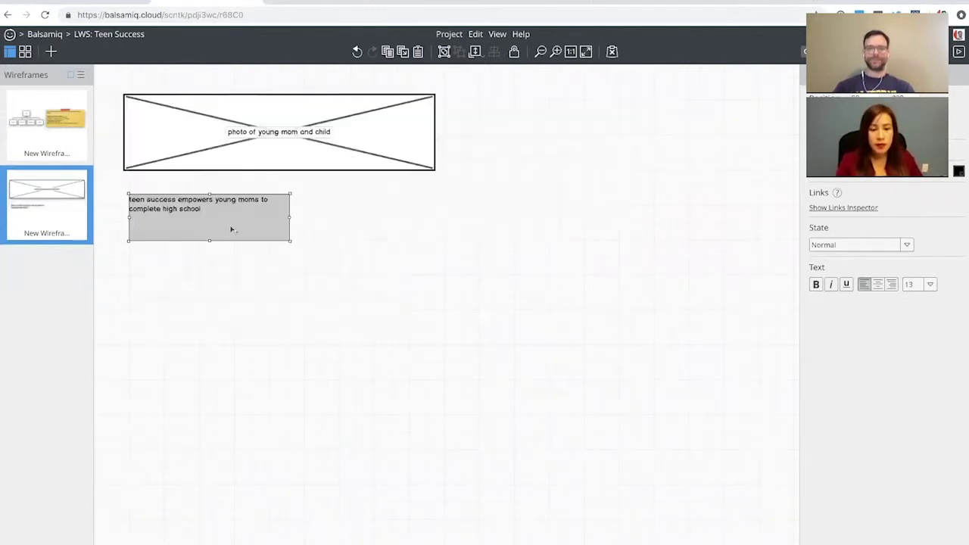
drag(289, 219, 410, 218)
drag(349, 218, 351, 216)
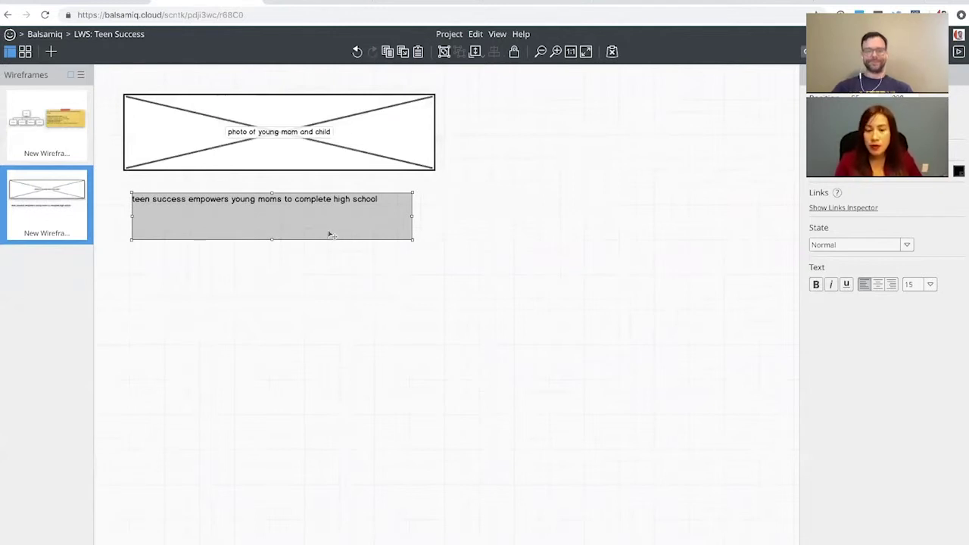
drag(329, 235, 325, 286)
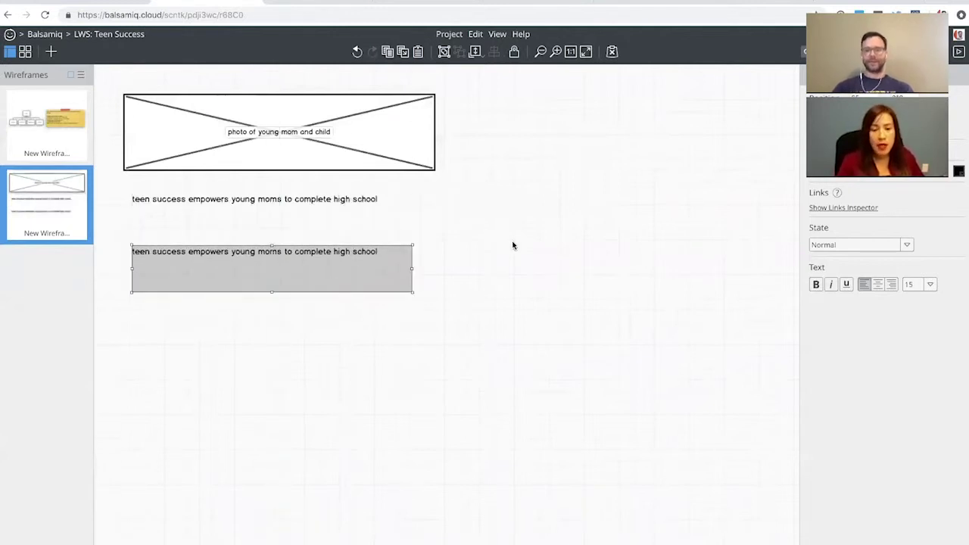
click(512, 245)
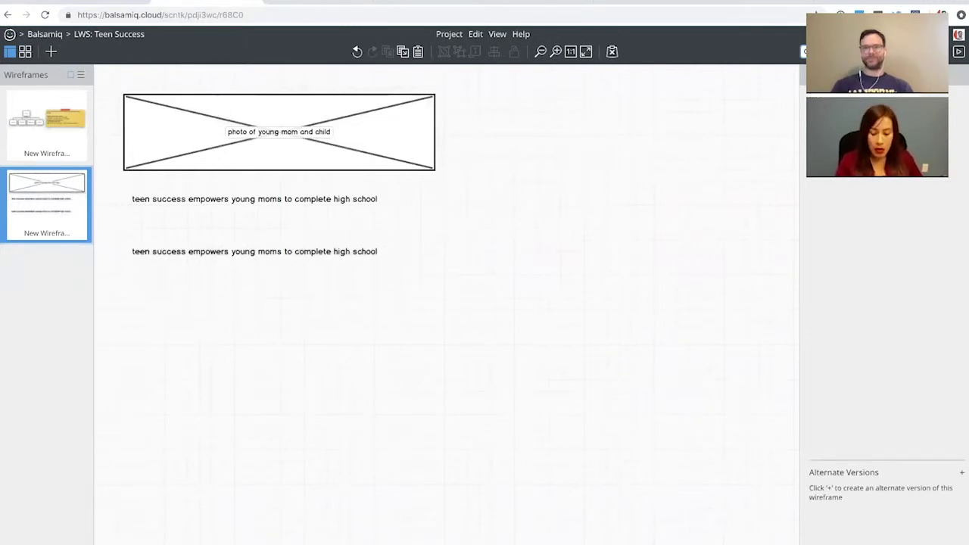
Add a title reading "what" and place it to the right of the first paragraph.
key(ctrl+v)
key(Return)
text(who)
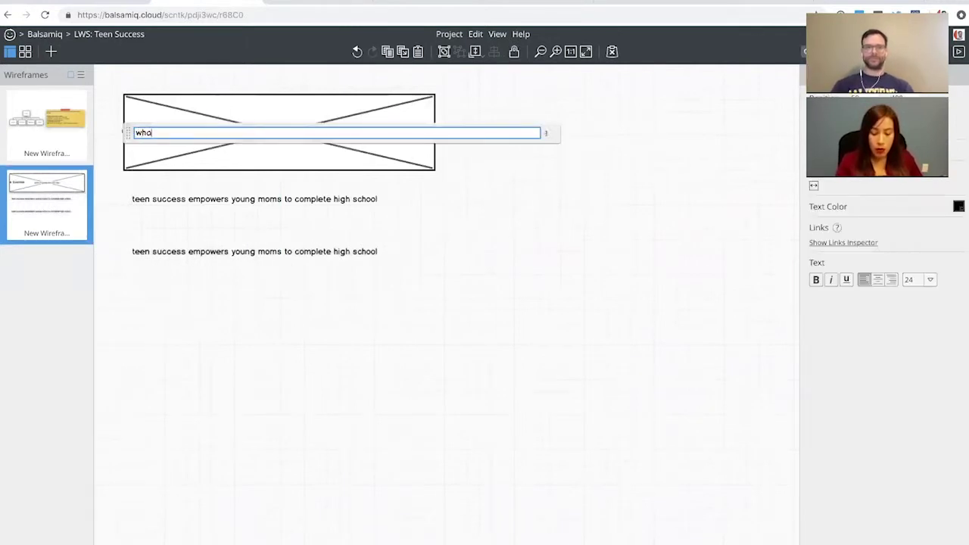
text(t)
key(Return)
drag(149, 132, 521, 204)
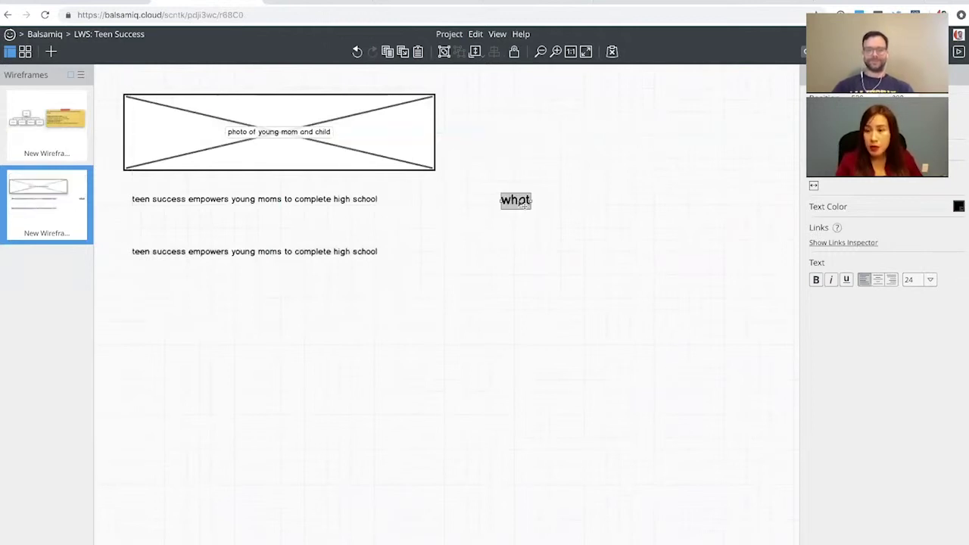
Duplicate the "what" title, change the copy's text to "why", and place it beside the second paragraph.
key(ctrl+d)
double_click(527, 209)
text(why)
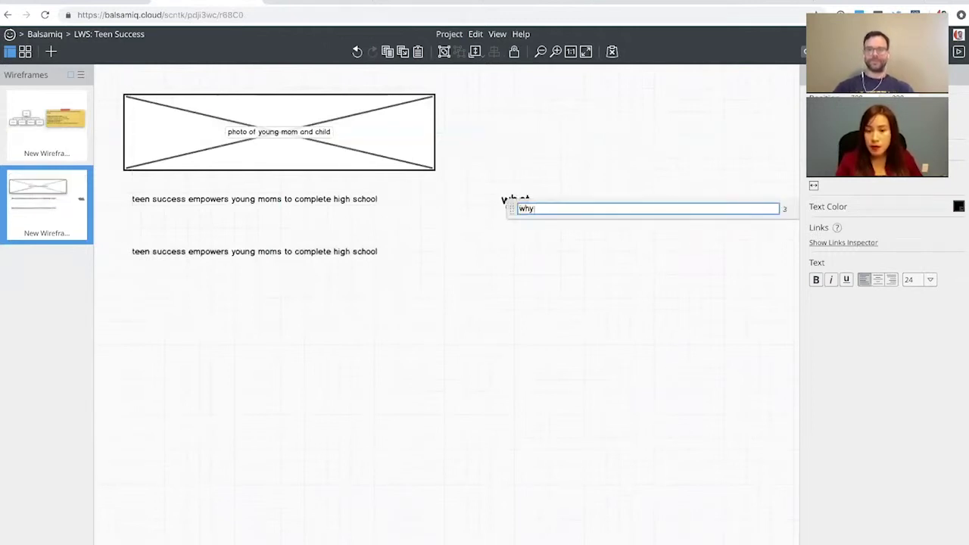
key(Return)
drag(526, 210, 525, 252)
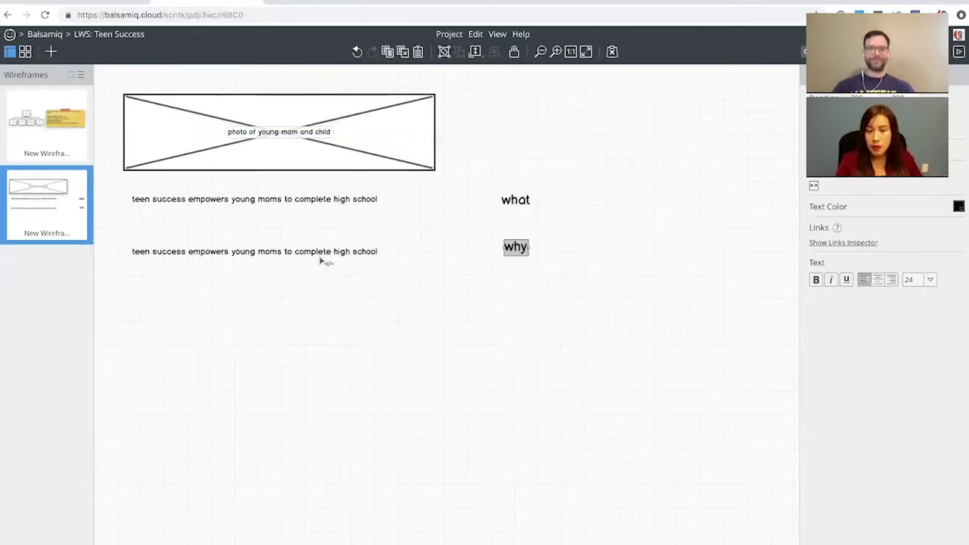
Replace the second paragraph's text with "only 38% of teen moms graduate high school" and move it up level with "why".
double_click(321, 256)
key(BackSpace)
text(only 38)
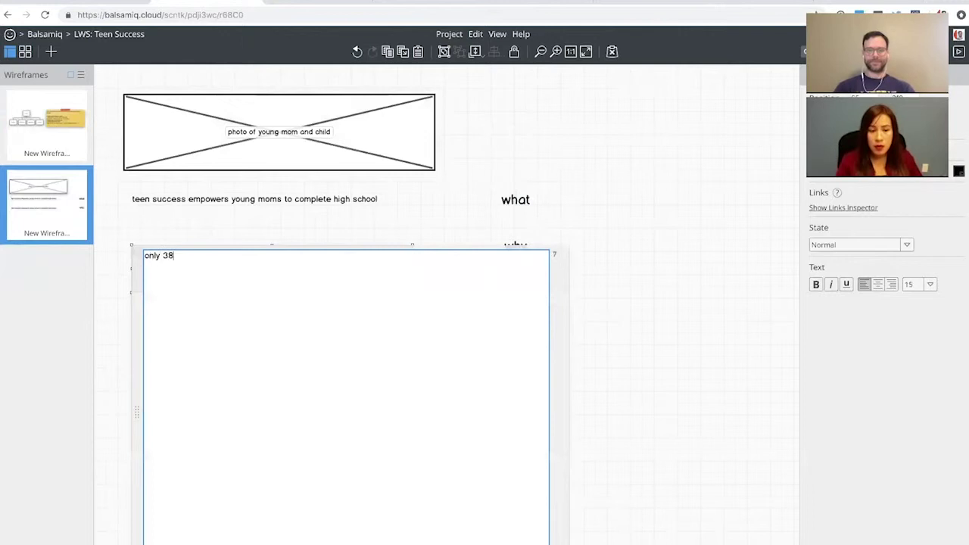
text(% o tf t)
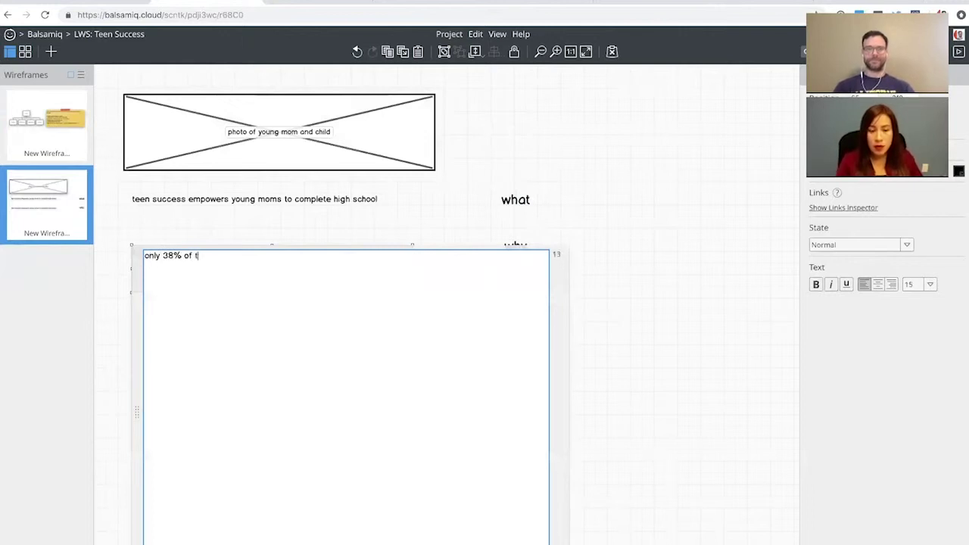
text(een moms gradu)
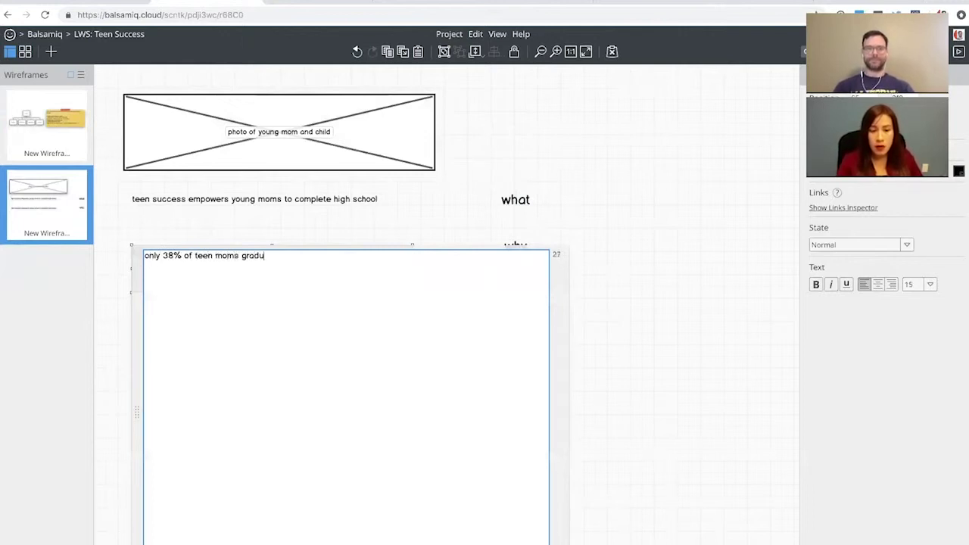
text(ate high school)
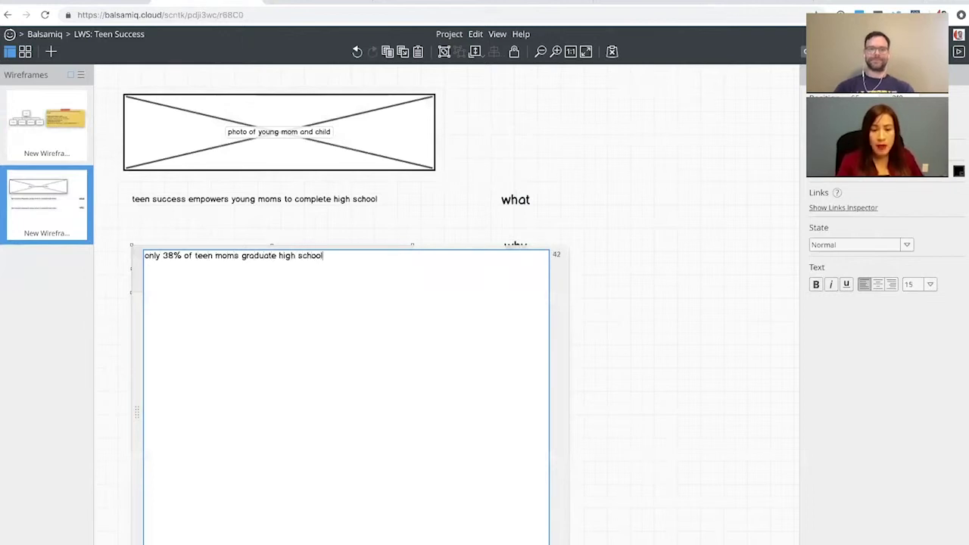
key(ctrl+Return)
drag(237, 262, 235, 253)
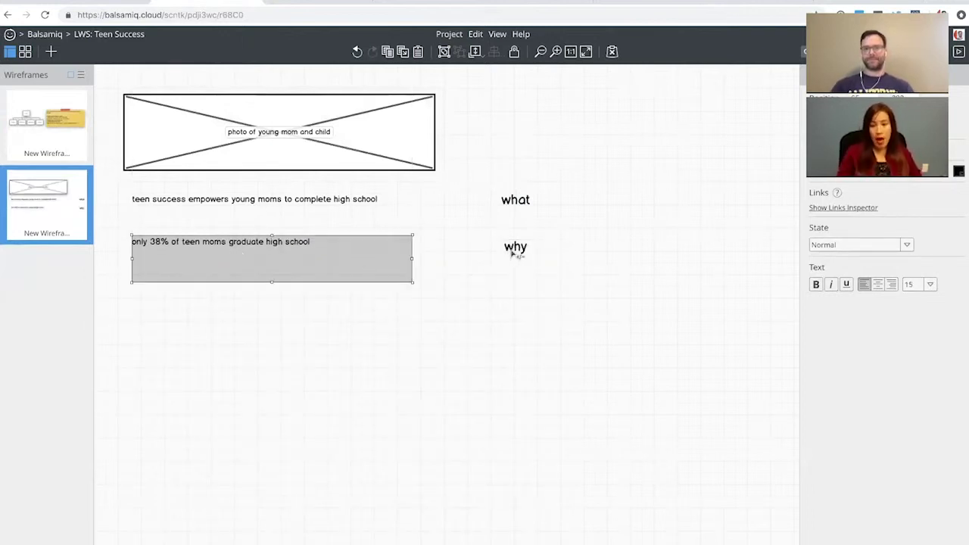
Turn the "why" paragraph into a bulleted list and add a second bullet reading "teen pregnancy primarily affects low-income women of color".
double_click(387, 263)
click(385, 251)
text(*)
key(End)
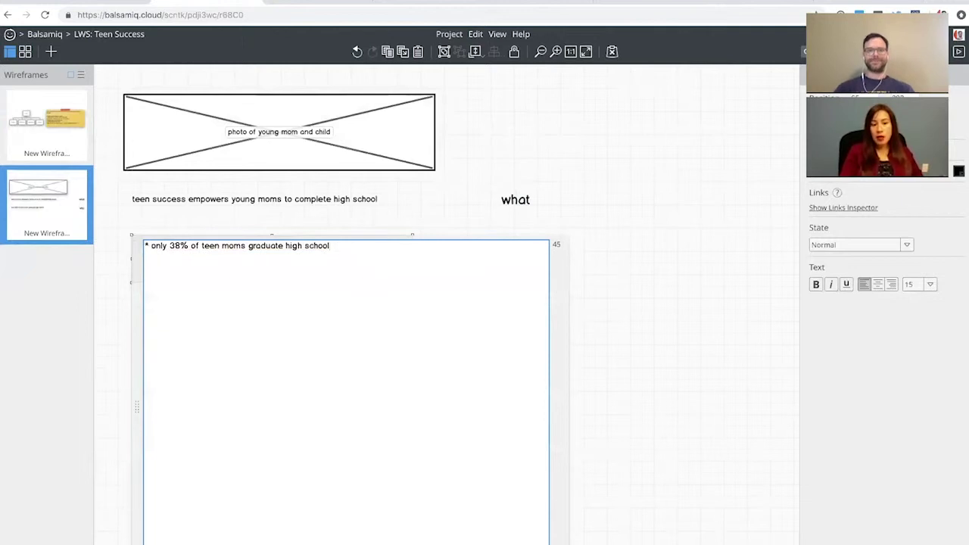
text(* teen pregnancy primarily af)
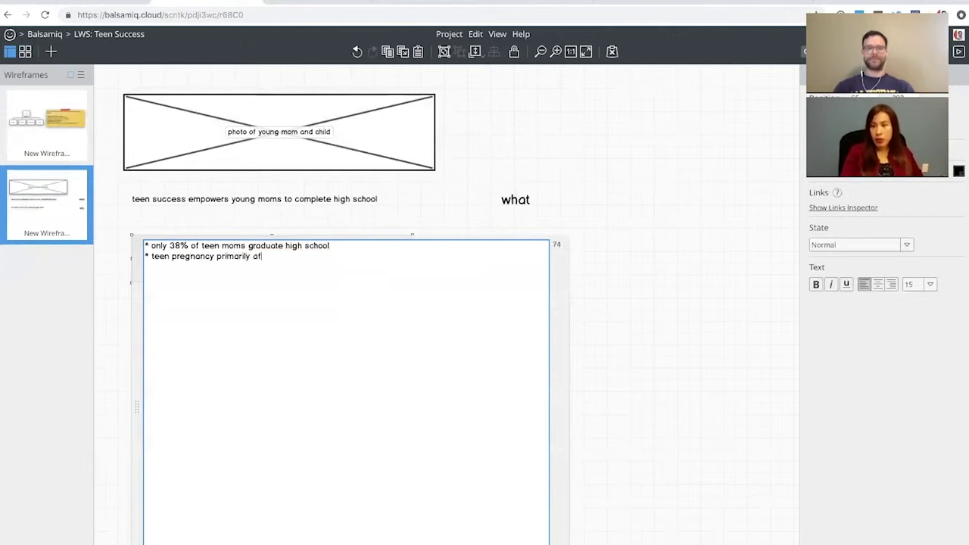
text(fects low-incomp)
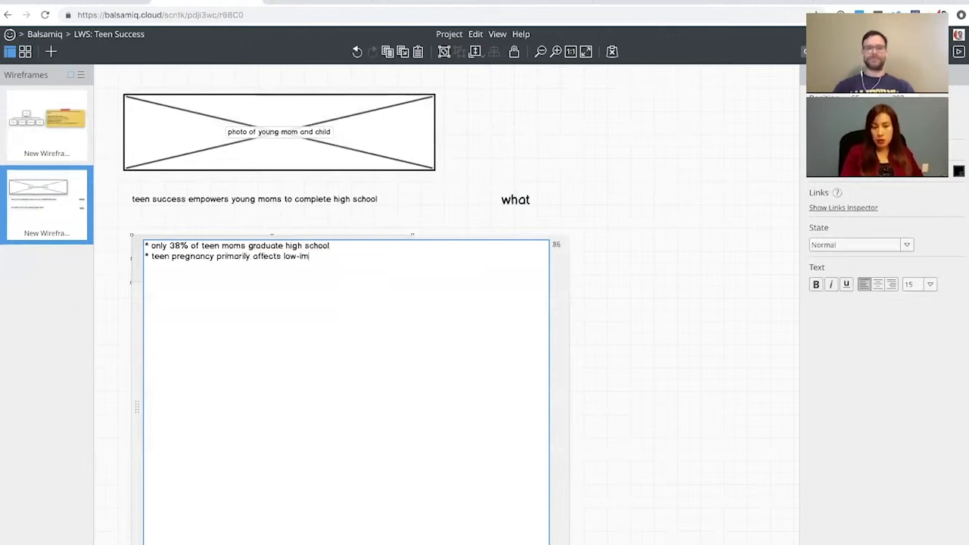
text(women of color)
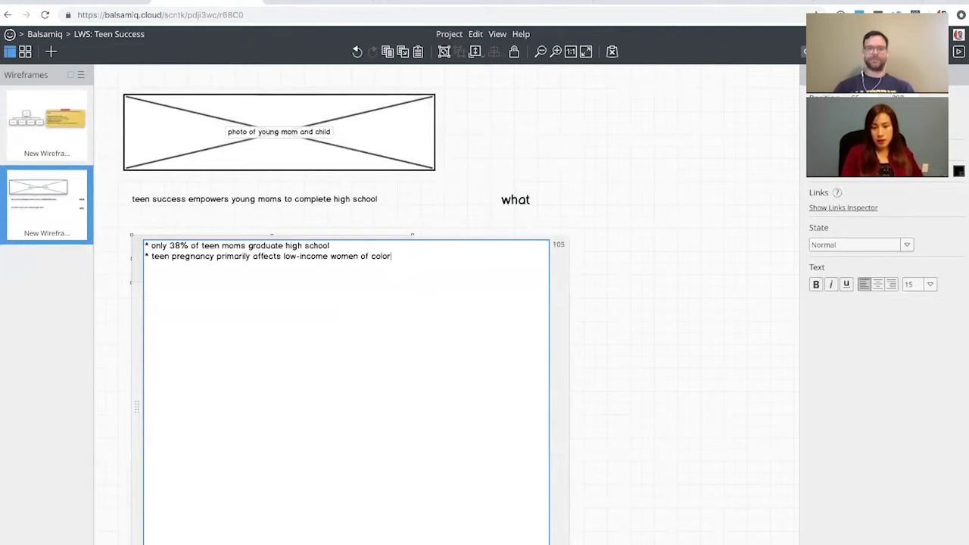
key(ctrl+Return)
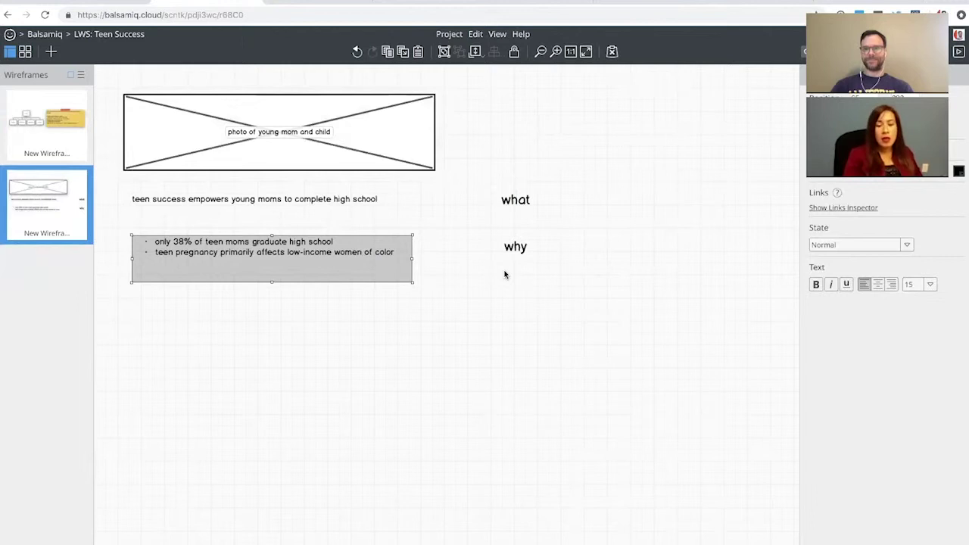
Add a third bullet reading "despite the decrease in overall teen pregancy, rates are still high in some areas".
double_click(403, 269)
key(Down)
text(* )
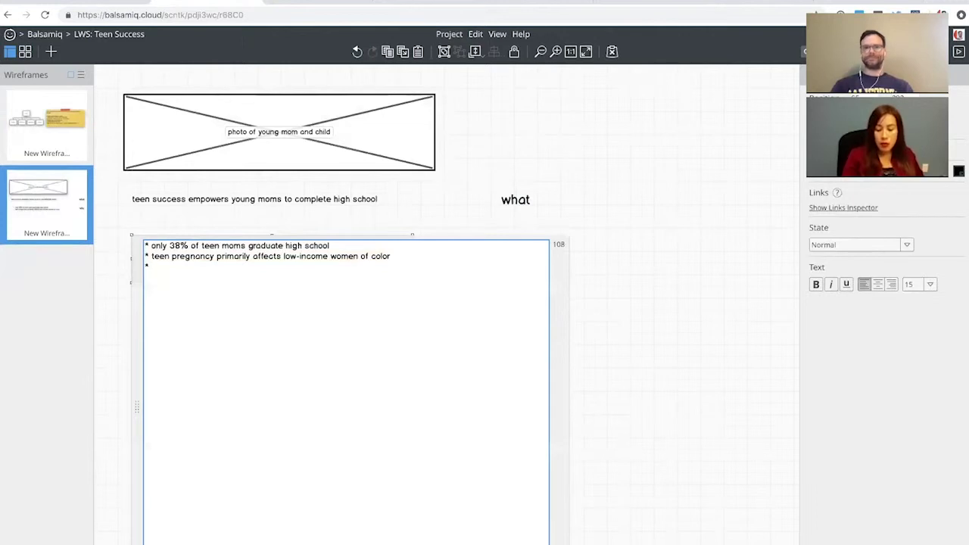
text(despite the)
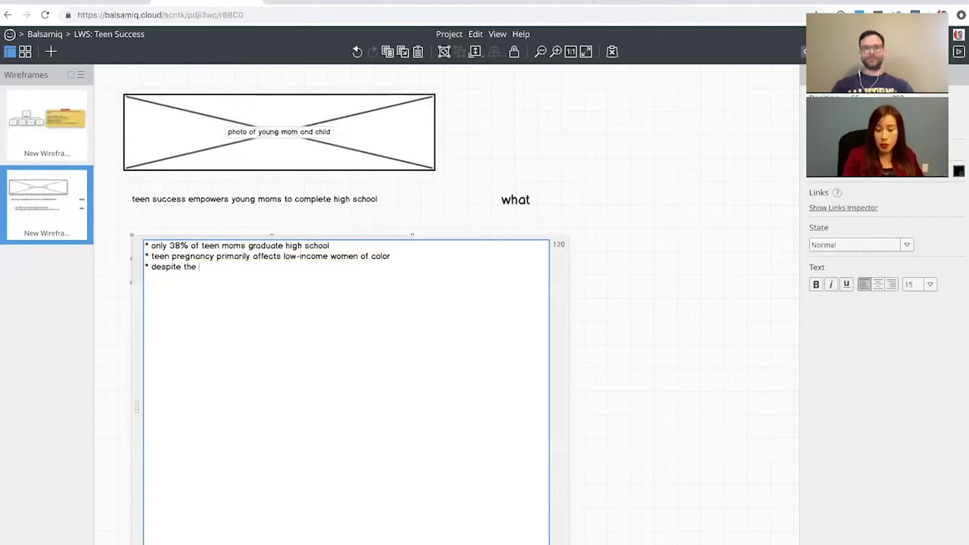
text( downward)
key(BackSpace)
key(BackSpace)
key(BackSpace)
key(BackSpace)
key(BackSpace)
key(BackSpace)
key(BackSpace)
text(ecreas)
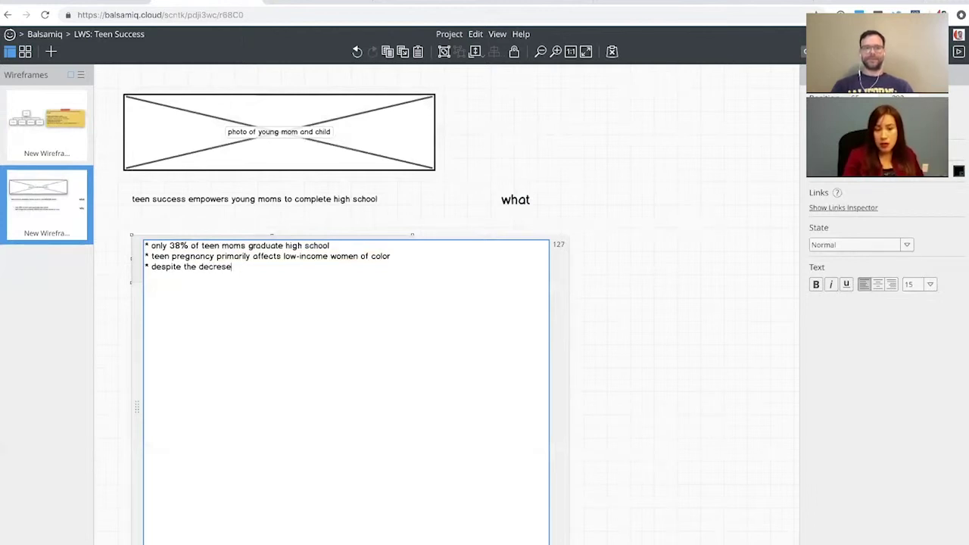
text(e in ov)
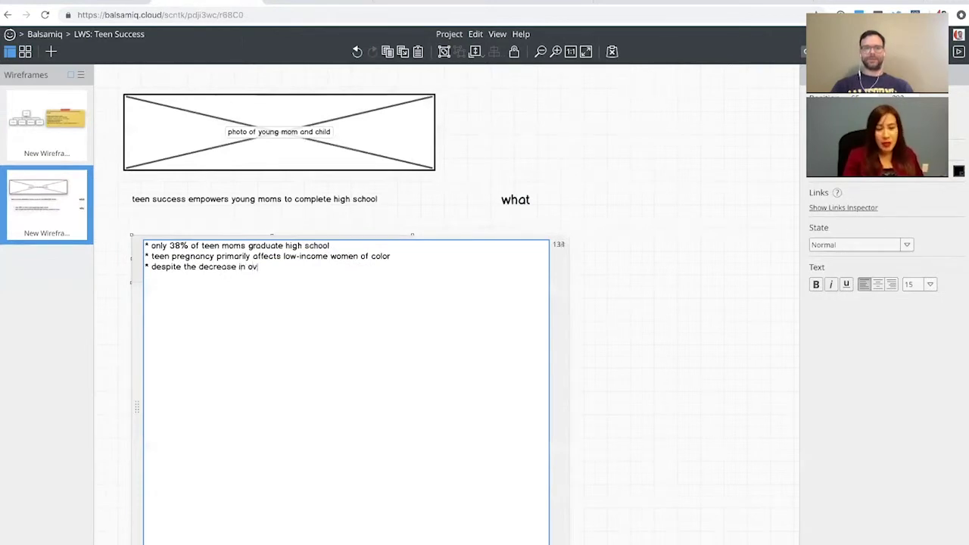
text(erall teen pr)
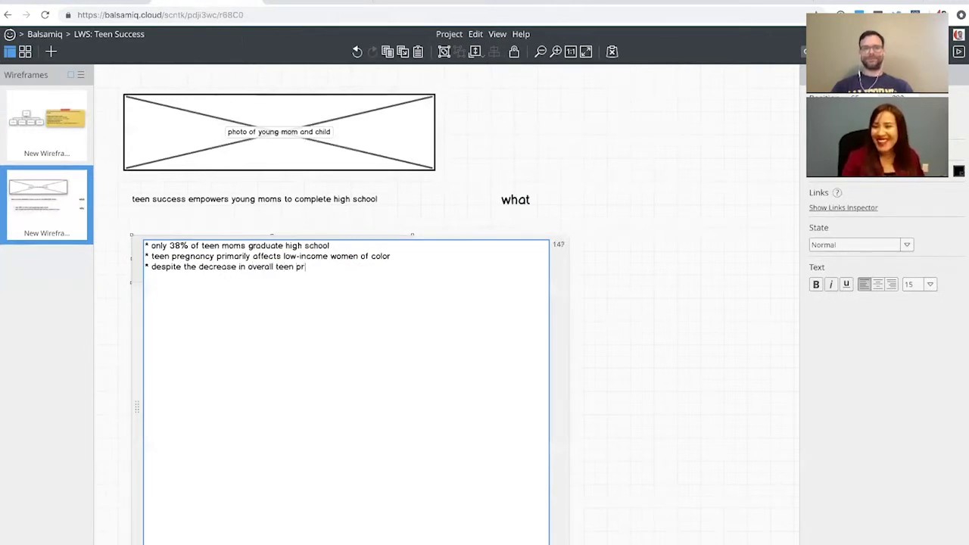
text(egnancy, )
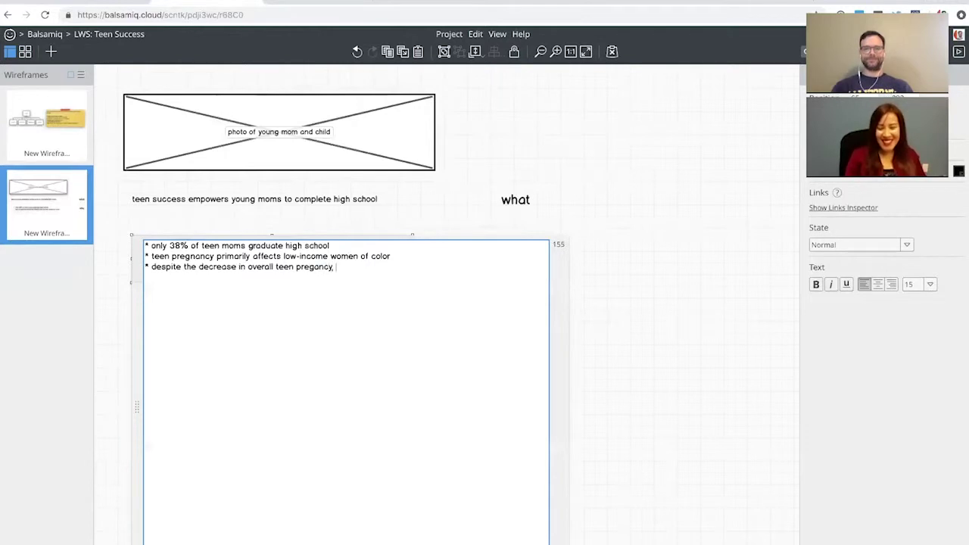
text(rates are )
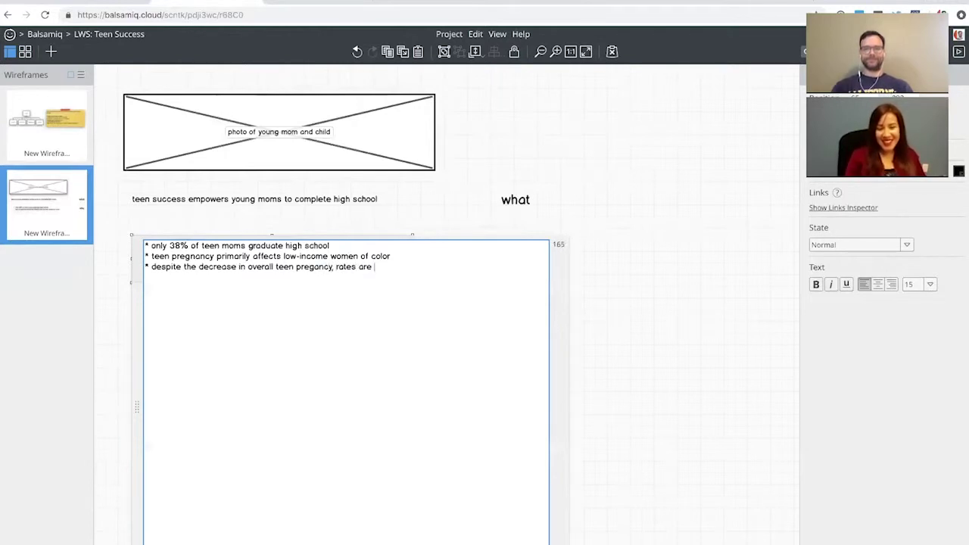
text(still high in some areas)
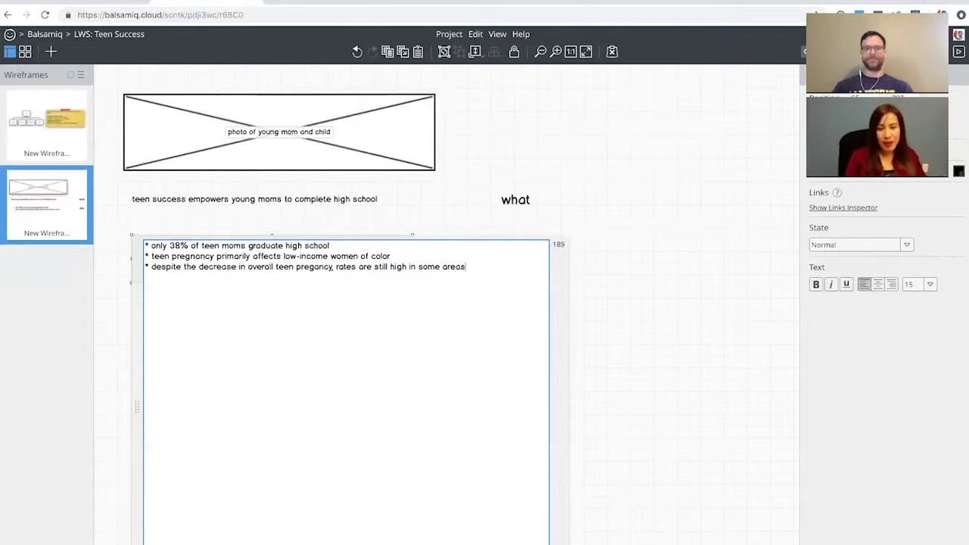
key(ctrl+Return)
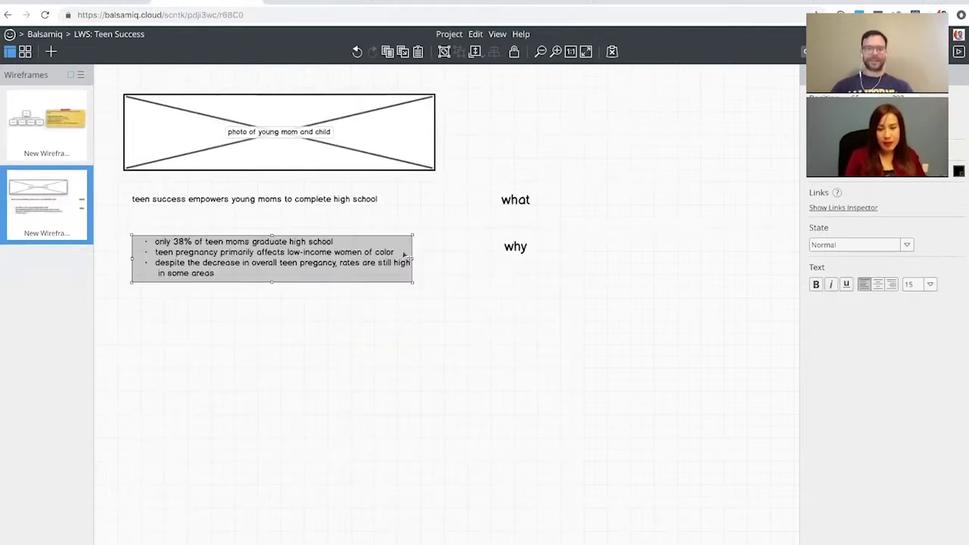
Widen the bulleted list so every bullet fits on one line, move it up slightly, and widen the header image to nearly match.
drag(413, 258, 388, 249)
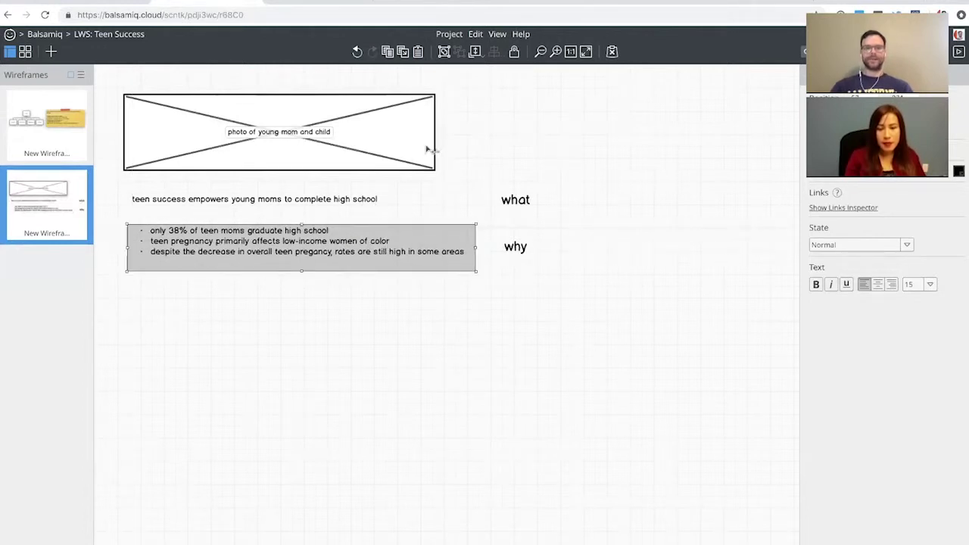
click(424, 147)
drag(435, 137, 460, 138)
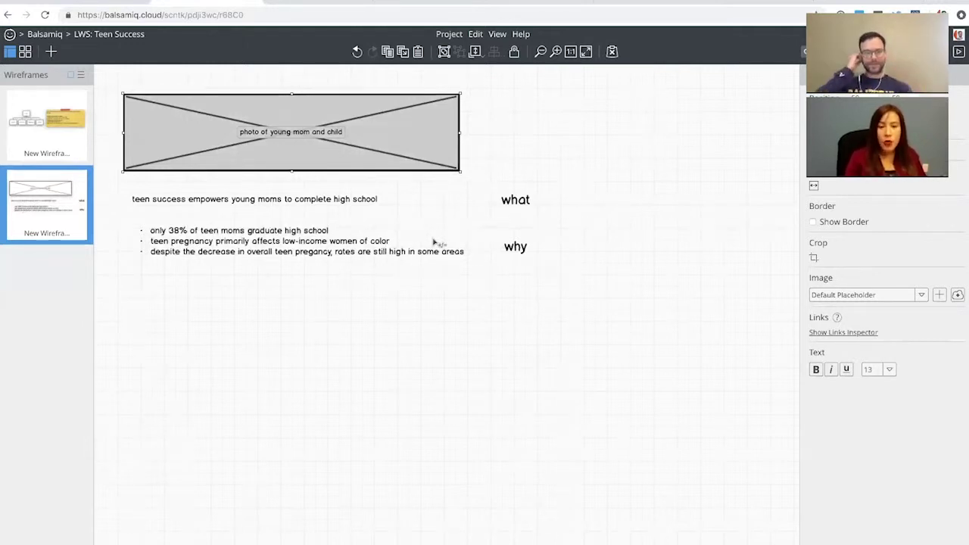
Duplicate the "why" title, place the copy below it, and change its text to "a story/in her own words".
click(518, 249)
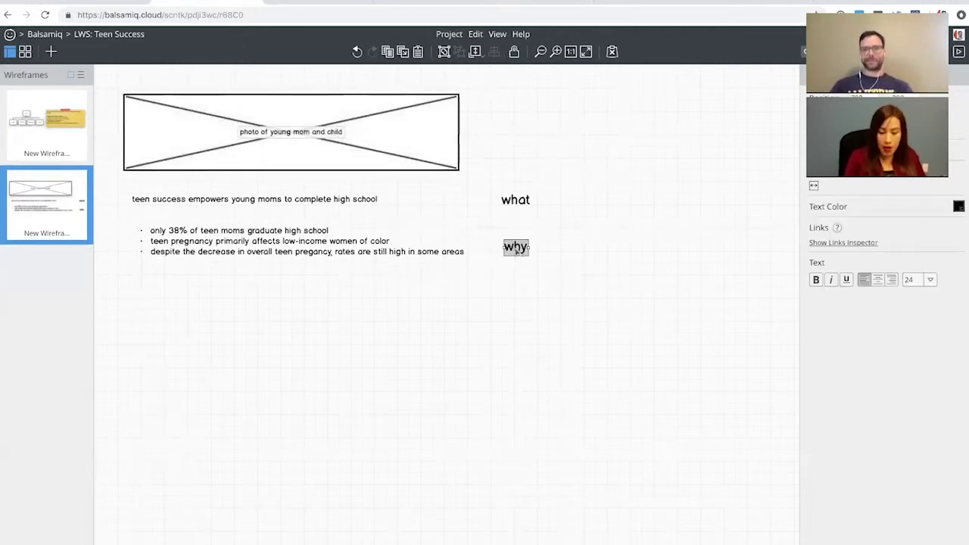
drag(518, 251, 528, 260)
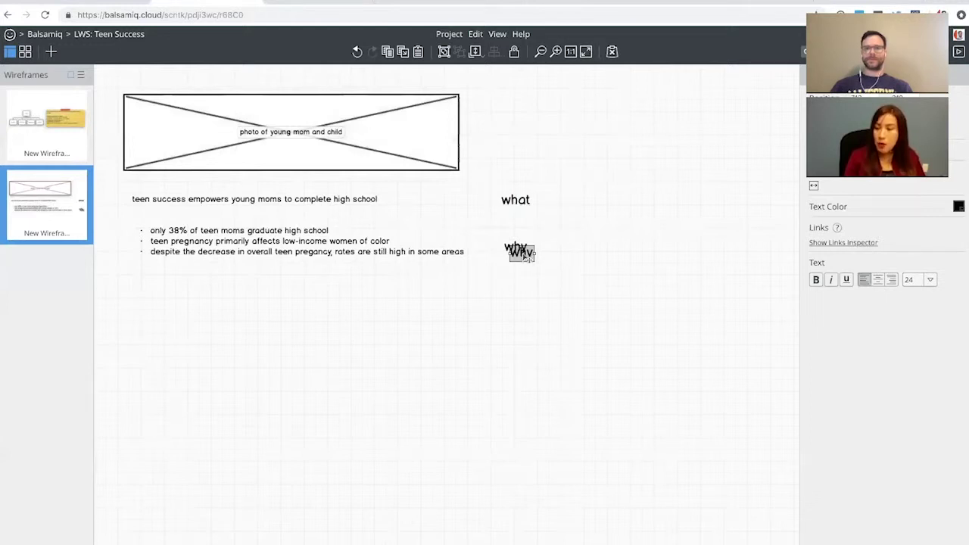
drag(526, 256, 528, 300)
double_click(521, 295)
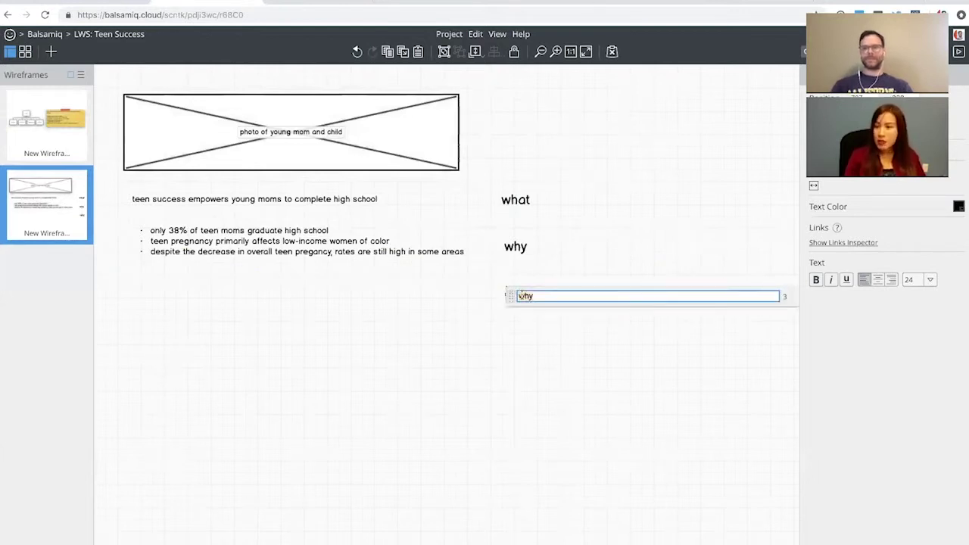
text(a story)
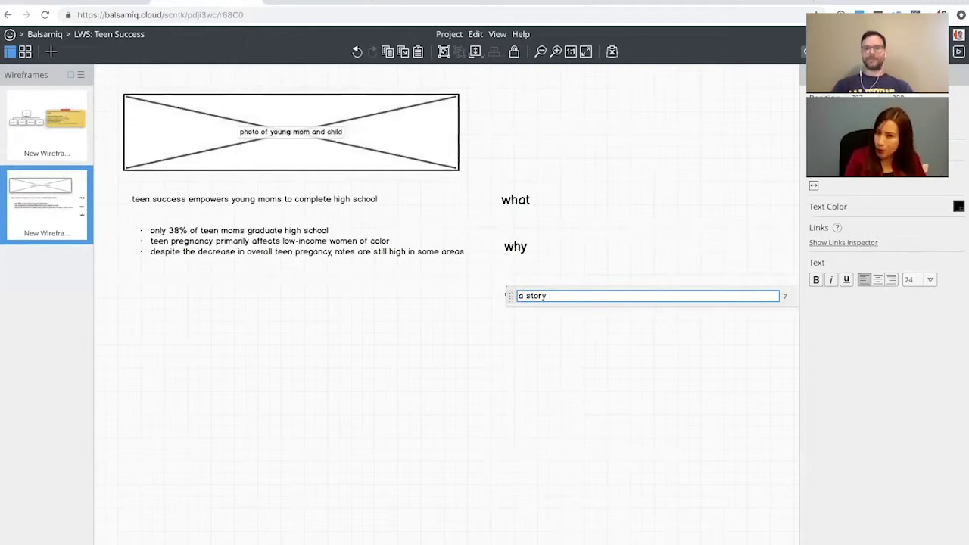
key(Return)
key(Return)
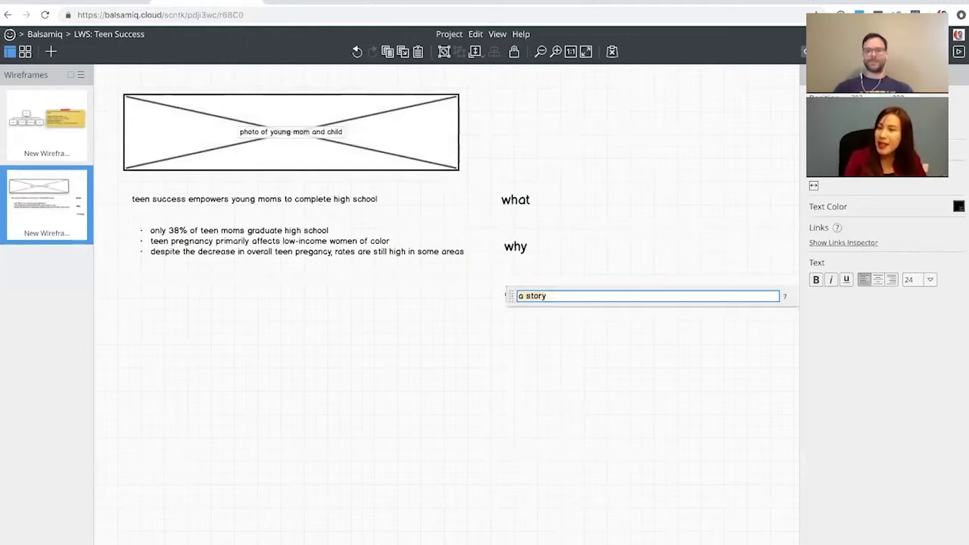
text(/in h)
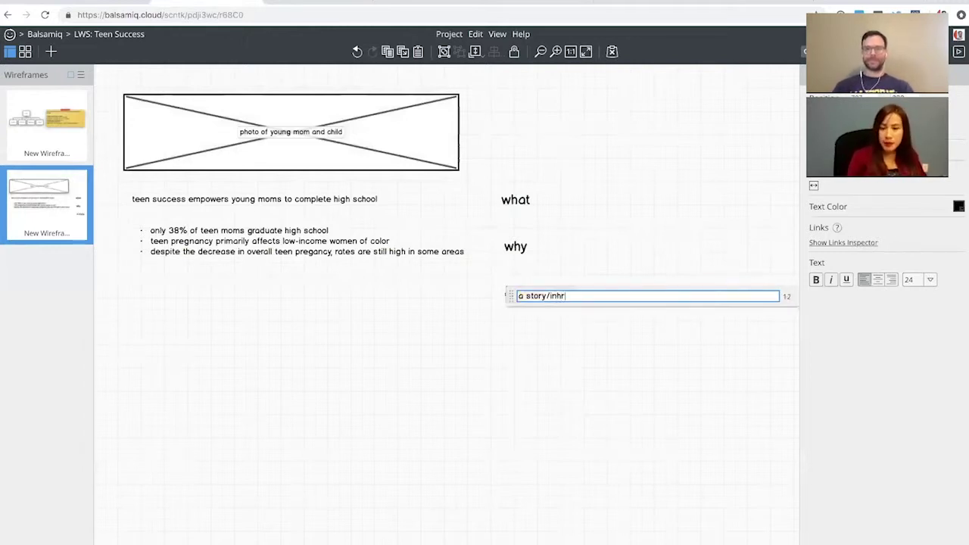
text(er own word)
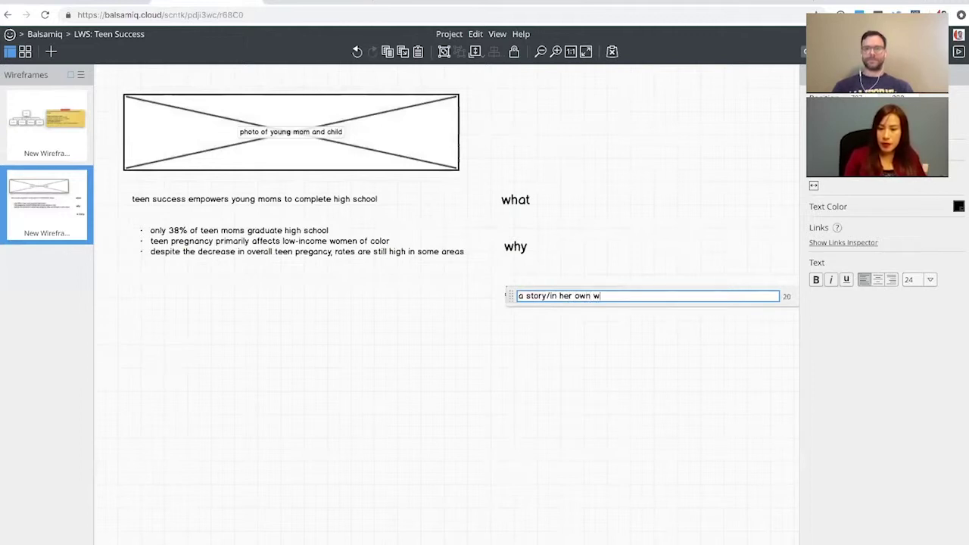
key(BackSpace)
text(s)
key(BackSpace)
text(ds)
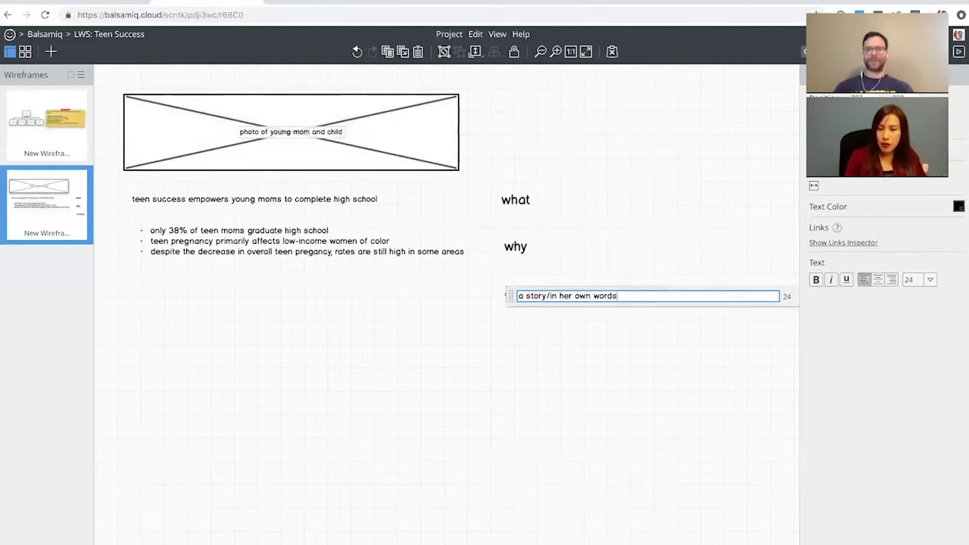
key(Return)
drag(331, 260, 313, 310)
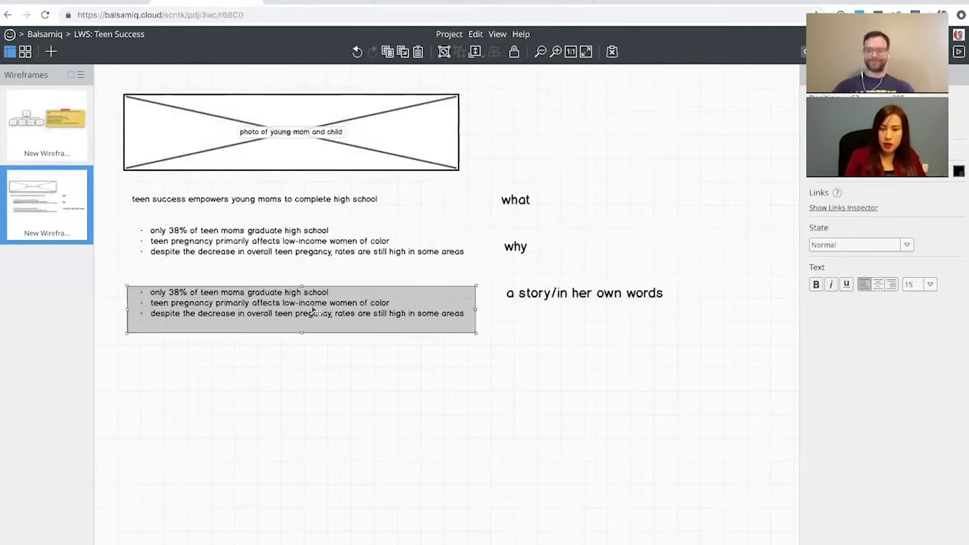
key(ctrl+z)
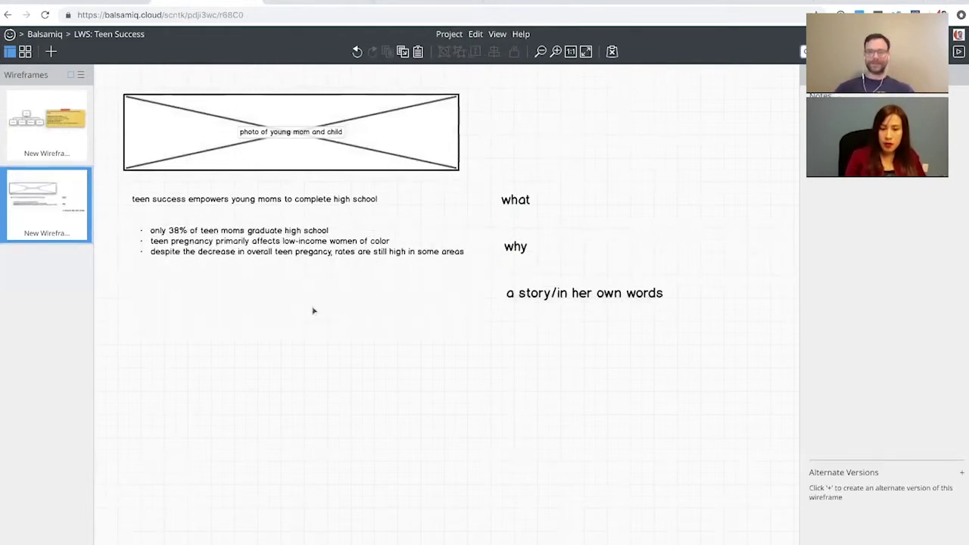
text(lin)
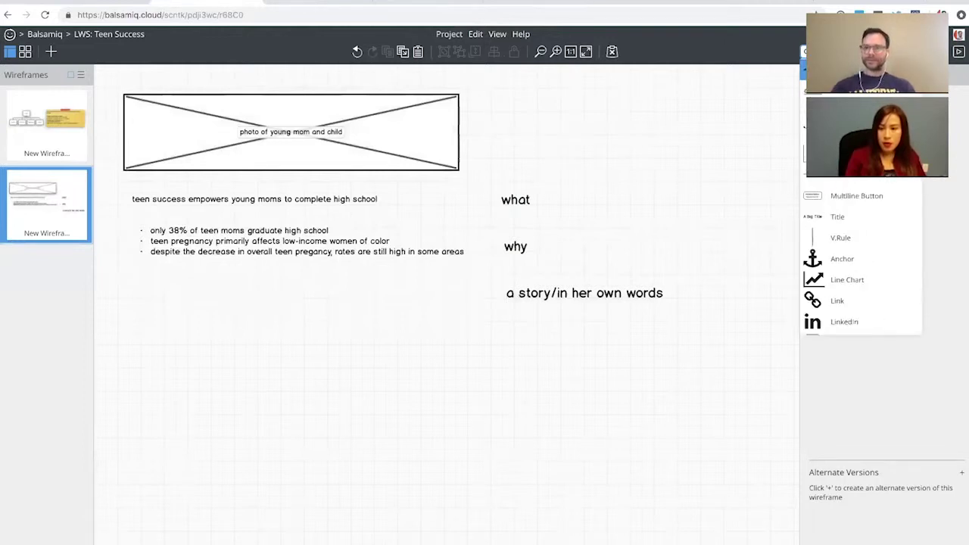
key(BackSpace)
key(BackSpace)
key(BackSpace)
Add a block of placeholder text and place it below the bulleted list, level with the story title, nearly as wide as the header image.
text(blo)
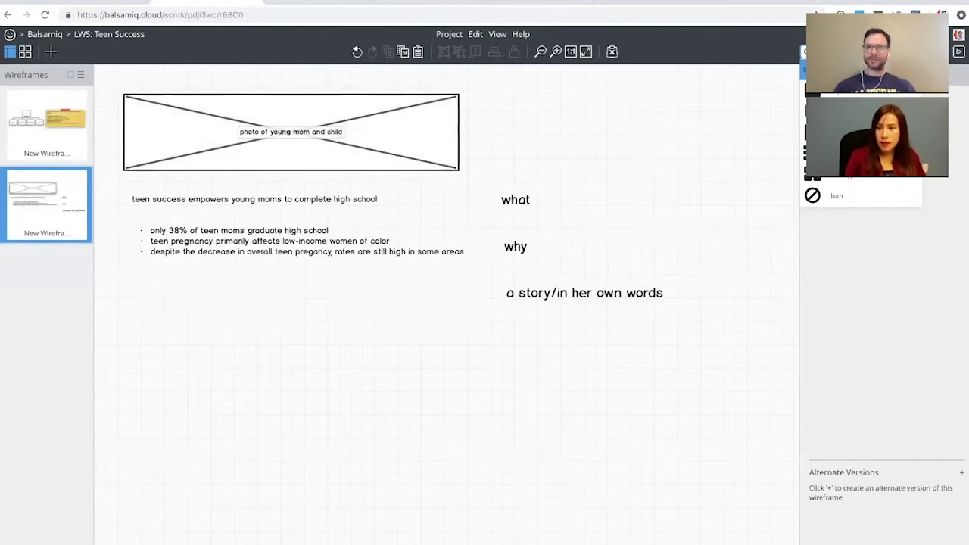
key(Return)
drag(217, 149, 452, 301)
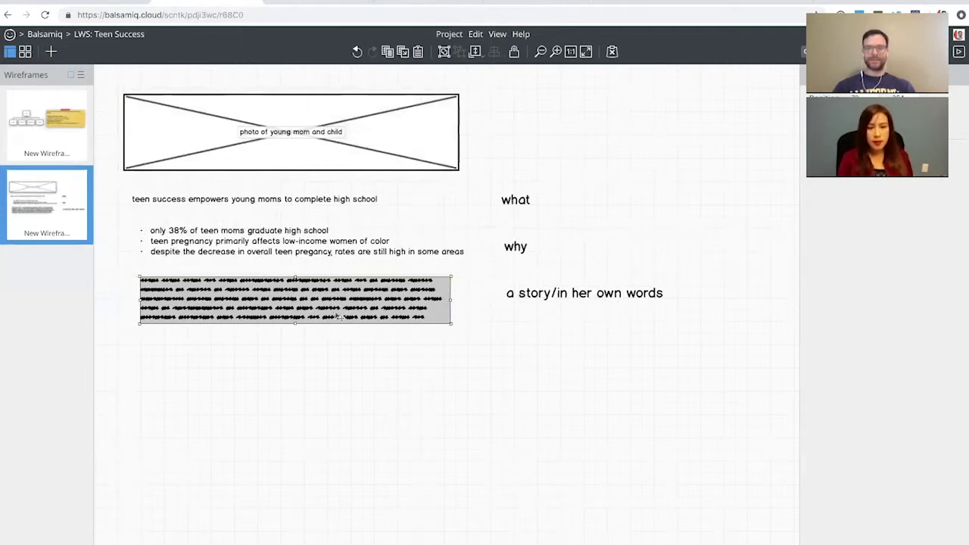
click(329, 354)
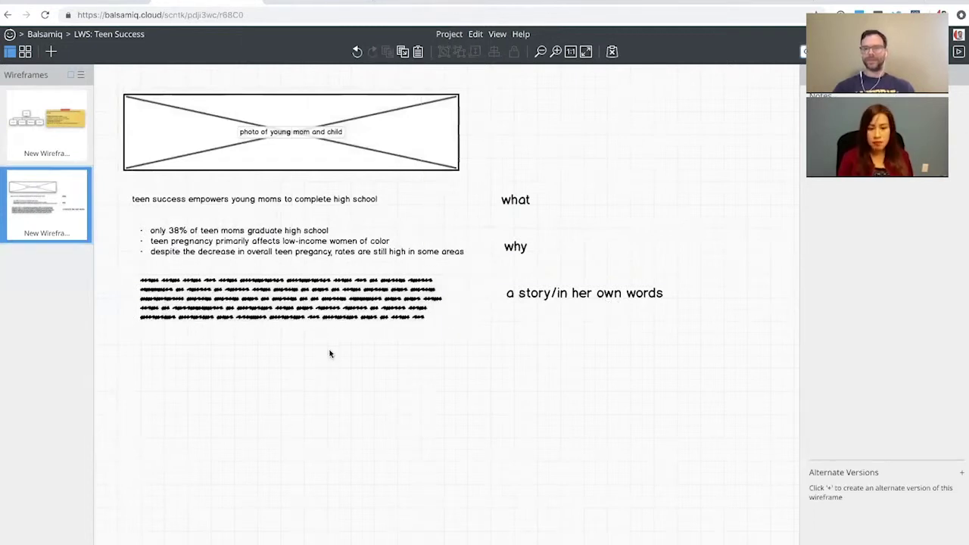
Add a small square image placeholder at the start of the story row and narrow the text block to sit beside it.
key(ctrl+v)
mouse_move(158, 148)
mouse_down()
mouse_move(151, 234)
mouse_move(165, 303)
mouse_move(195, 300)
mouse_up()
click(214, 294)
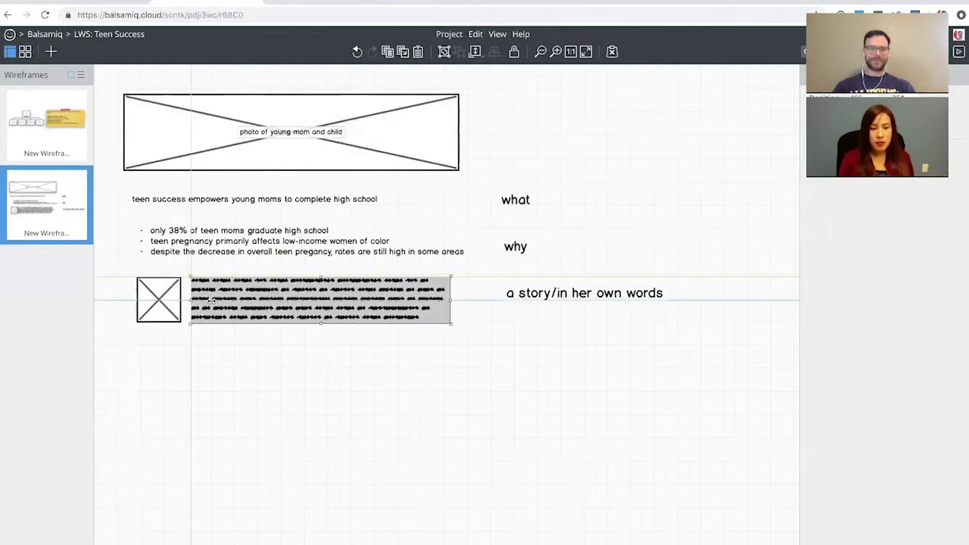
Extend the story title to read "a story/in her own words (quote + photo)".
double_click(549, 296)
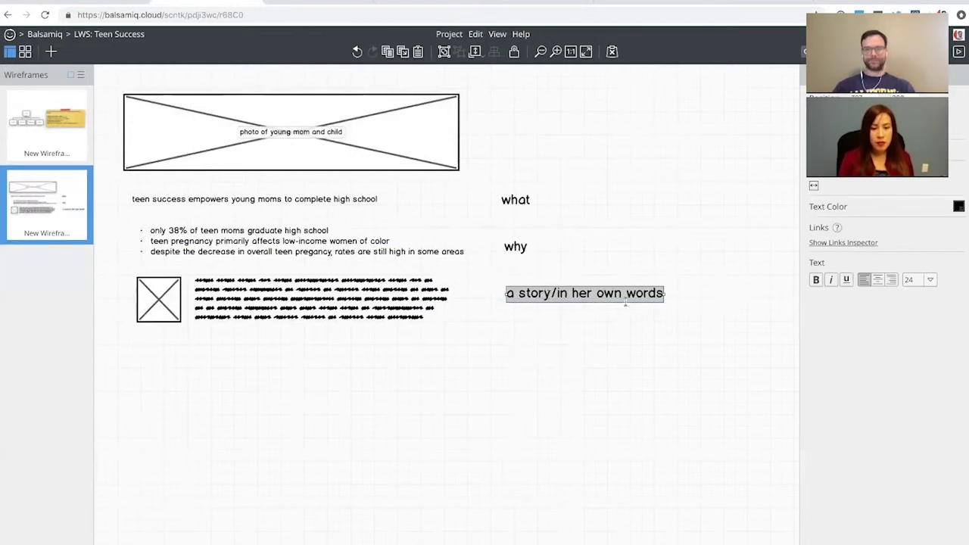
click(660, 296)
text((quote + photo))
key(Return)
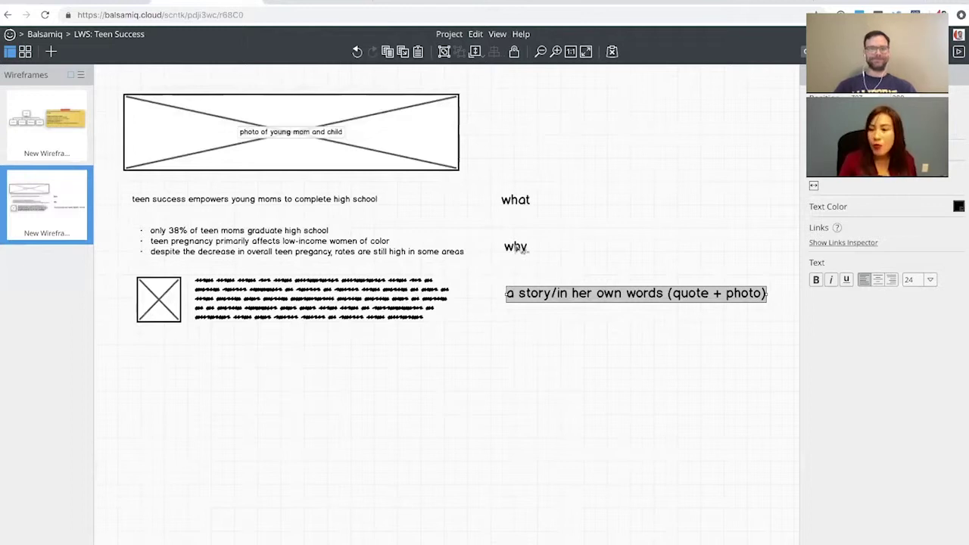
Duplicate the "why" title, place the copy below the story title, and change its text to "how".
drag(517, 249, 523, 362)
double_click(521, 357)
text(how)
key(Return)
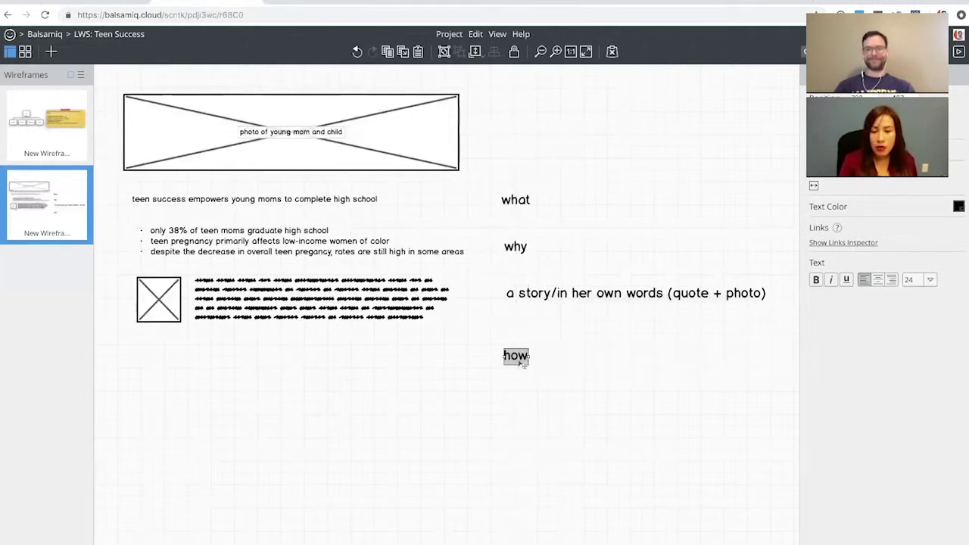
click(373, 389)
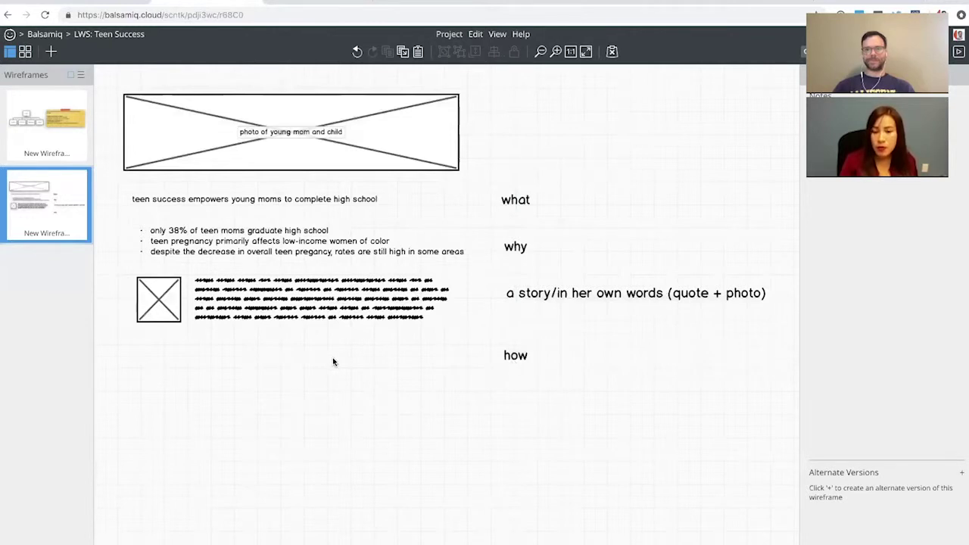
Extend the "how" title below the story title to read "how it works".
double_click(516, 358)
click(548, 362)
text(it works)
key(Return)
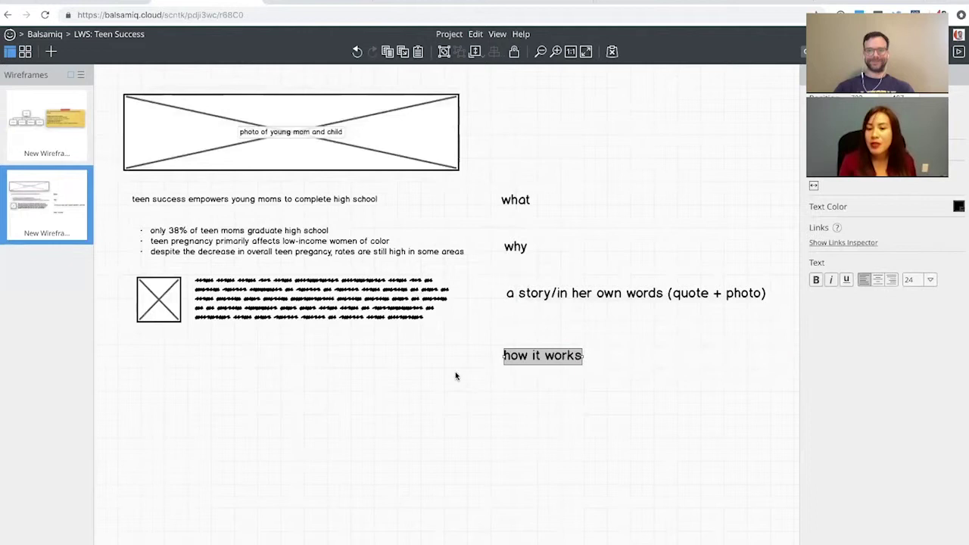
click(401, 380)
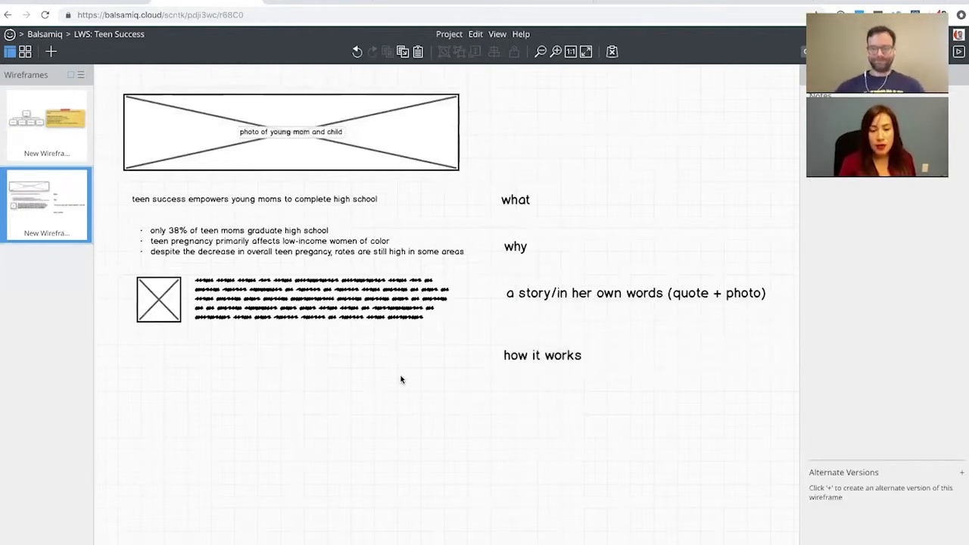
Duplicate the "teen success empowers young moms" text and place the copy below the story row, level with the "how it works" title.
click(286, 200)
drag(286, 200, 286, 359)
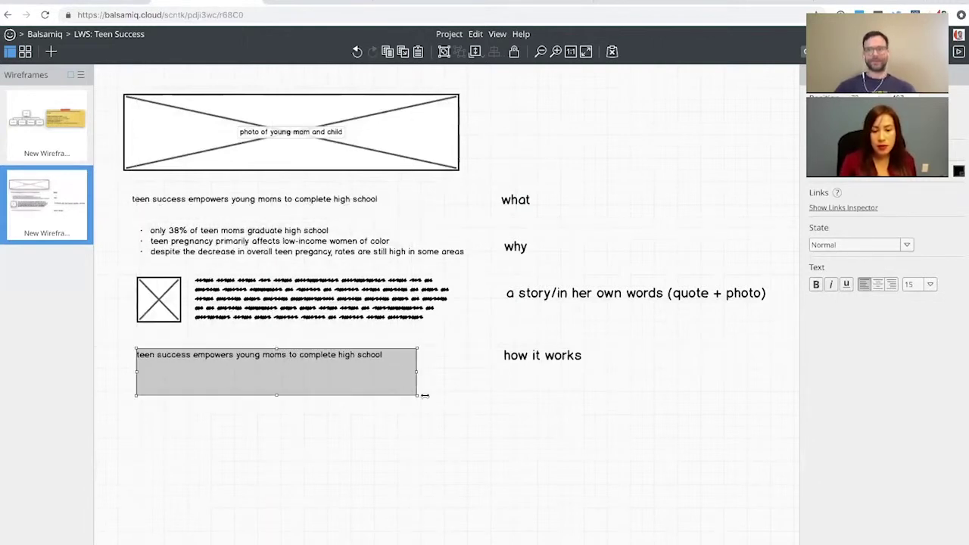
click(487, 402)
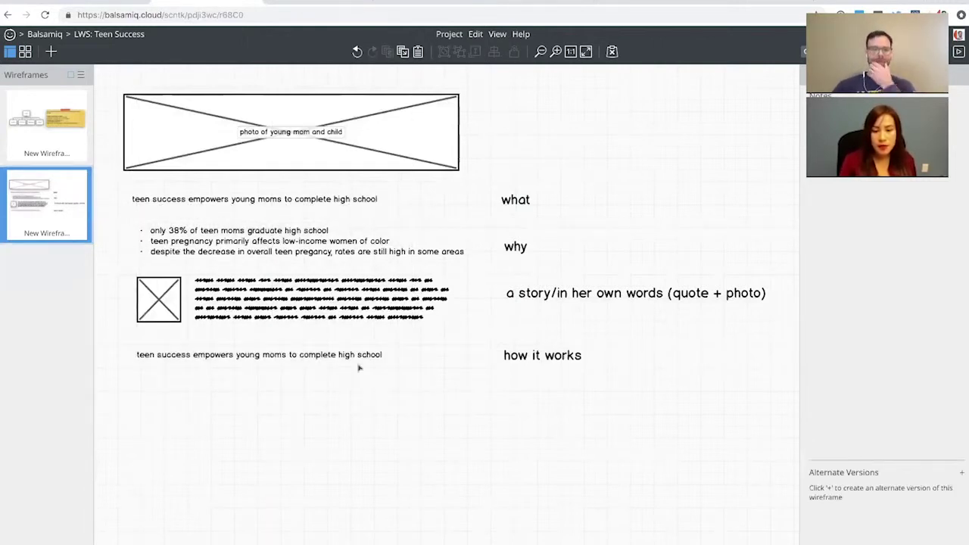
Replace the copied text with "1. peer learning group - connect with other teen moms and adult advocates/guides".
double_click(342, 359)
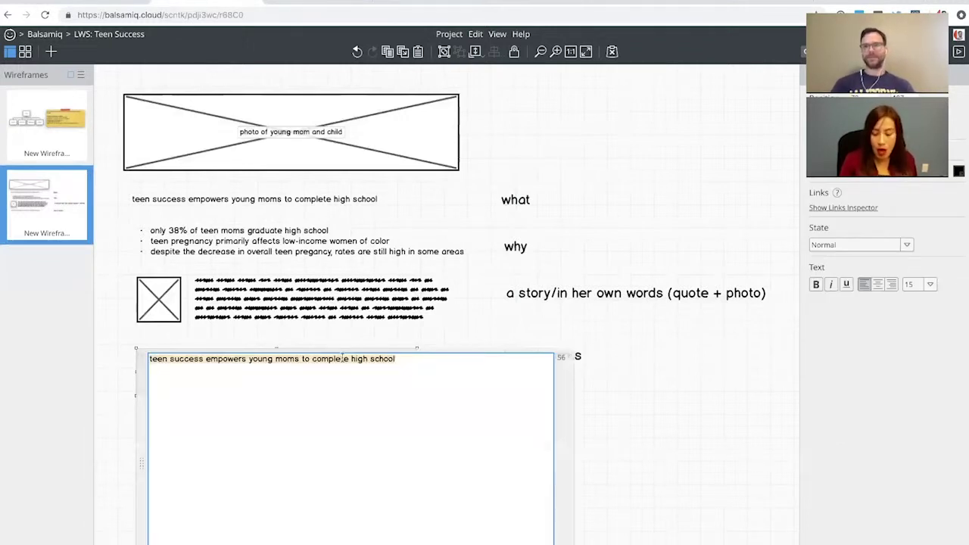
text(1)
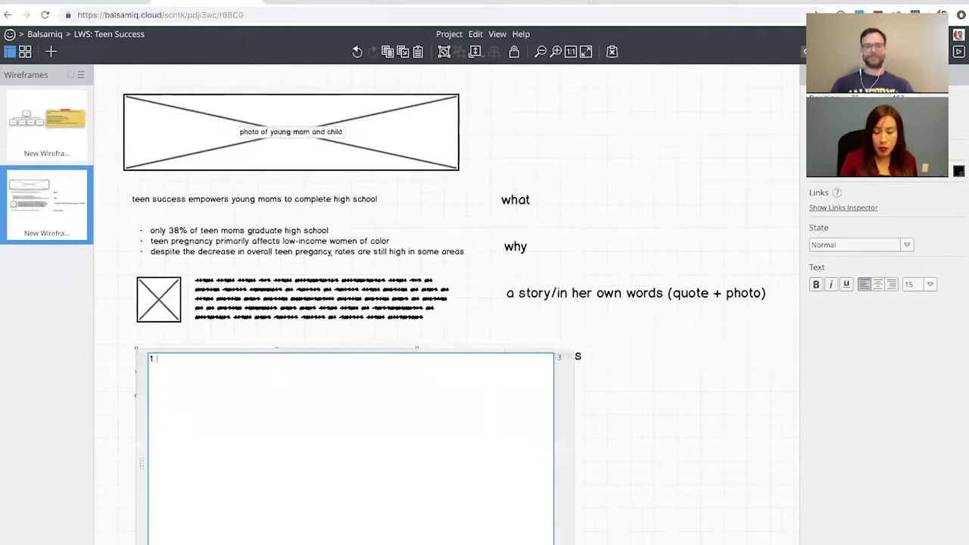
text(. the)
key(BackSpace)
key(BackSpace)
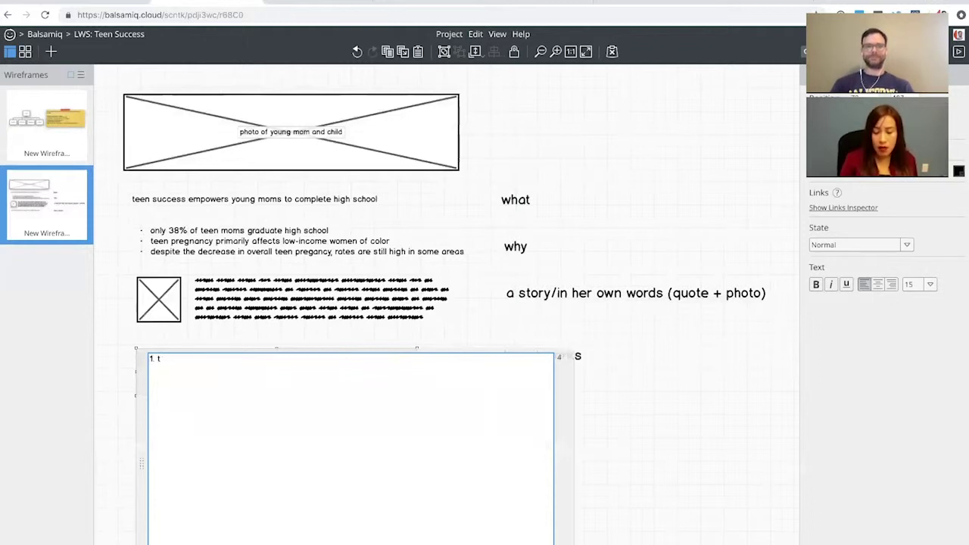
text(peer)
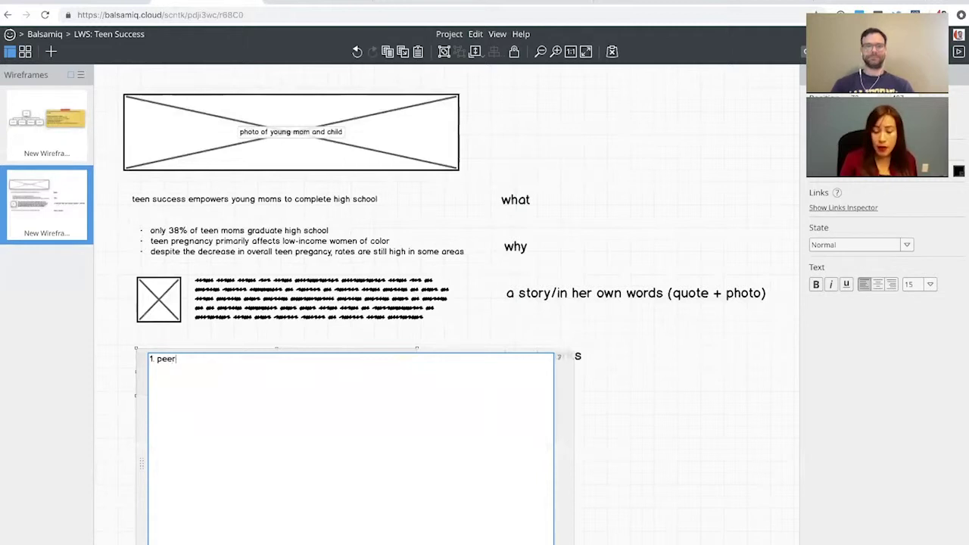
text( learning group)
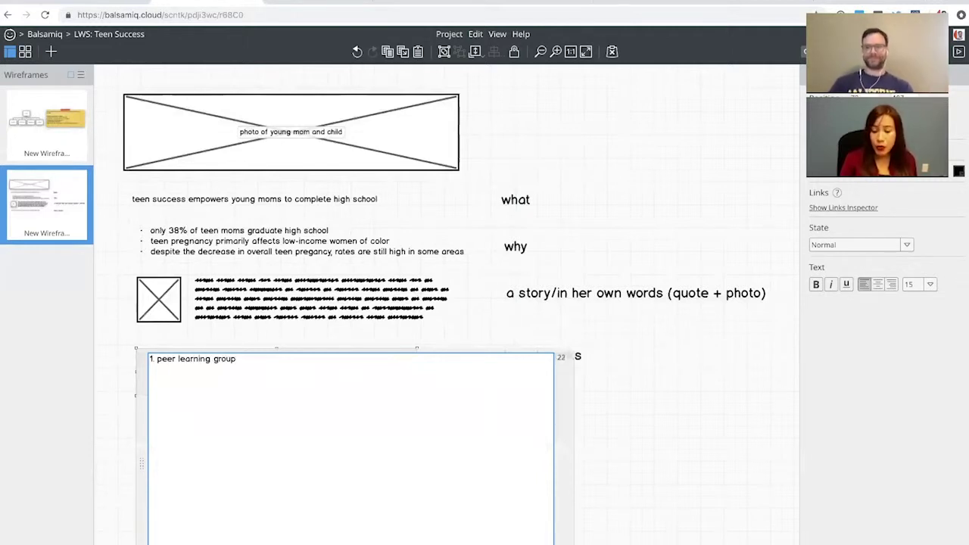
text( - connect)
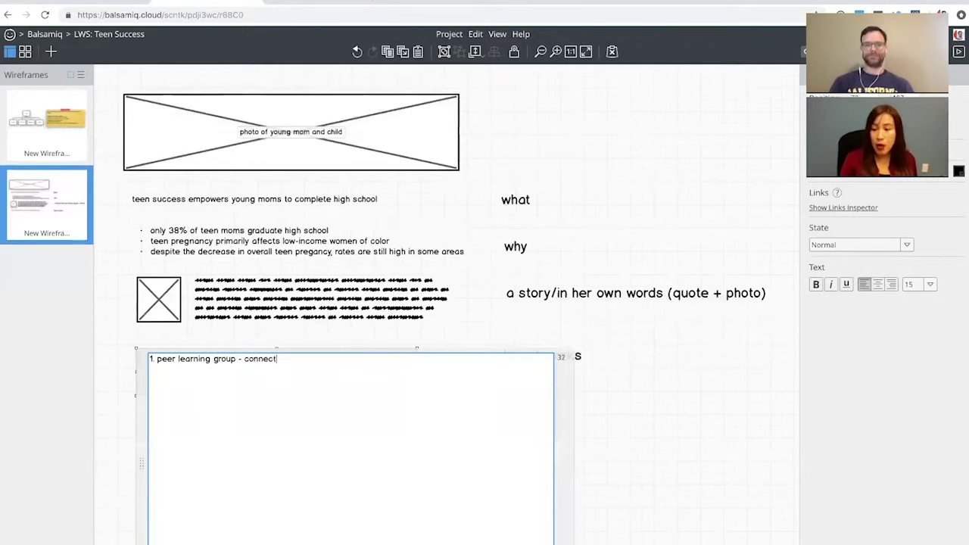
text( with other teen moms and)
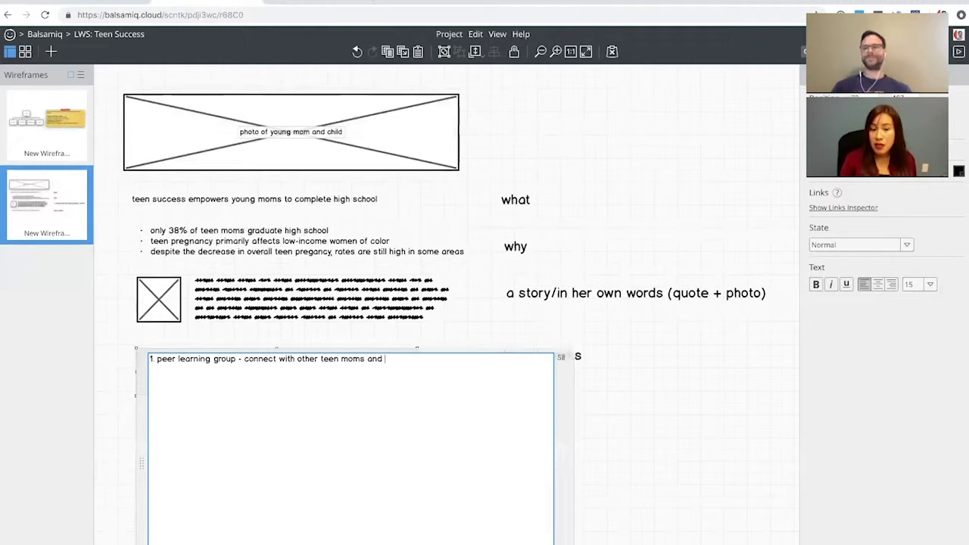
text( adul)
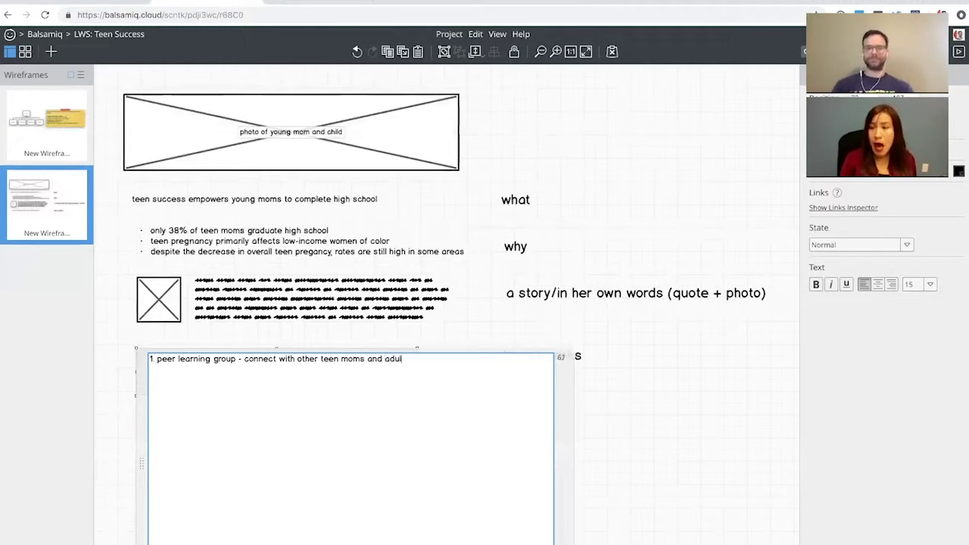
text(t advocates/)
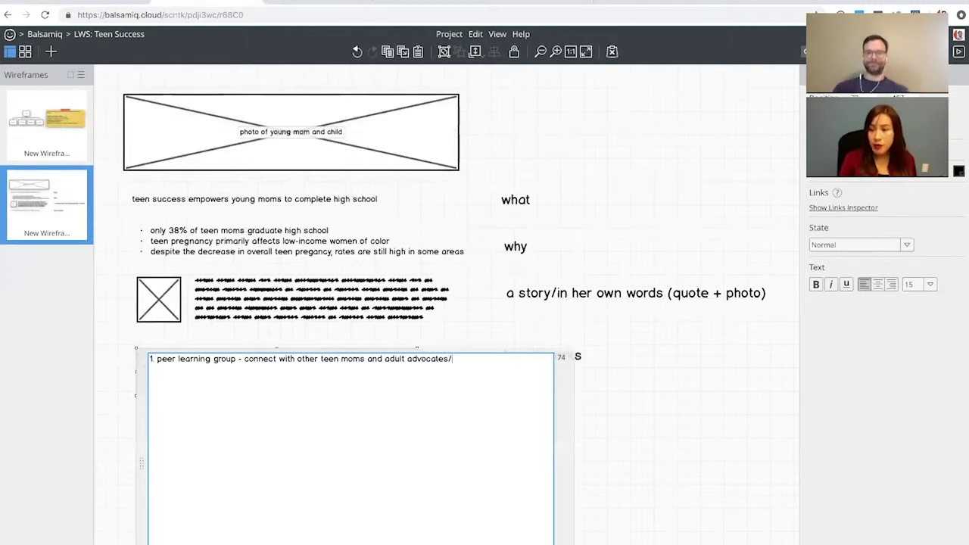
text(he)
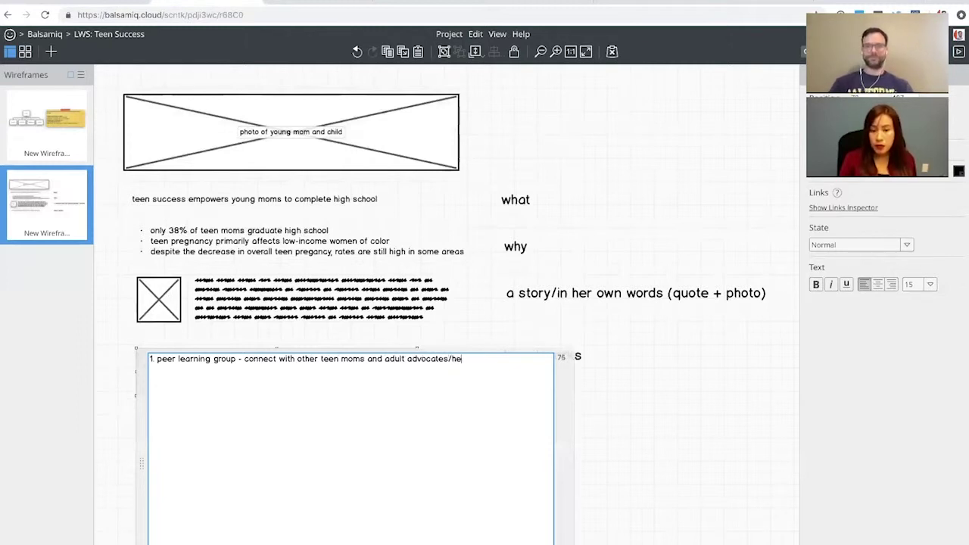
key(BackSpace)
key(BackSpace)
text(guides)
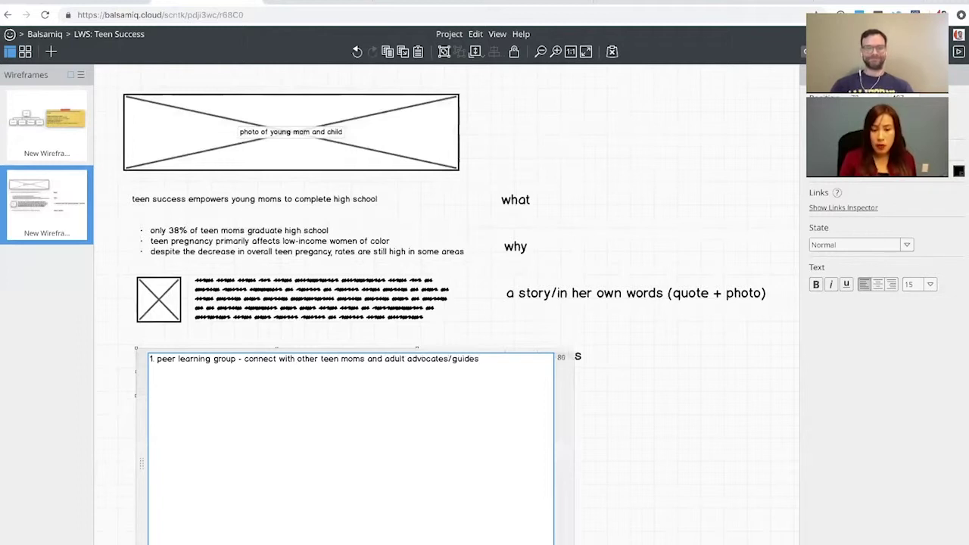
key(ctrl+Return)
Add the line "2. one-on-one coaching with an advocate to focus on your individual needs" and widen the text block to fit each item on one line.
double_click(341, 373)
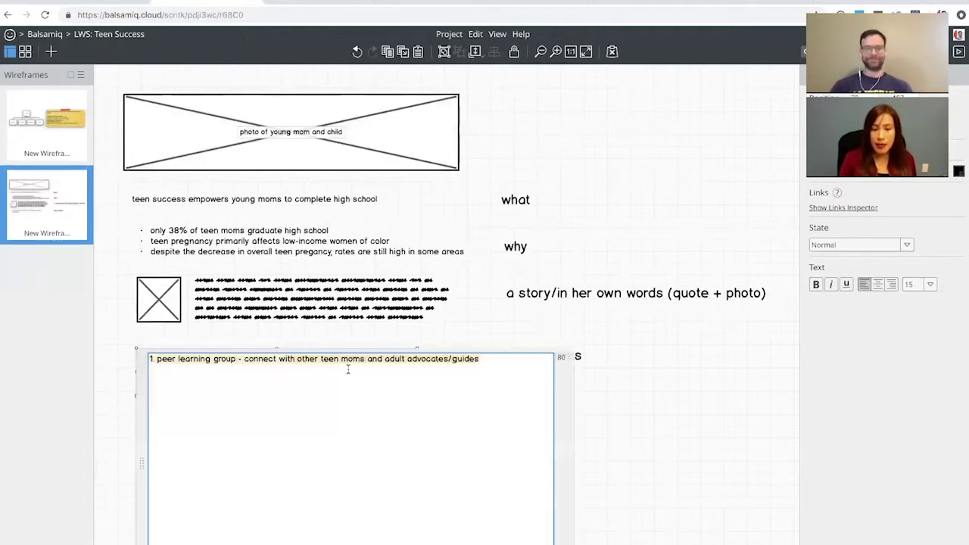
click(502, 358)
key(Return)
text(2.)
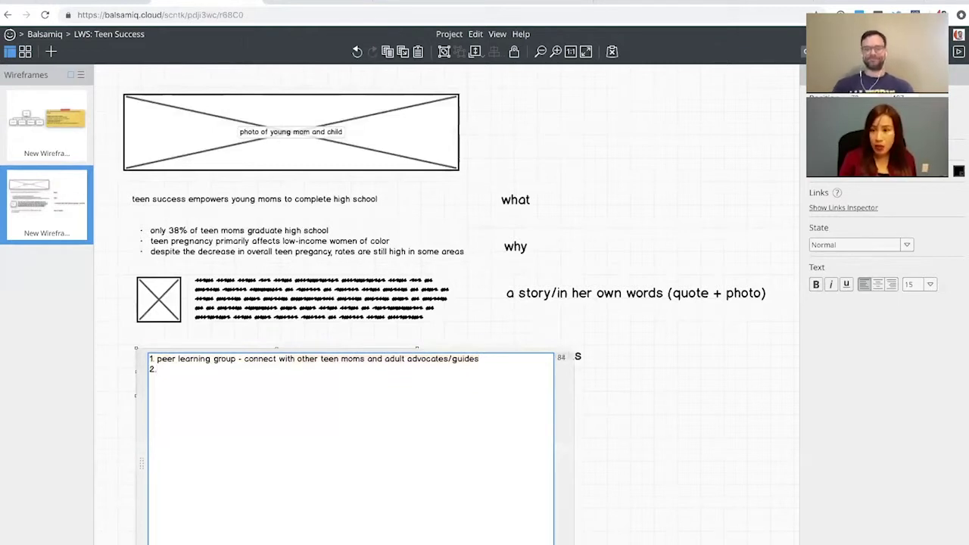
text( one-on)
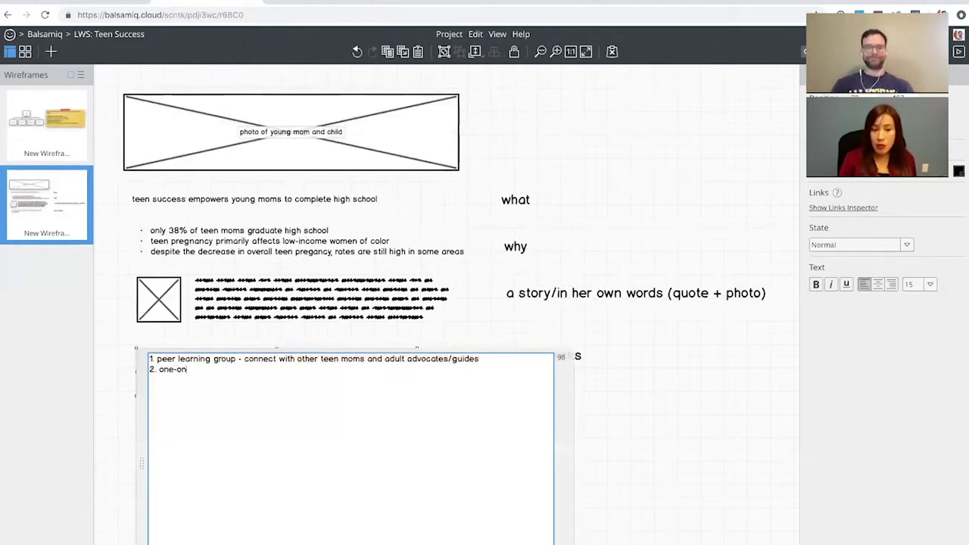
text(-one coaching)
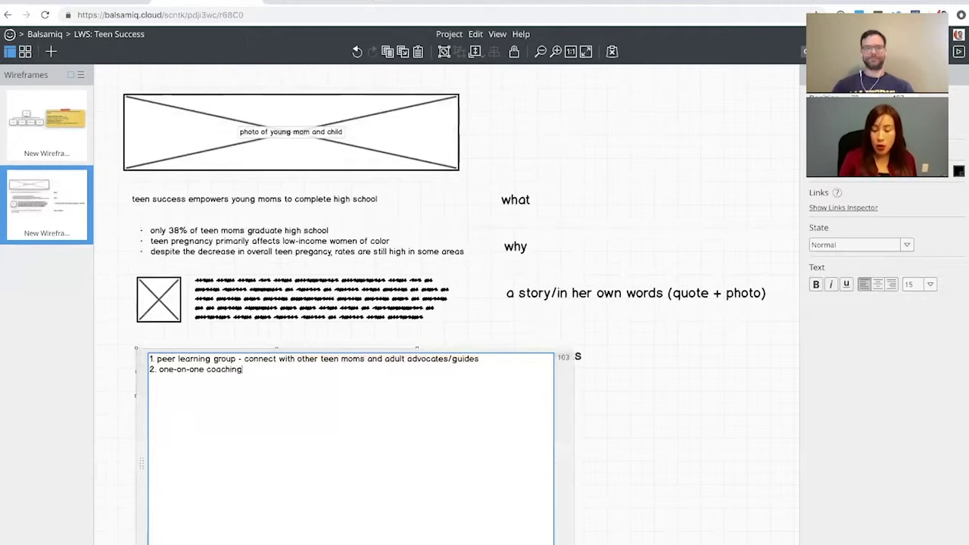
text( with an da)
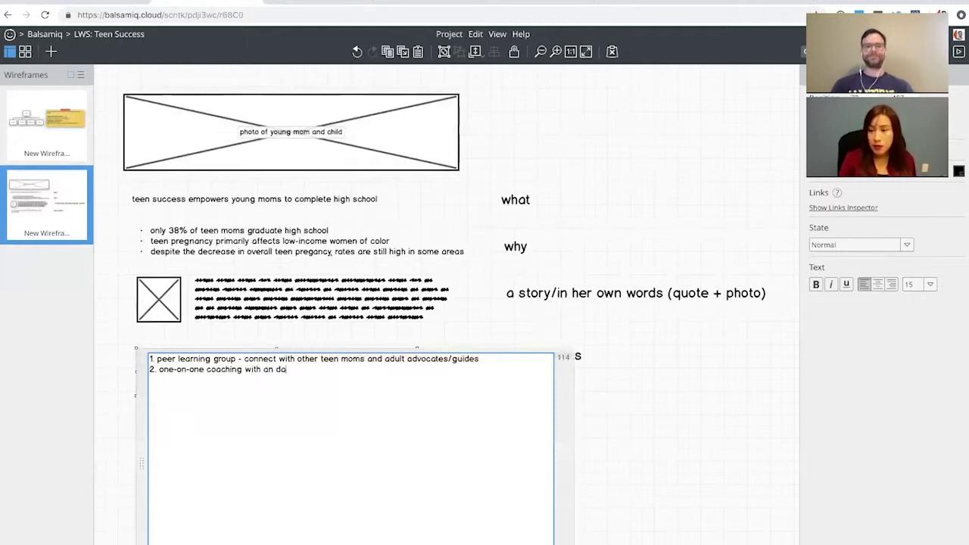
key(BackSpace)
key(BackSpace)
text(ad)
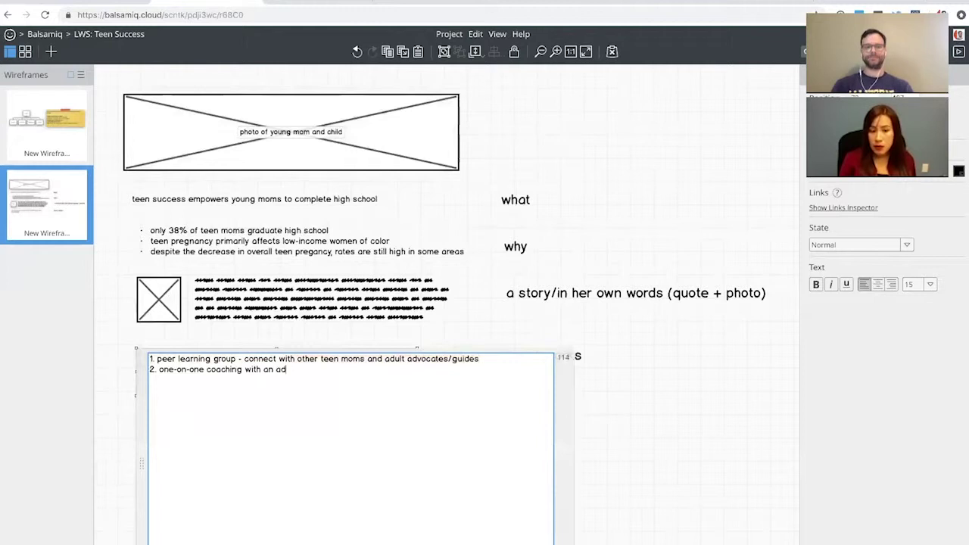
text(vocate to focu)
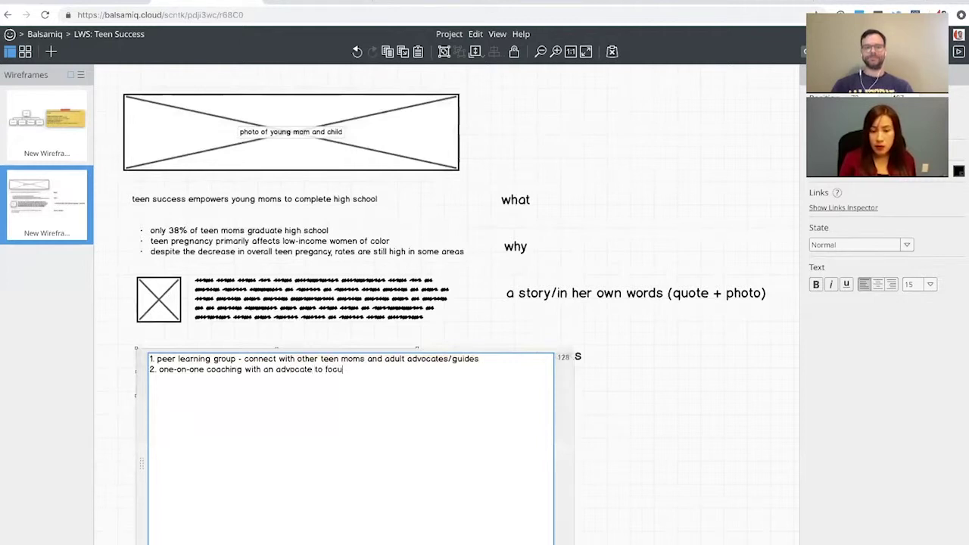
text(s on your ind)
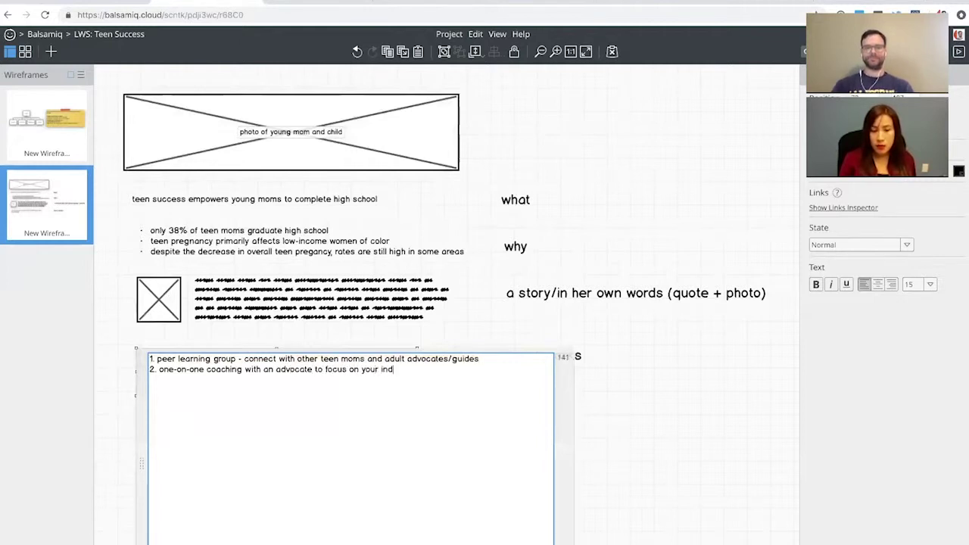
text(ividual  needs)
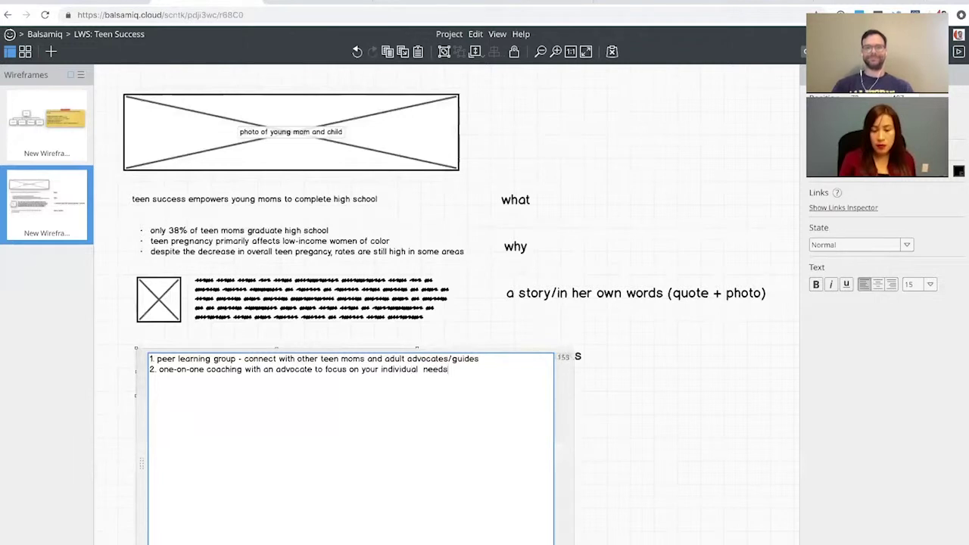
key(BackSpace)
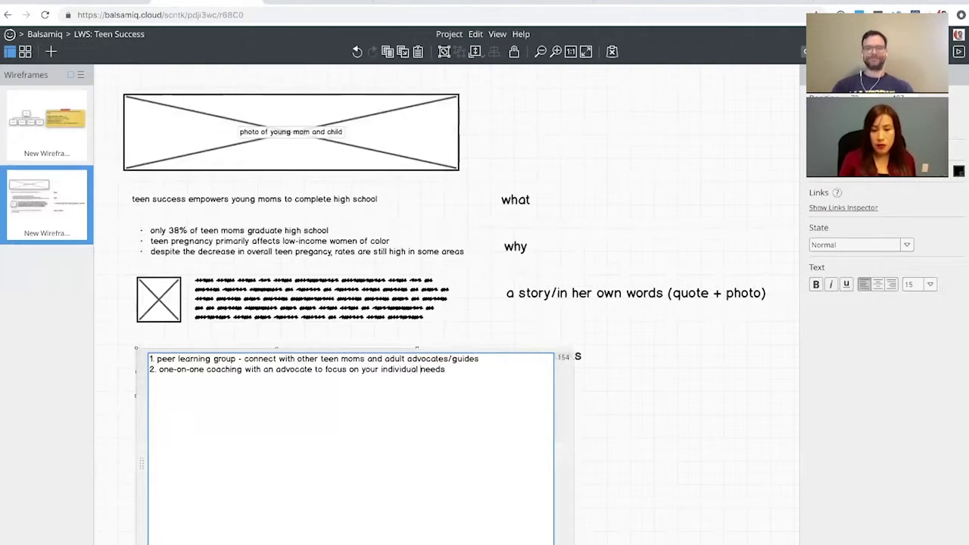
key(ctrl+Return)
drag(416, 373, 466, 370)
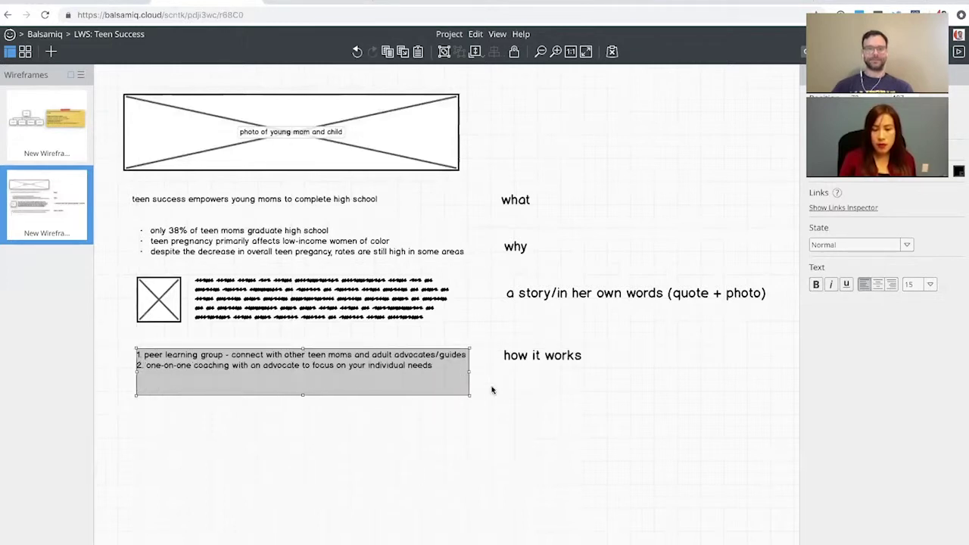
click(500, 393)
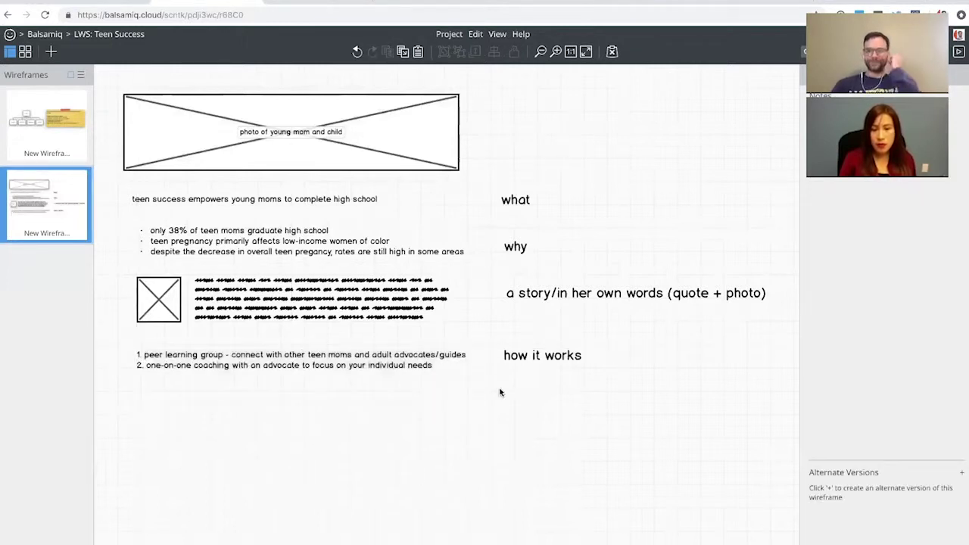
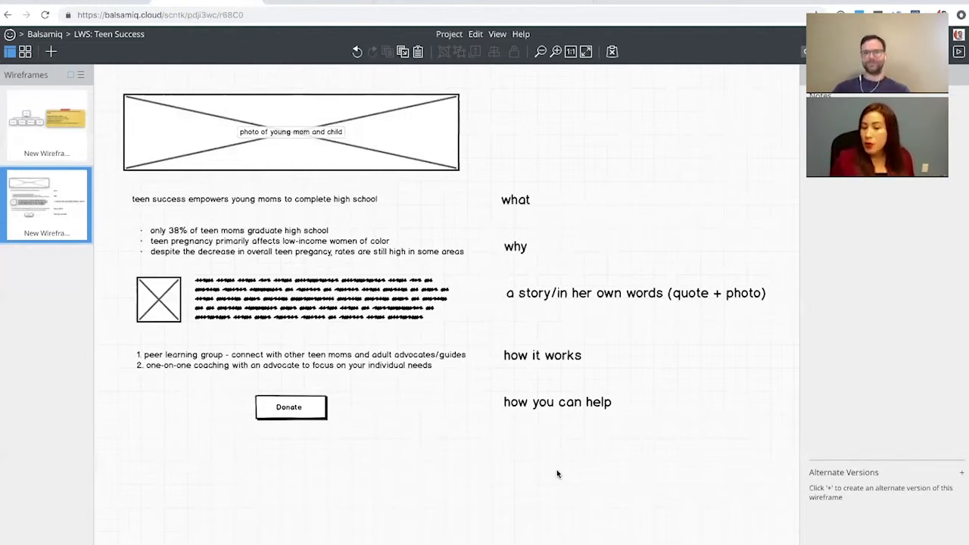
Add a comment note reading "how to link to empowher program + fundraising goal" and place it beside the header image, above the annotations.
key(slash)
text(comm)
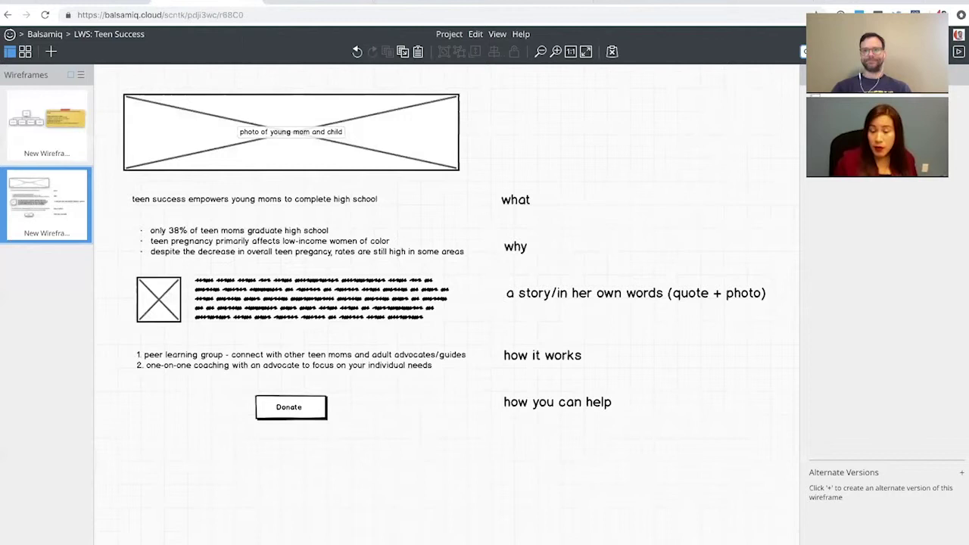
key(Return)
key(Return)
text(how to link to e)
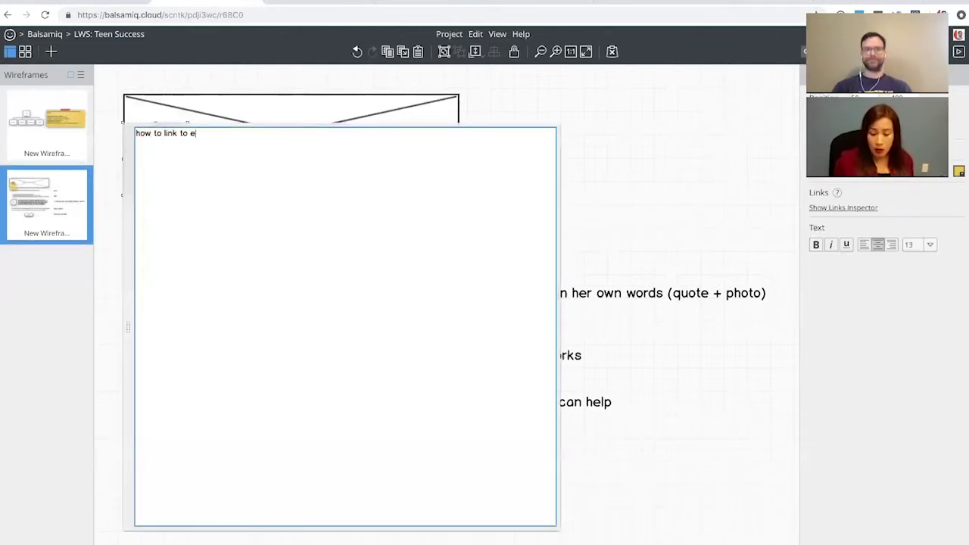
text(mpowher)
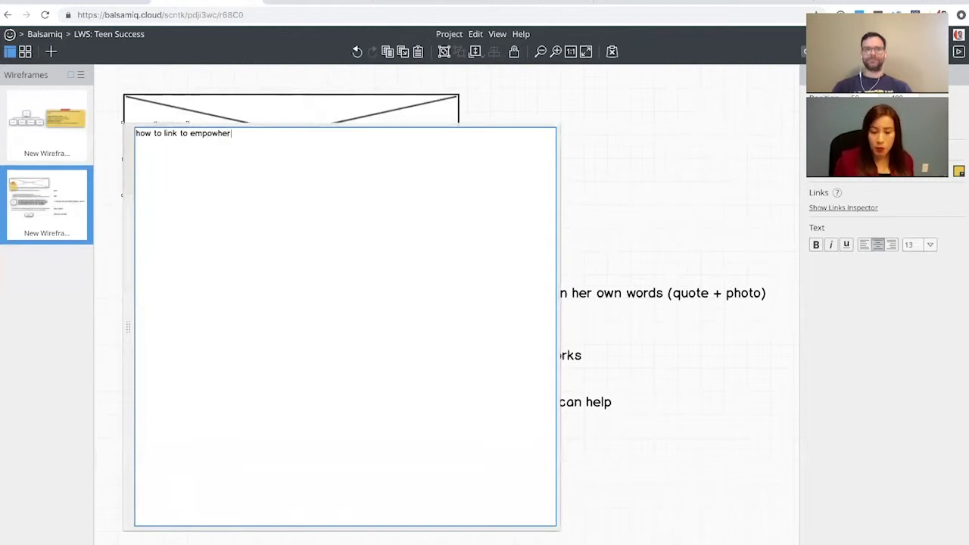
text( program + fundraising goal)
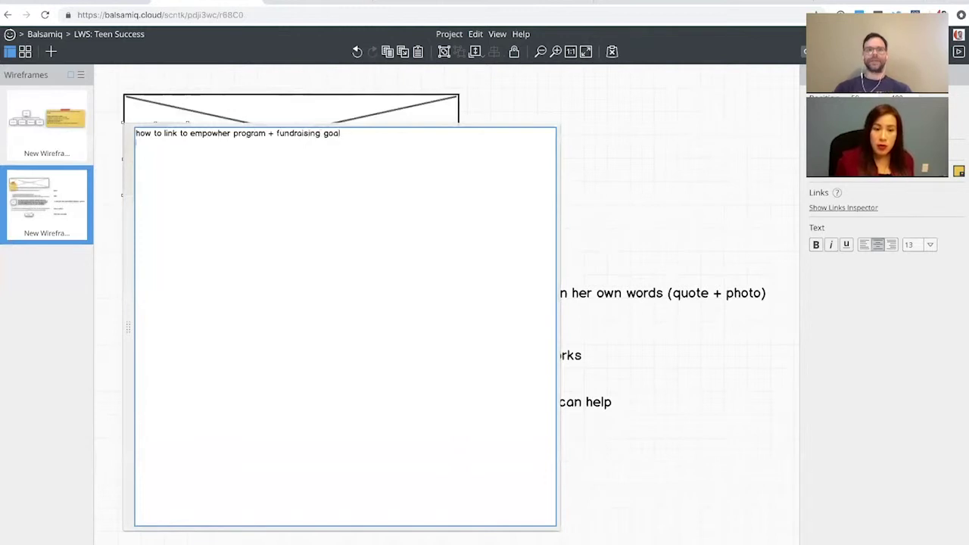
key(ctrl+Return)
drag(157, 172, 635, 168)
Switch to the reference pages in the browser and look over the EmpowHer campaign page and the Network for Good donation page.
key(ctrl+Tab)
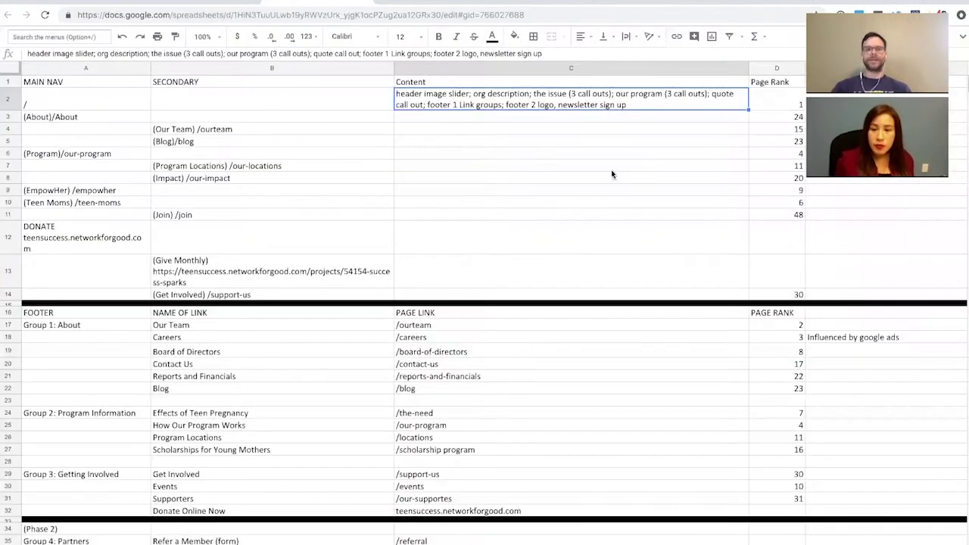
key(ctrl+Tab)
scroll(486, 192, down, 3)
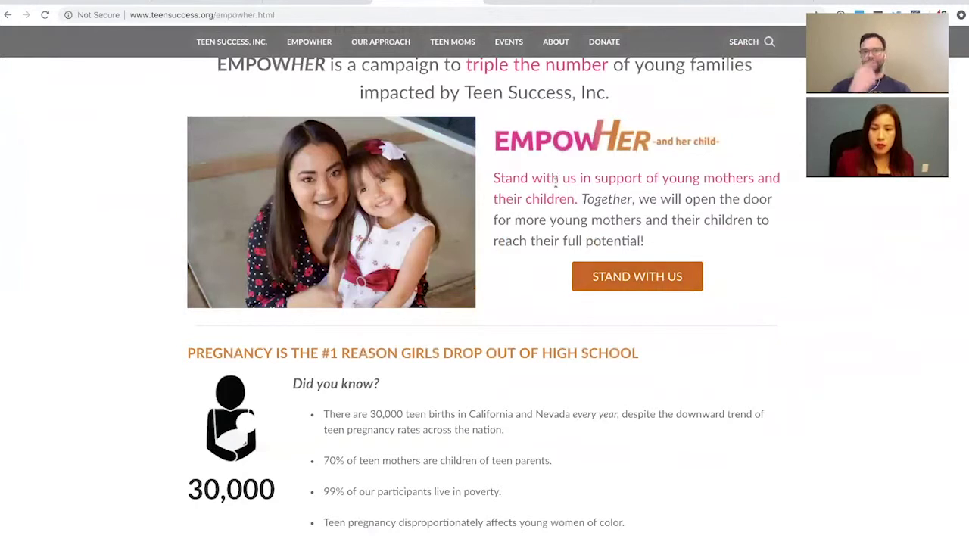
key(ctrl+Tab)
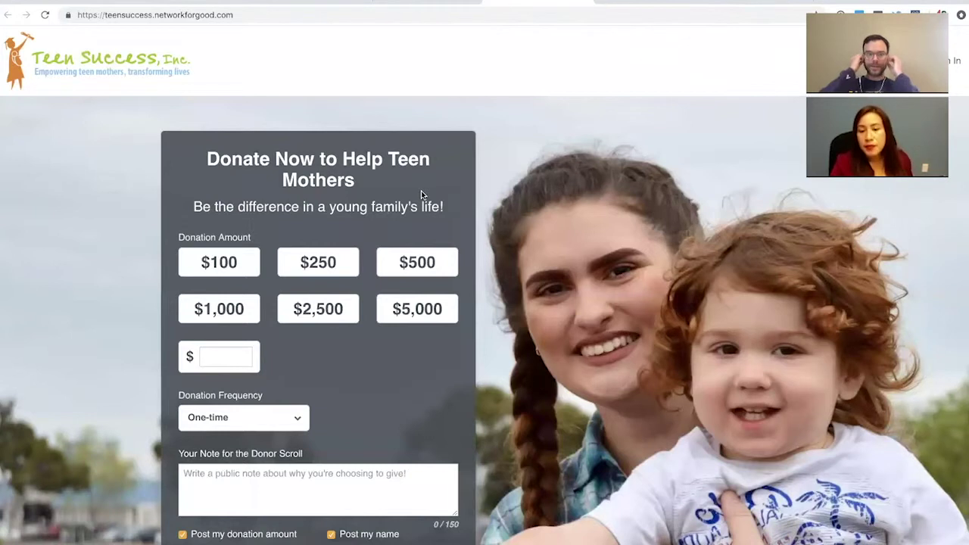
Examine the Network for Good donation form and program summary, and the EmpowHer page's campaign and impact sections.
scroll(421, 195, down, 3)
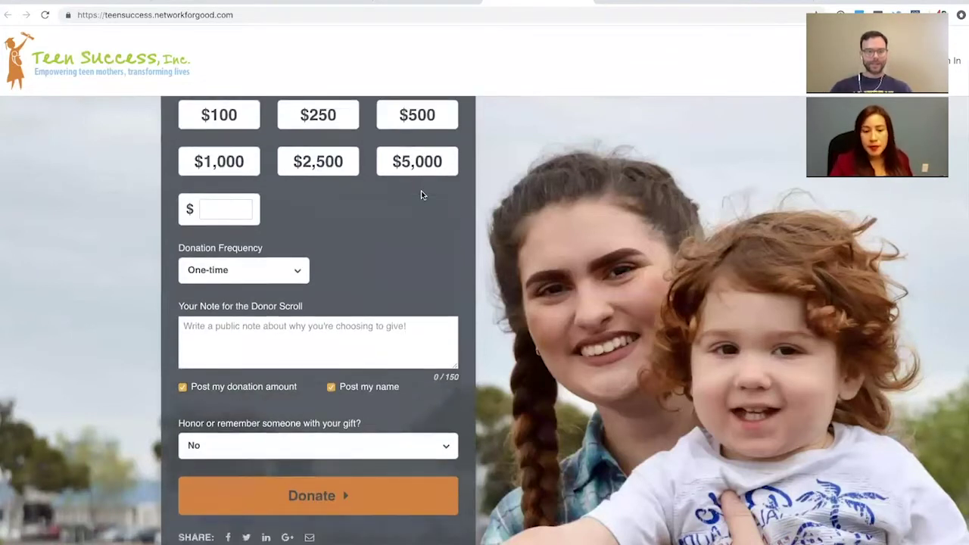
scroll(421, 194, down, 5)
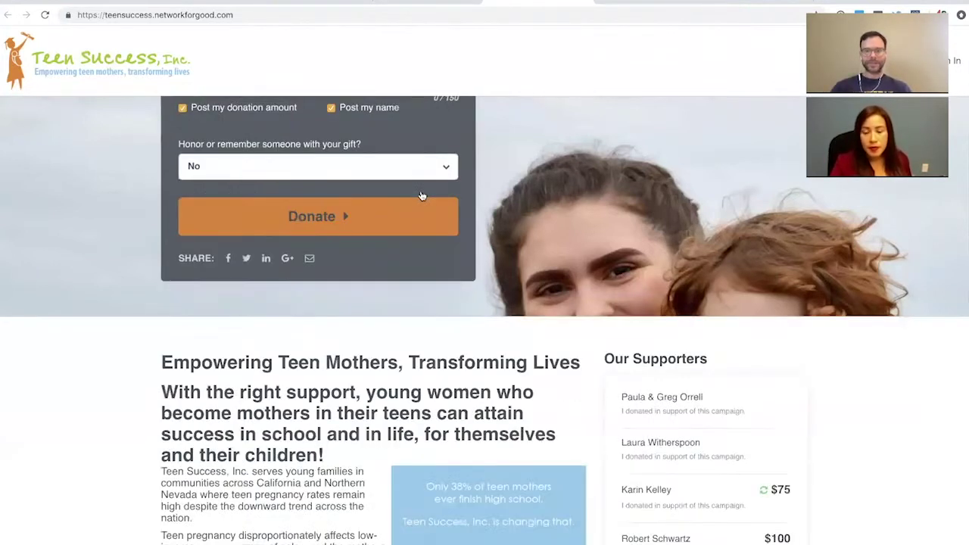
scroll(422, 196, down, 1)
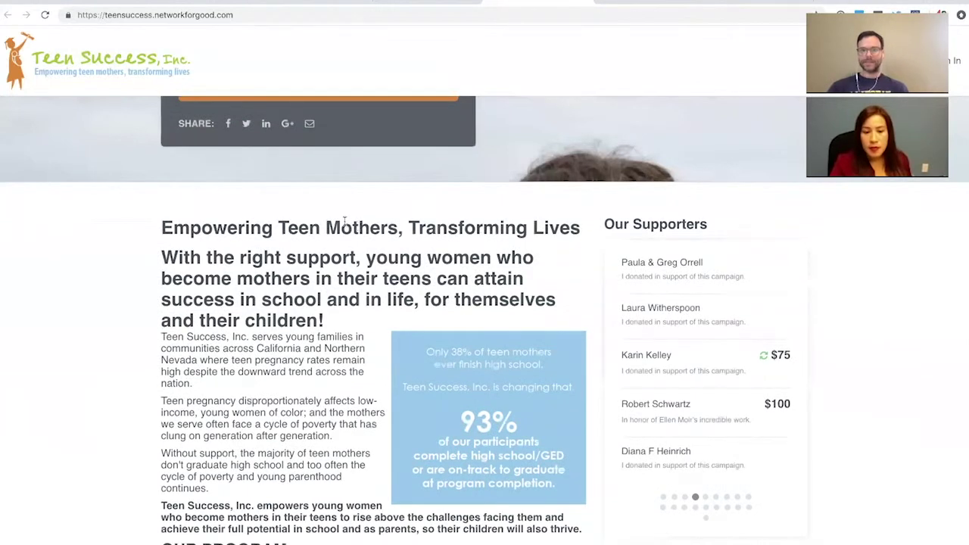
key(ctrl+shift+Tab)
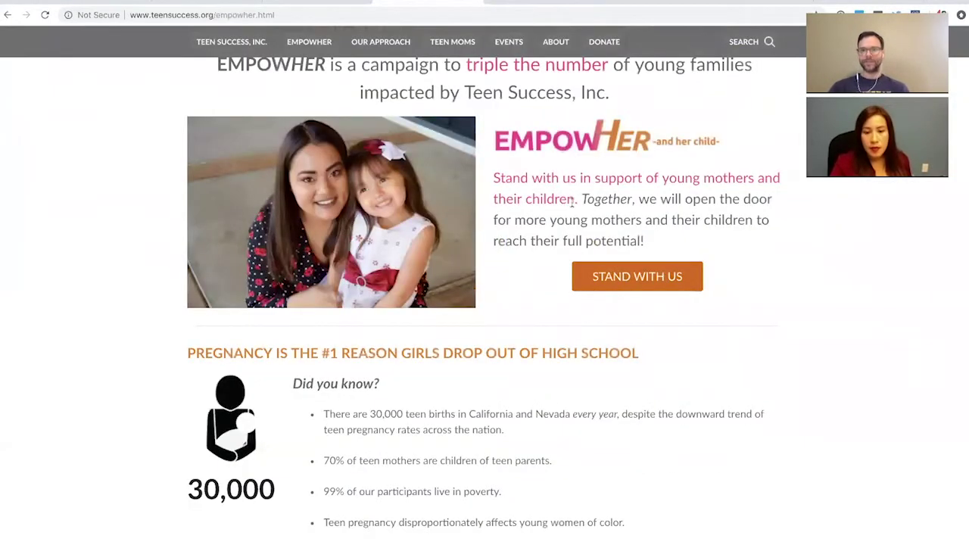
scroll(573, 203, up, 1)
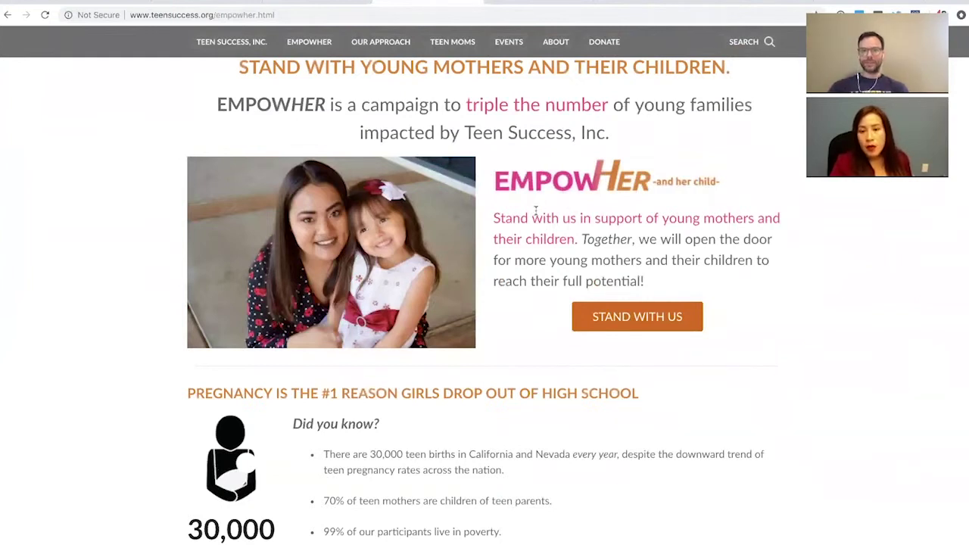
scroll(535, 209, down, 10)
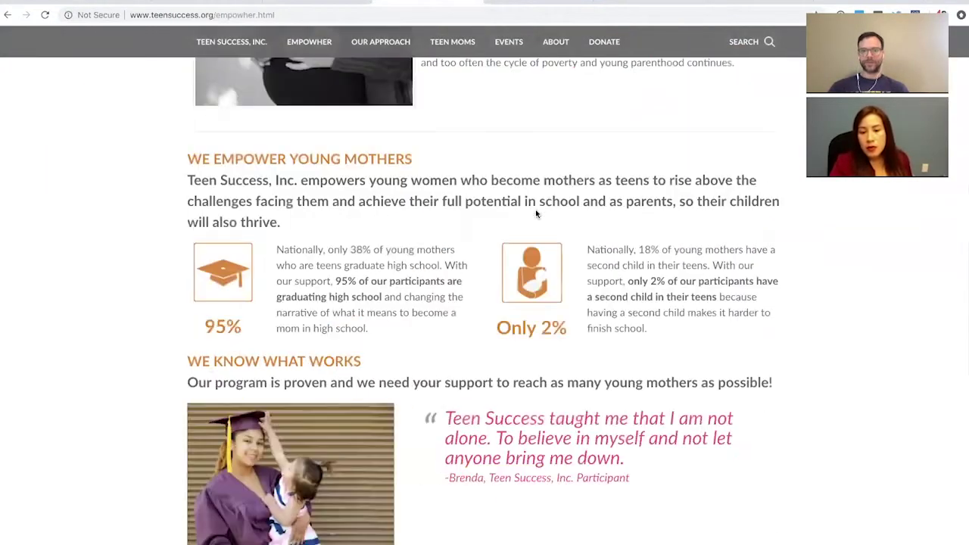
scroll(536, 209, down, 2)
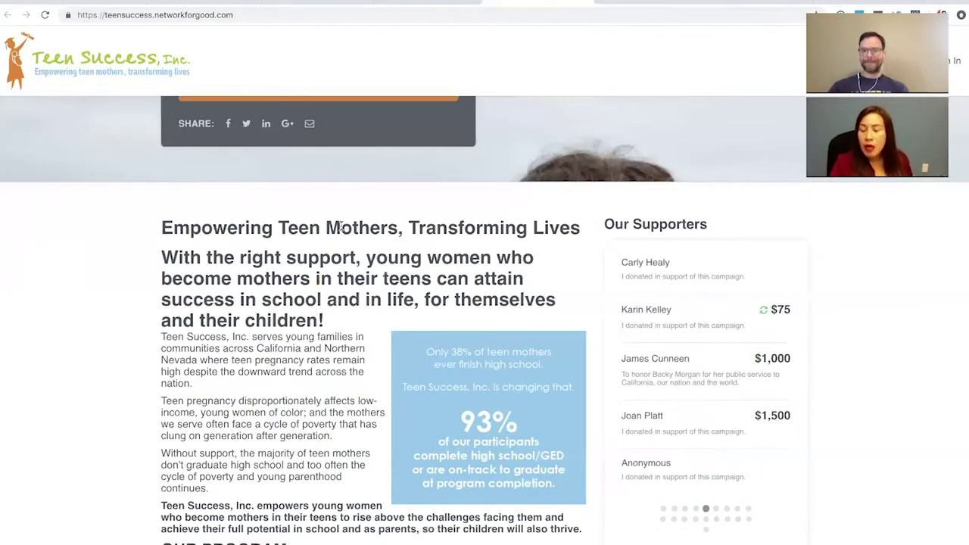
scroll(340, 227, down, 1)
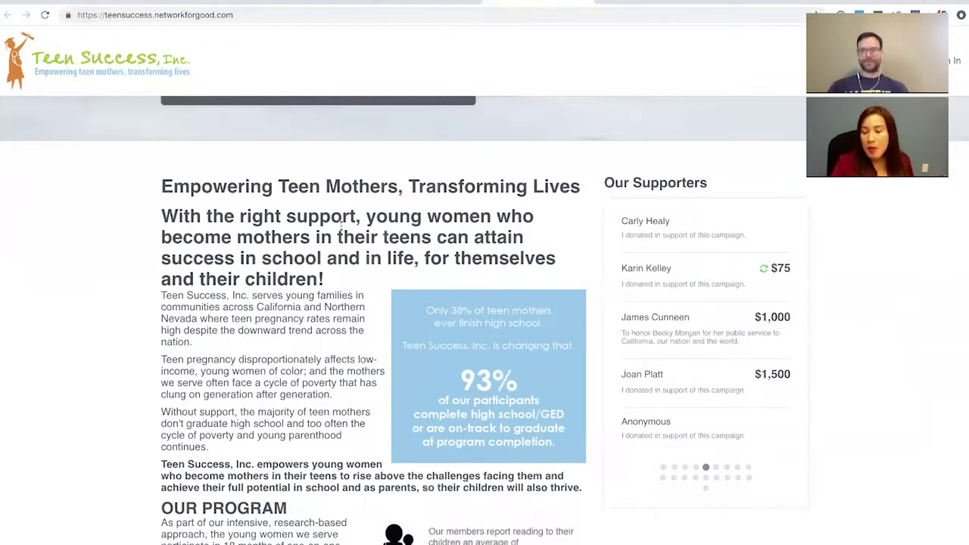
Return to the Balsamiq wireframe and move the Donate button to align with the left edge of the numbered list.
key(ctrl+Tab)
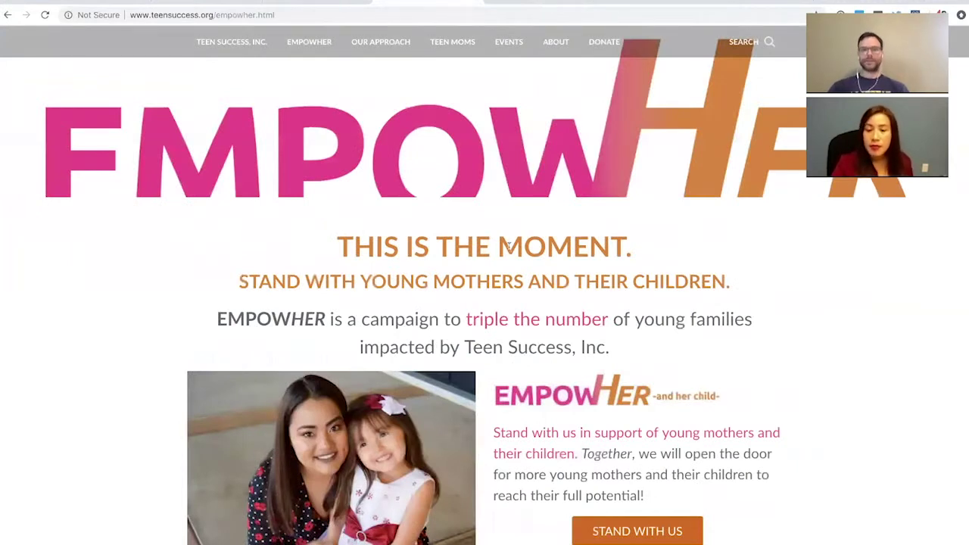
key(ctrl+Tab)
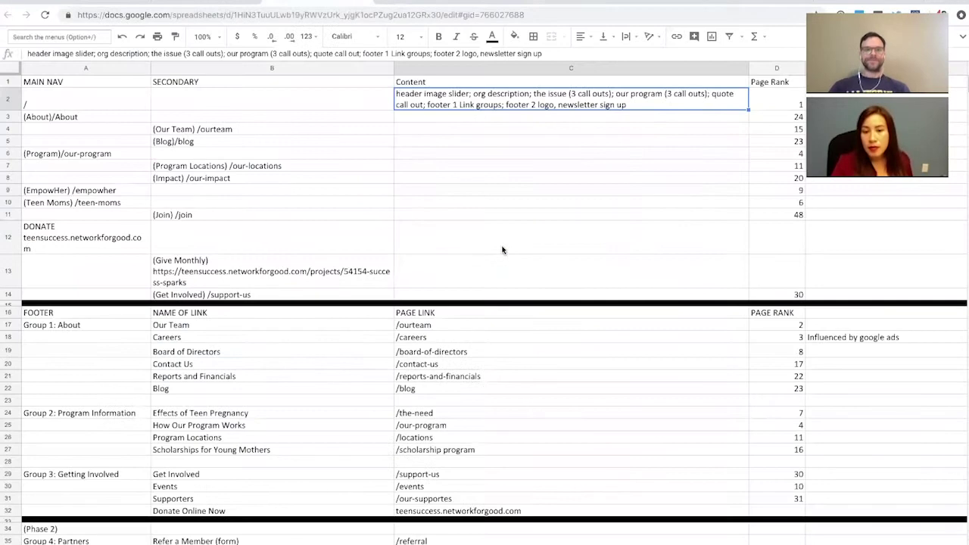
key(ctrl+Tab)
key(ctrl+Tab)
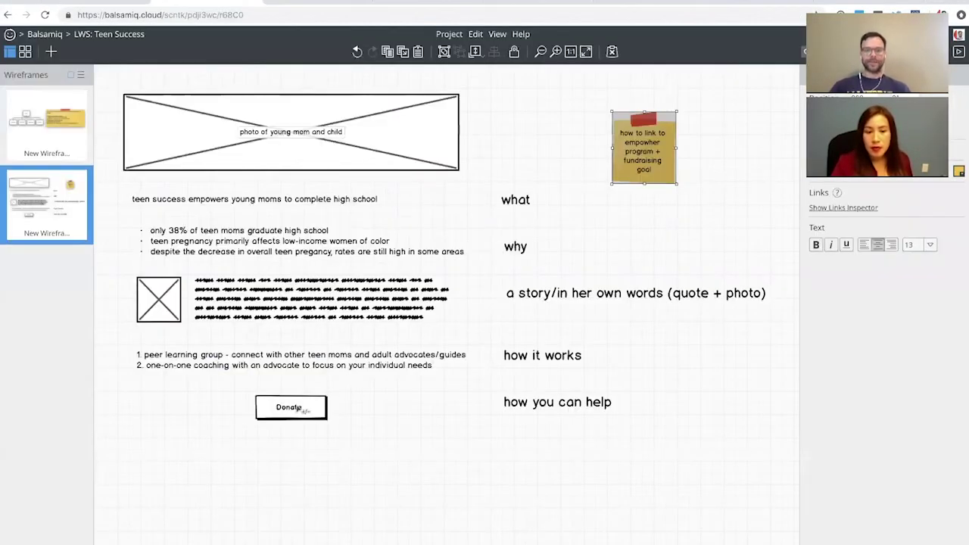
click(315, 414)
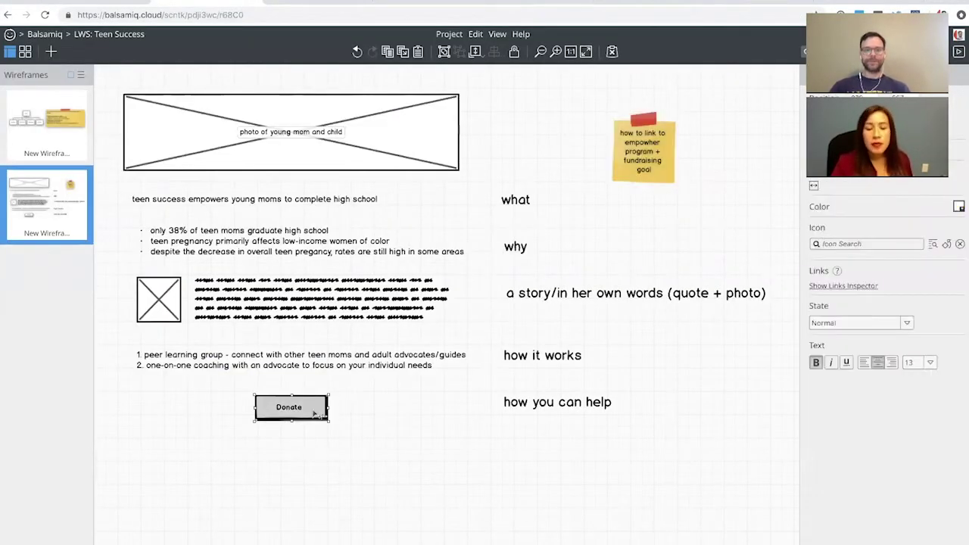
drag(315, 413, 196, 410)
click(334, 432)
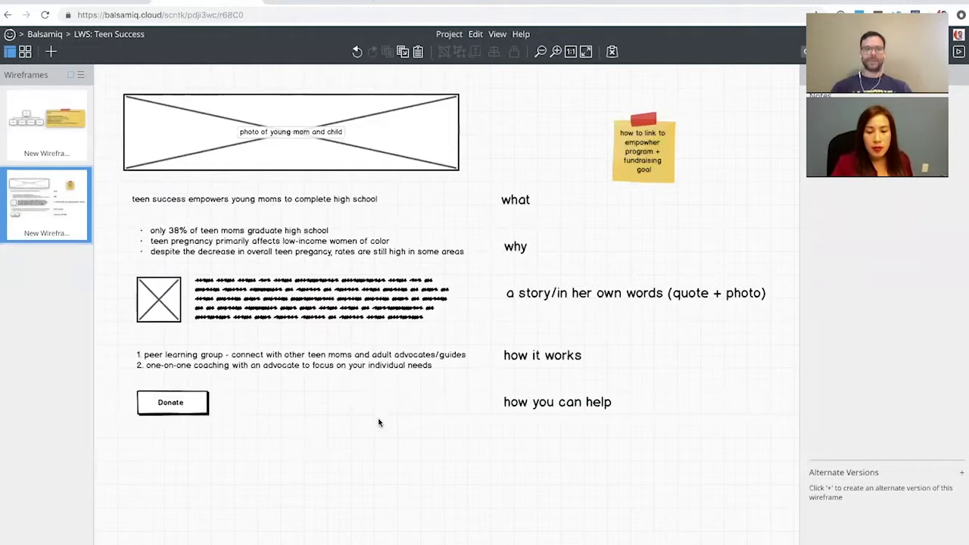
Duplicate the numbered list block below the Donate button and replace its text with "talk about empowher campain and mention fund-raising goals".
click(331, 361)
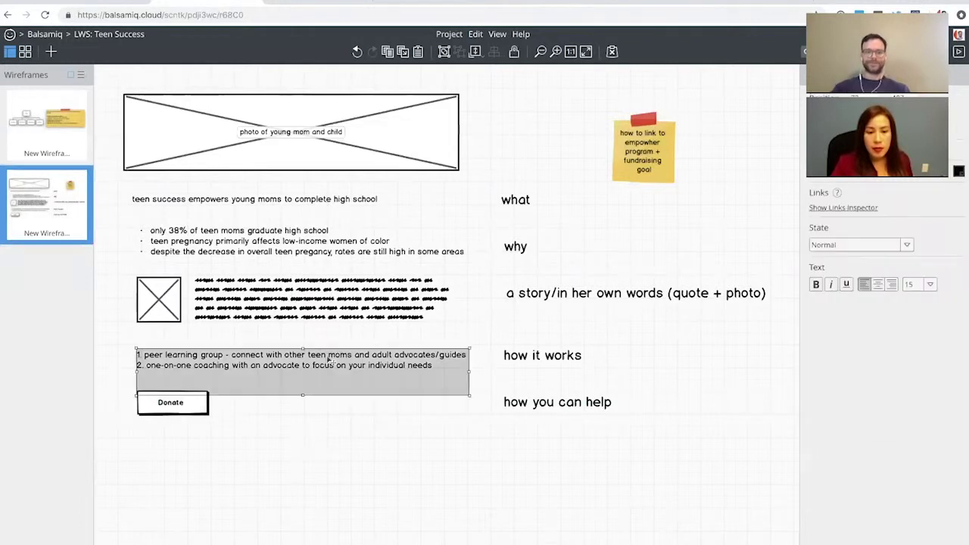
drag(331, 362, 391, 488)
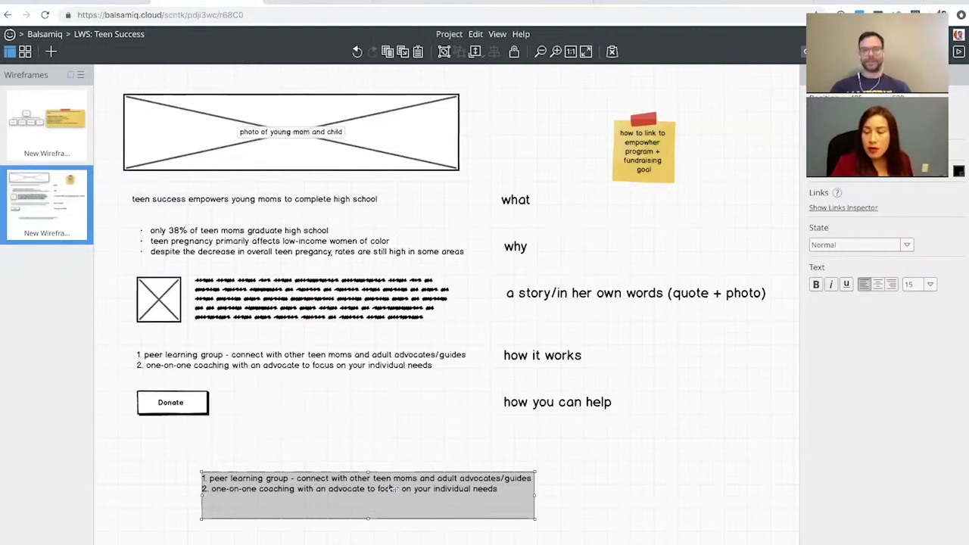
double_click(392, 489)
text(t)
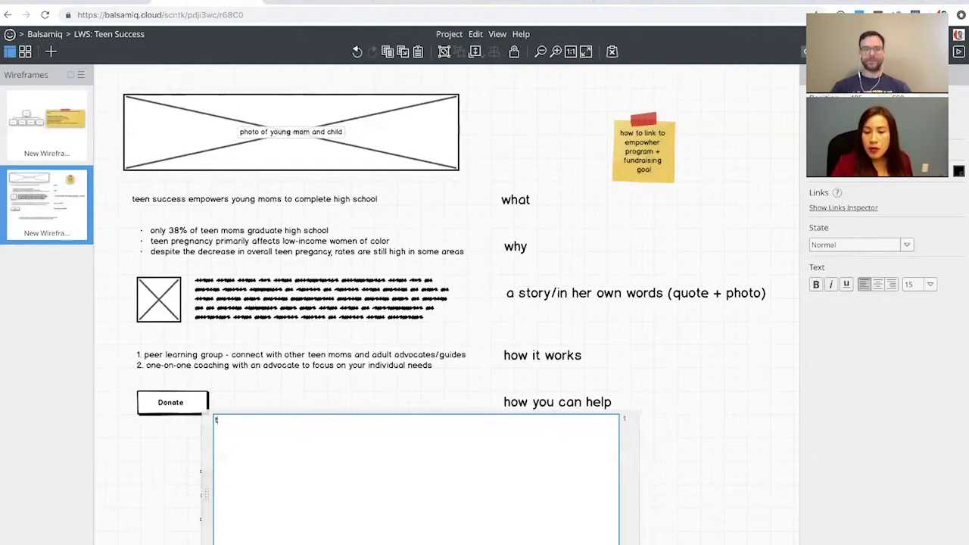
text(alk about empo)
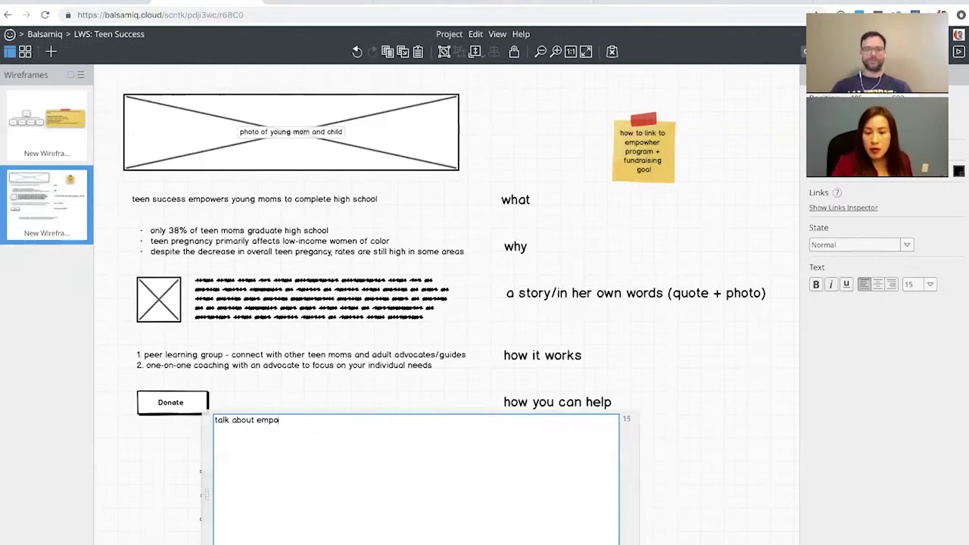
text(wher ca)
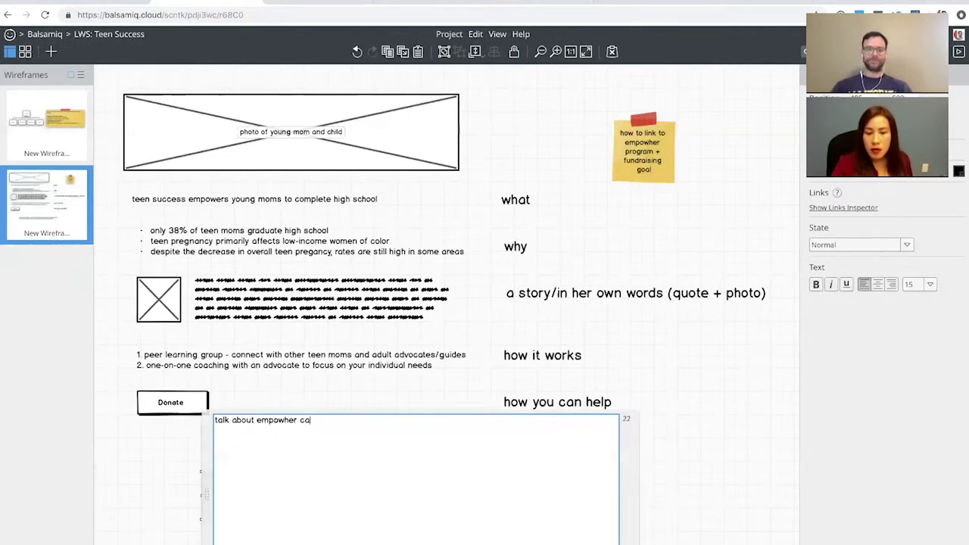
text(mpain and )
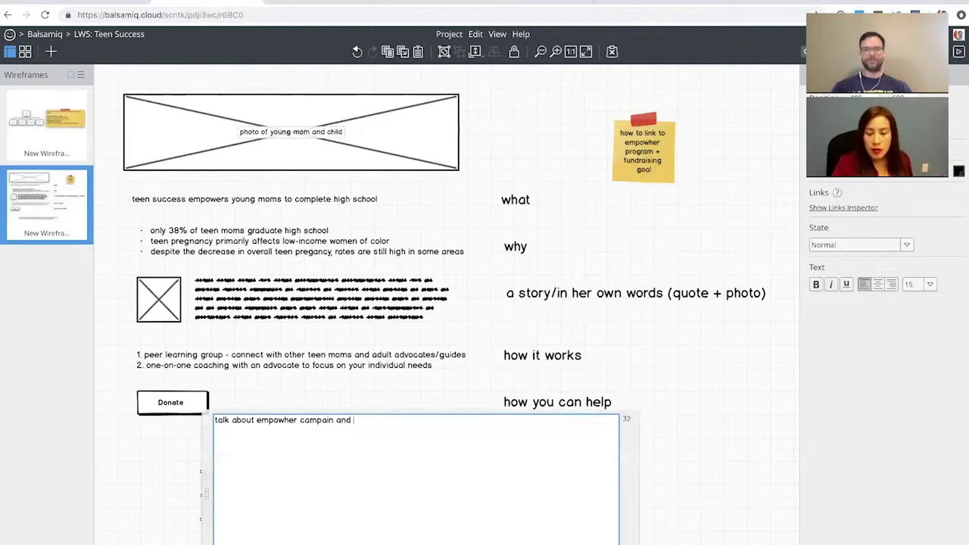
text(mention fun-draining)
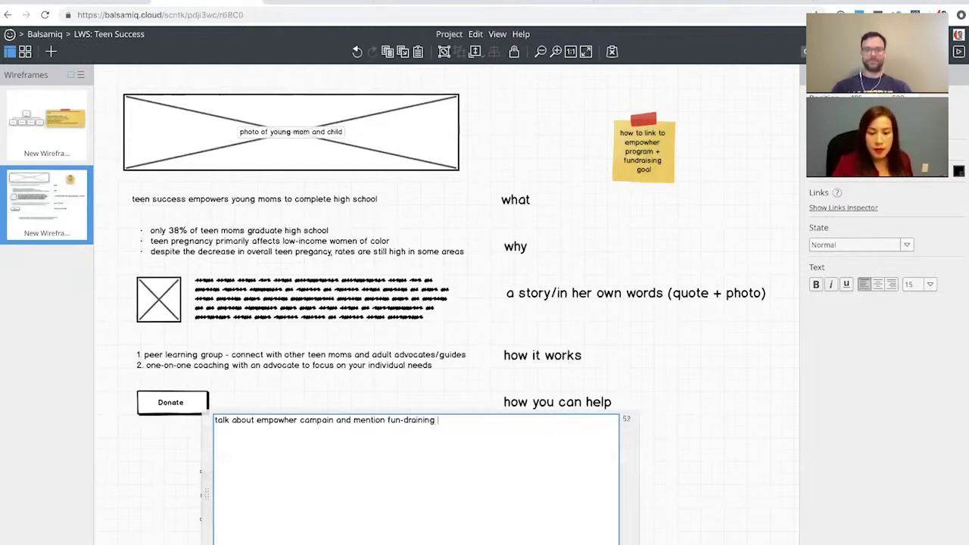
key(BackSpace)
key(BackSpace)
key(BackSpace)
key(BackSpace)
key(BackSpace)
key(BackSpace)
text(d-raising goals)
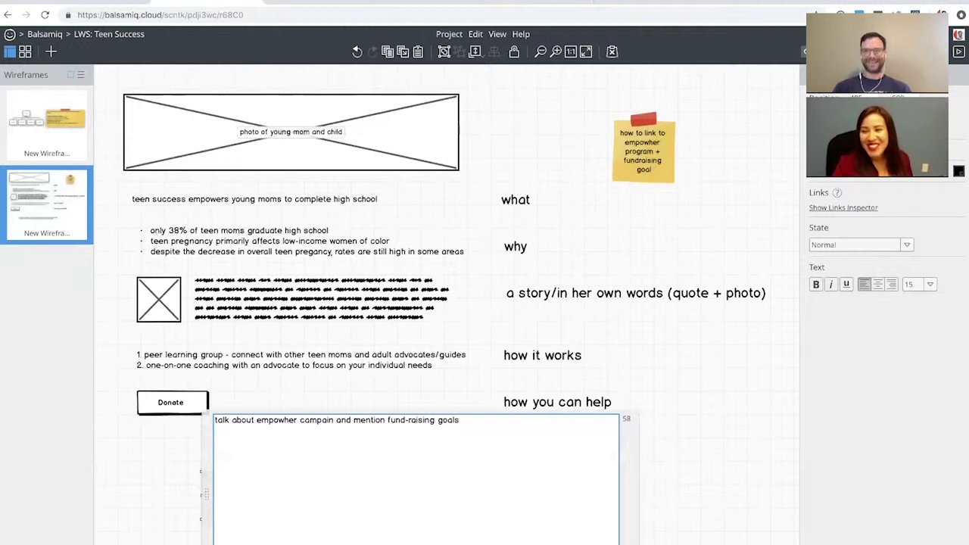
Place the fund-raising text beside the Donate button and narrow its block to end near the list's right edge.
click(318, 528)
drag(361, 455, 367, 399)
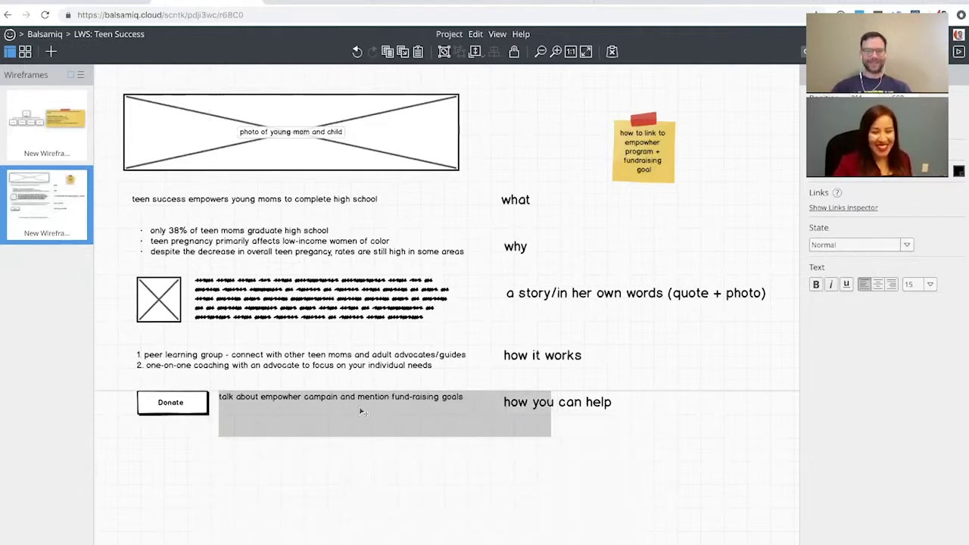
drag(552, 411, 464, 413)
Turn the word "empowher" into a link in the fund-raising text by enclosing it in square brackets.
double_click(375, 413)
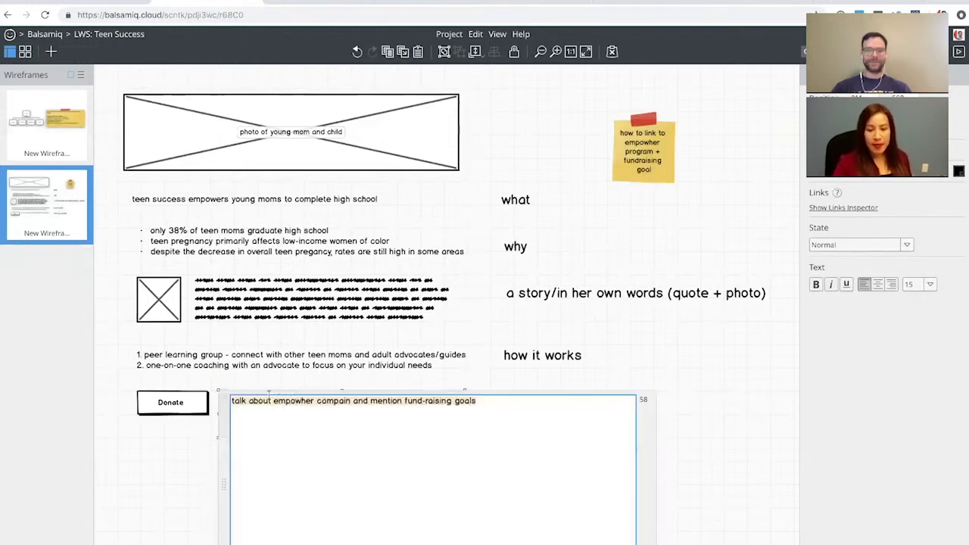
click(274, 401)
text([)
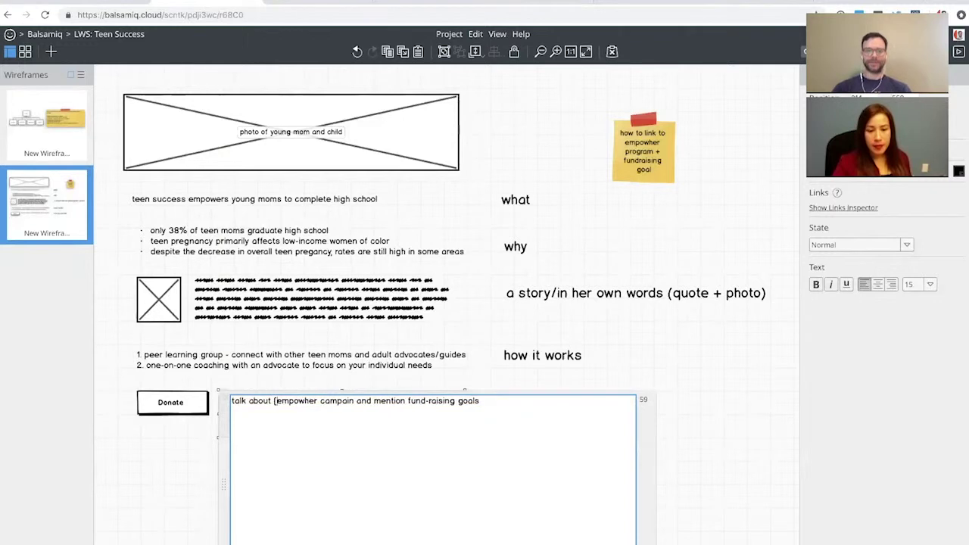
text(])
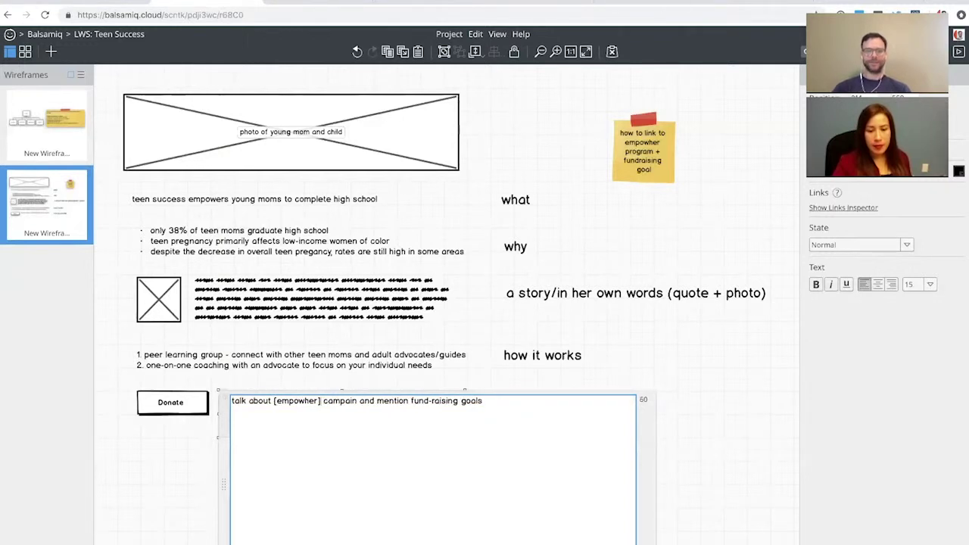
key(ctrl+Return)
click(321, 451)
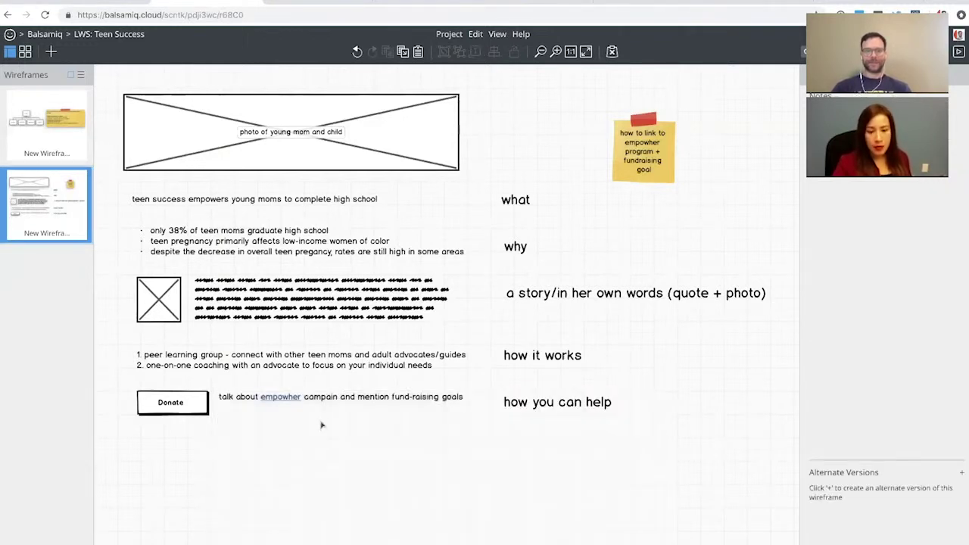
Add a second line with the link "[learn more]" to the fund-raising text.
double_click(318, 408)
click(496, 399)
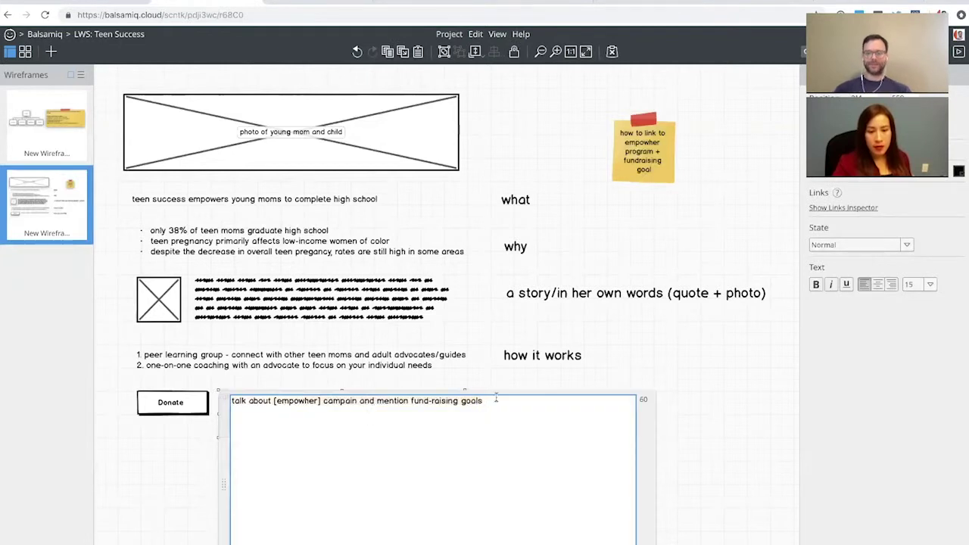
key(Return)
text([)
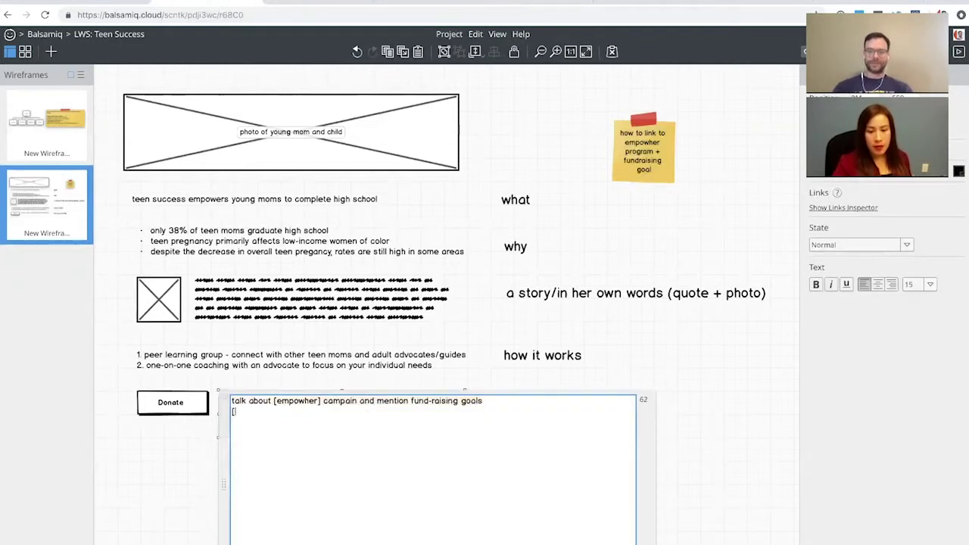
text(learn more])
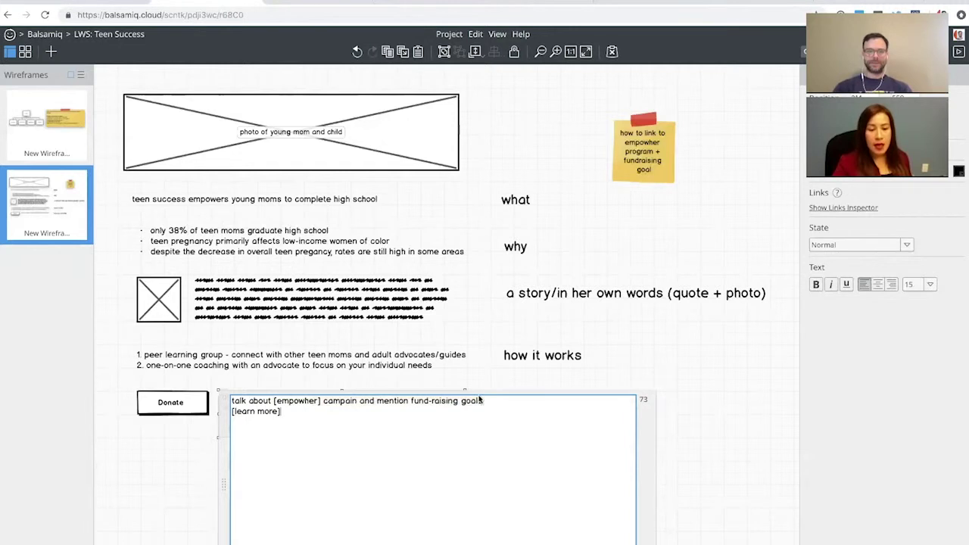
key(ctrl+Return)
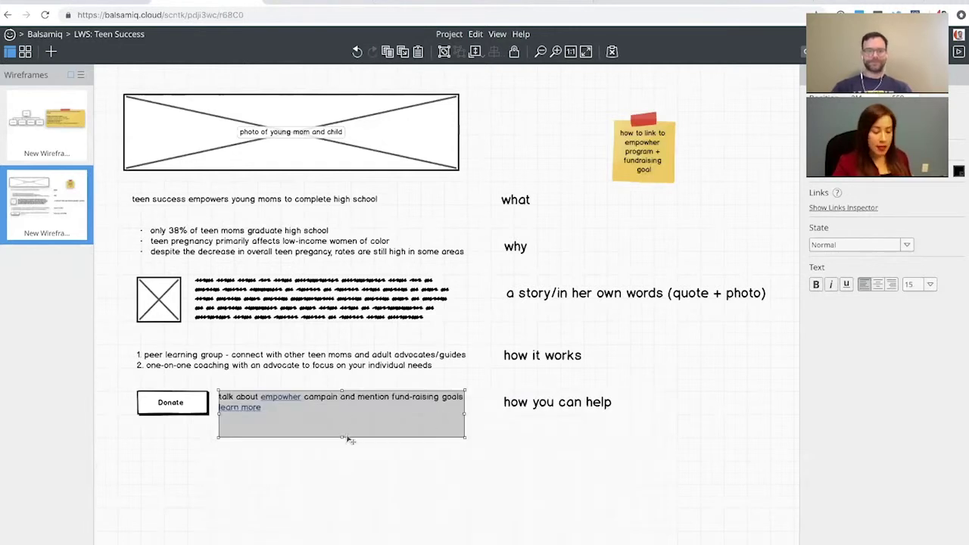
double_click(345, 412)
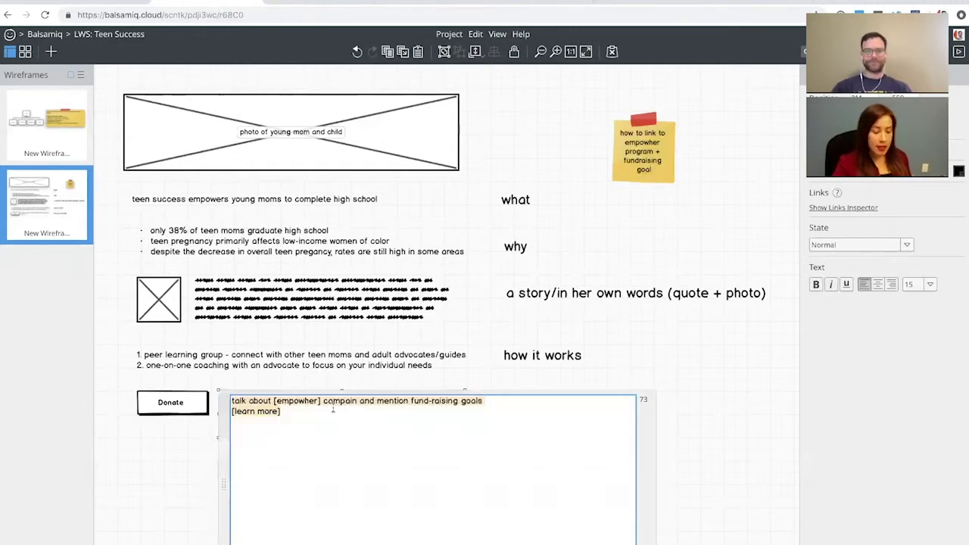
double_click(308, 388)
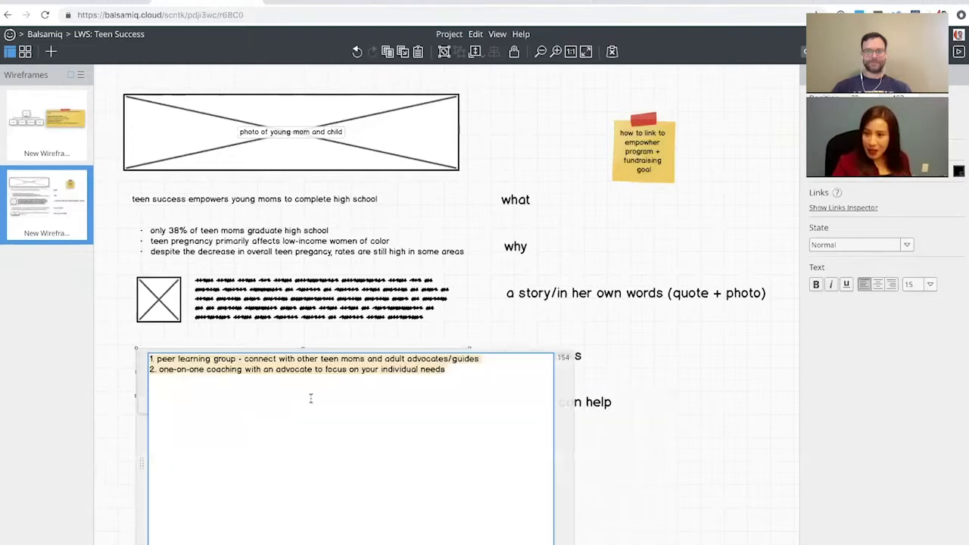
click(603, 450)
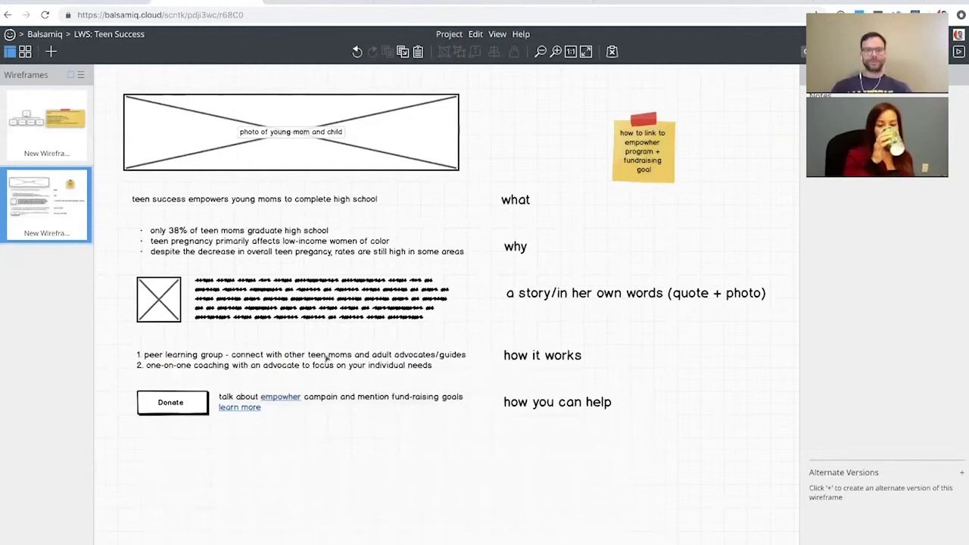
Switch to the Teen Success website and skim the EmpowHer campaign page from its banner to the "We know what works" section.
key(ctrl+Tab)
key(ctrl+Tab)
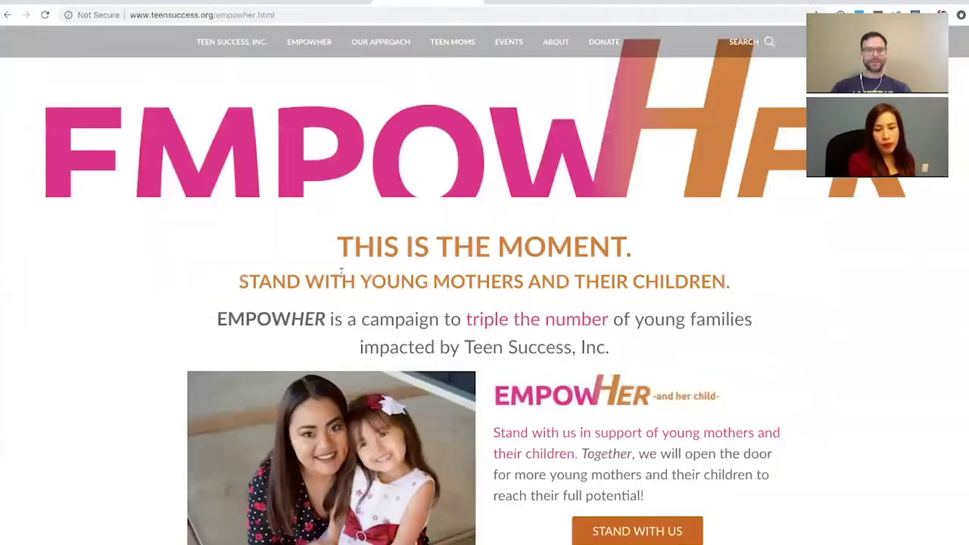
scroll(407, 211, down, 6)
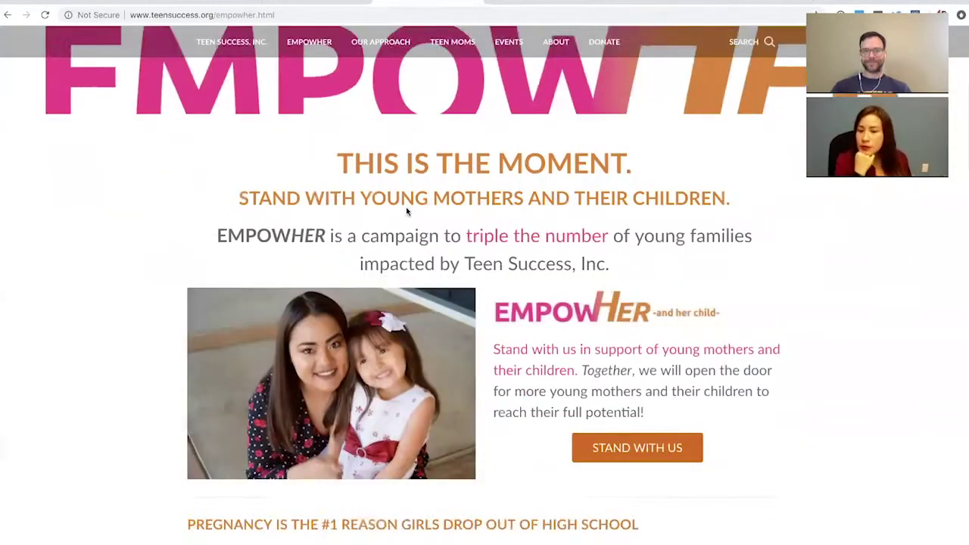
scroll(407, 212, up, 6)
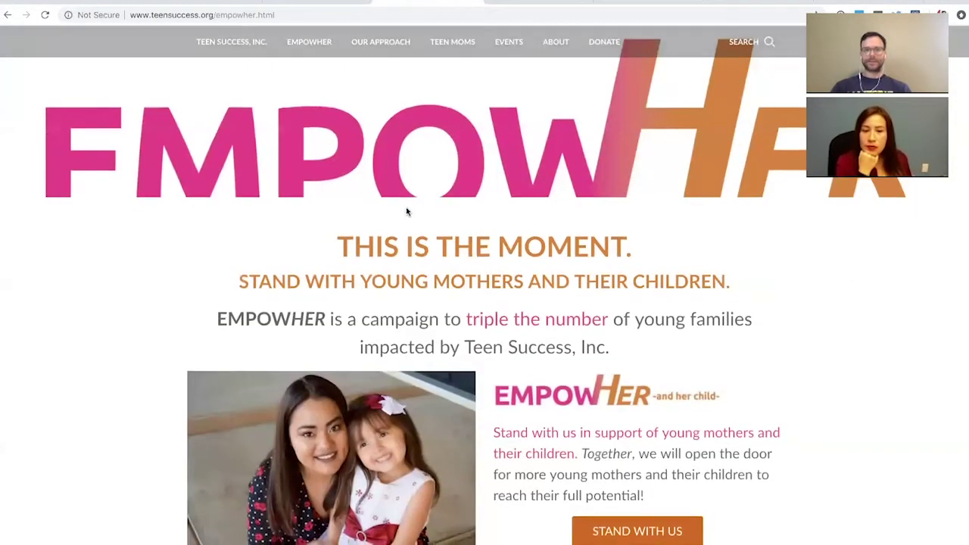
scroll(406, 207, down, 6)
scroll(405, 207, down, 5)
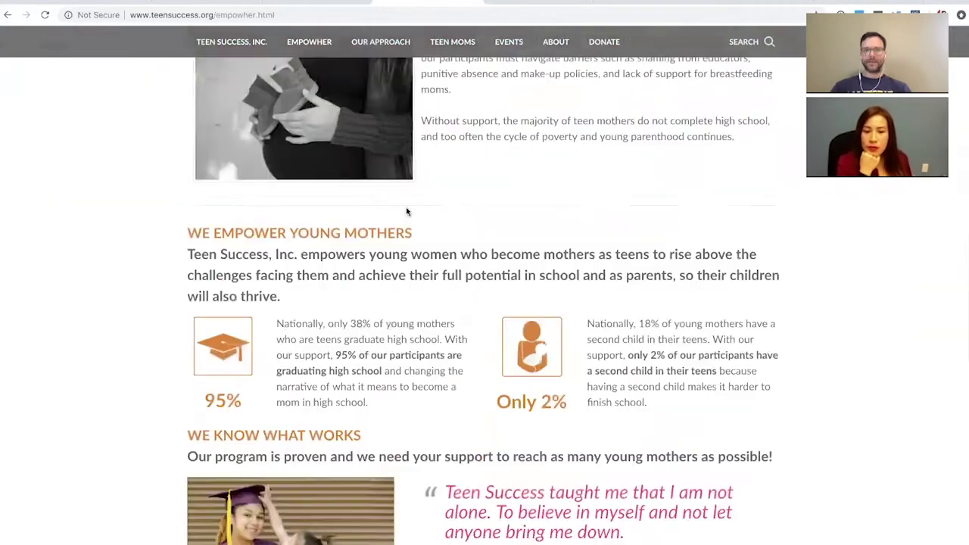
scroll(406, 208, down, 2)
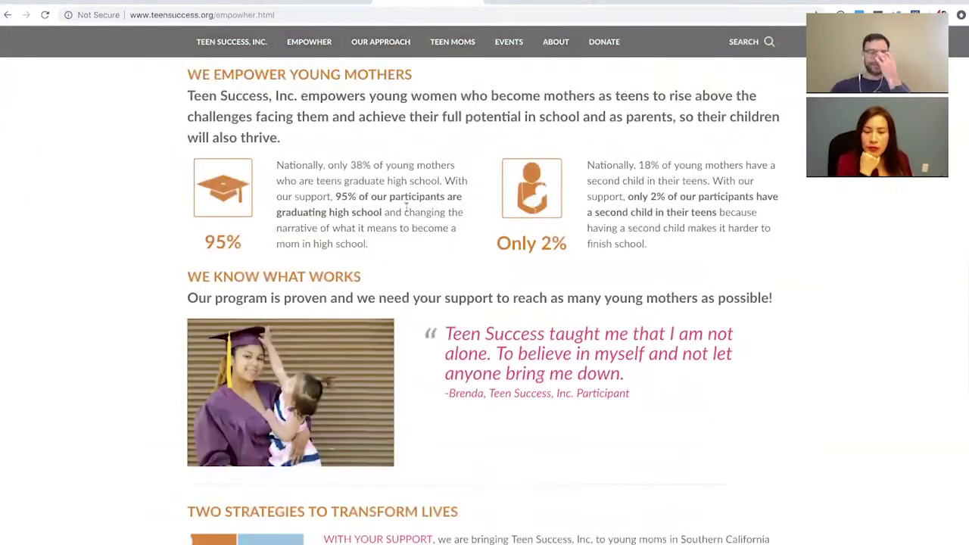
scroll(407, 208, up, 14)
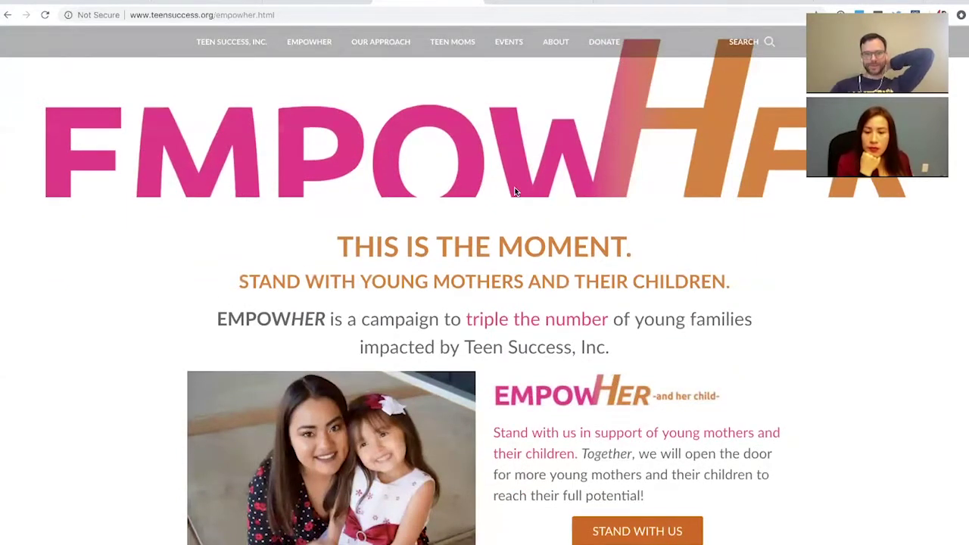
Examine the EmpowHer campaign introduction, its "Stand with us" call and the "Did you know?" facts on teen pregnancy.
scroll(514, 187, down, 1)
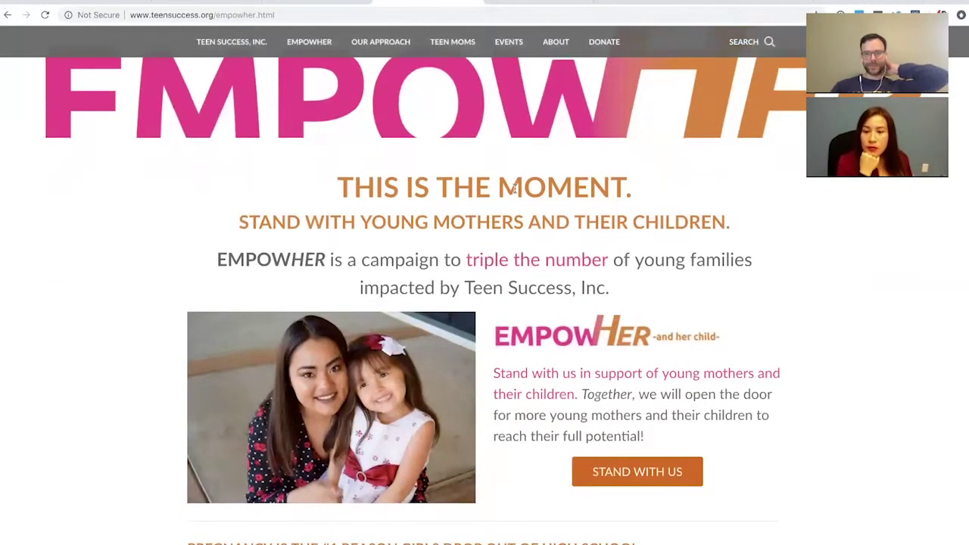
scroll(514, 189, down, 1)
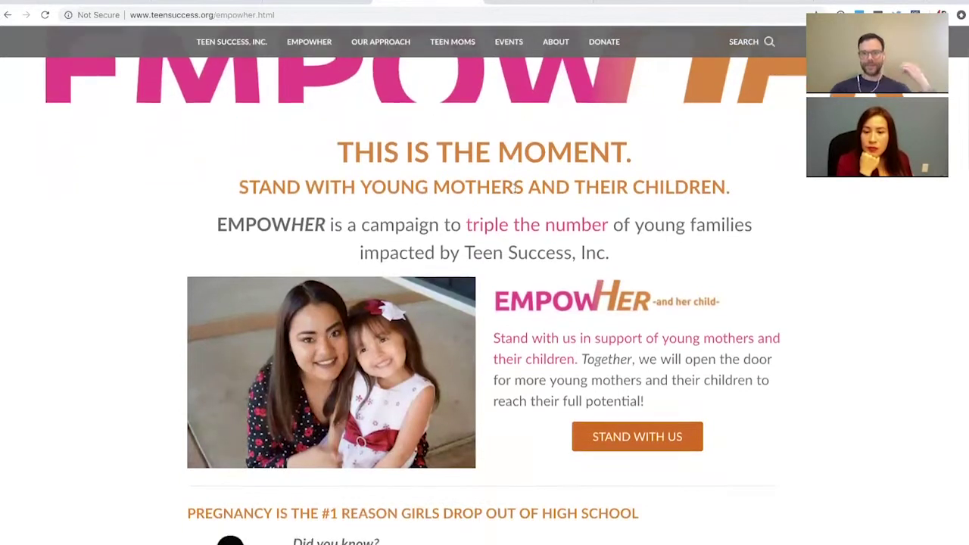
scroll(515, 191, down, 3)
scroll(515, 191, down, 3)
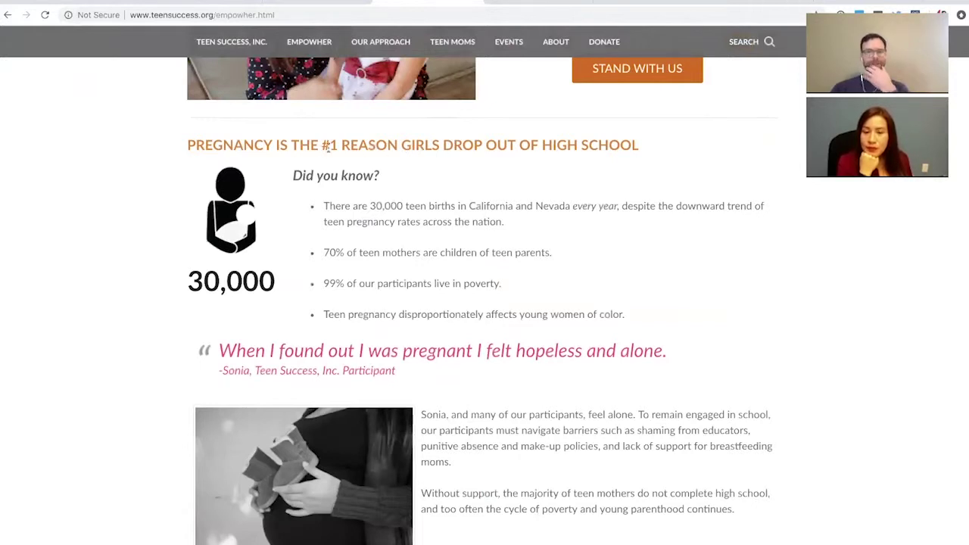
scroll(424, 139, up, 2)
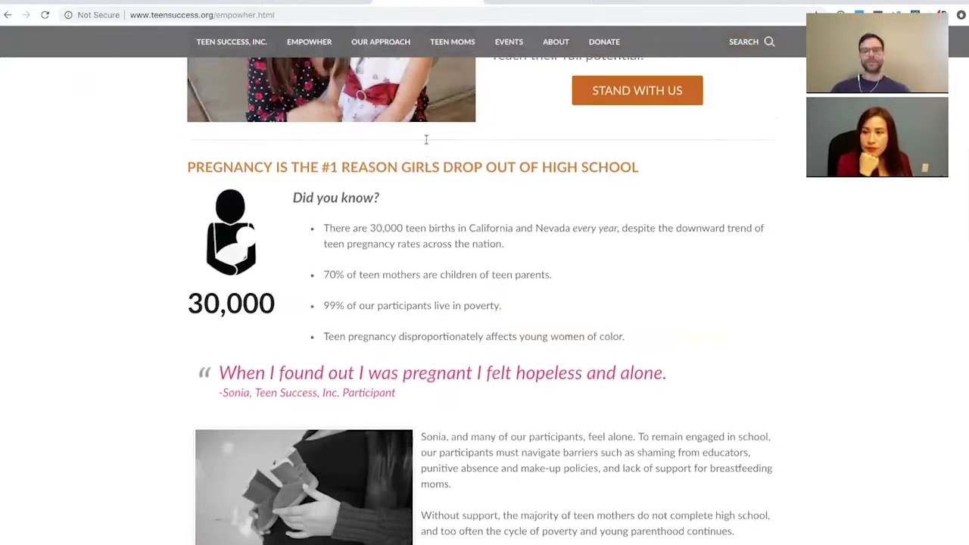
scroll(424, 139, down, 2)
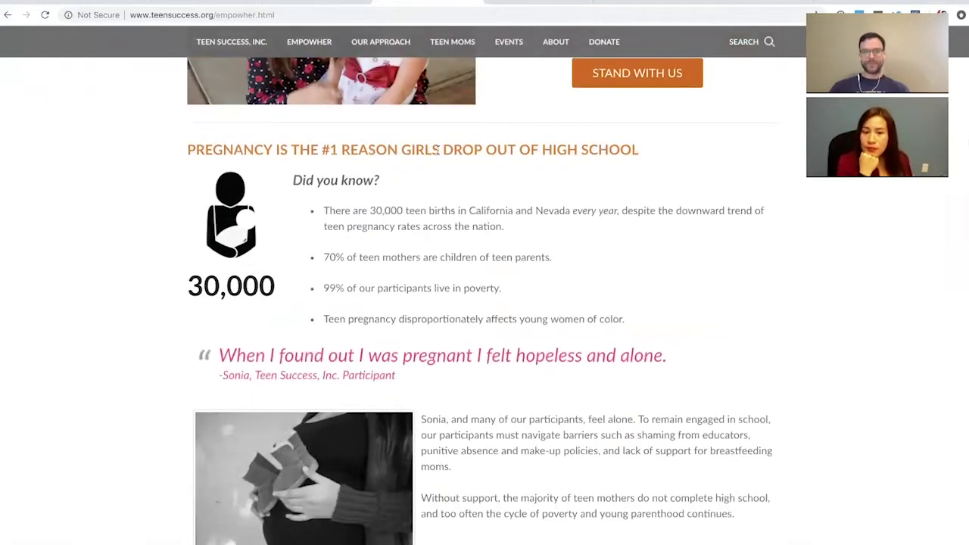
scroll(437, 149, up, 2)
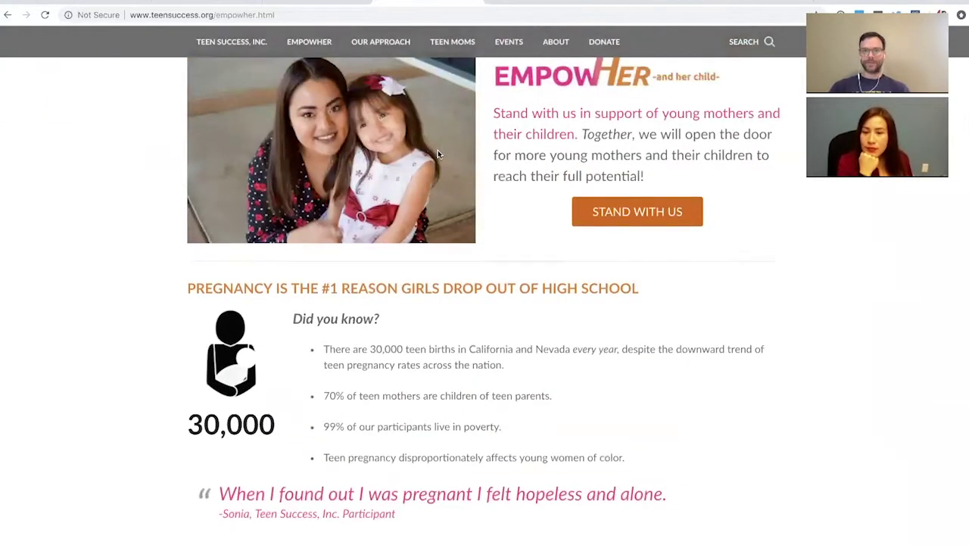
scroll(438, 155, up, 2)
scroll(438, 150, down, 1)
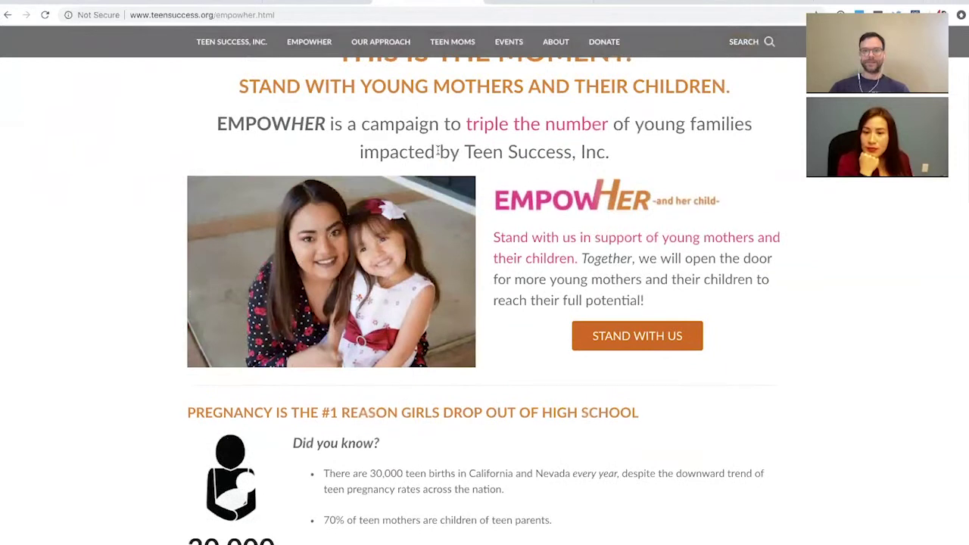
scroll(438, 150, down, 1)
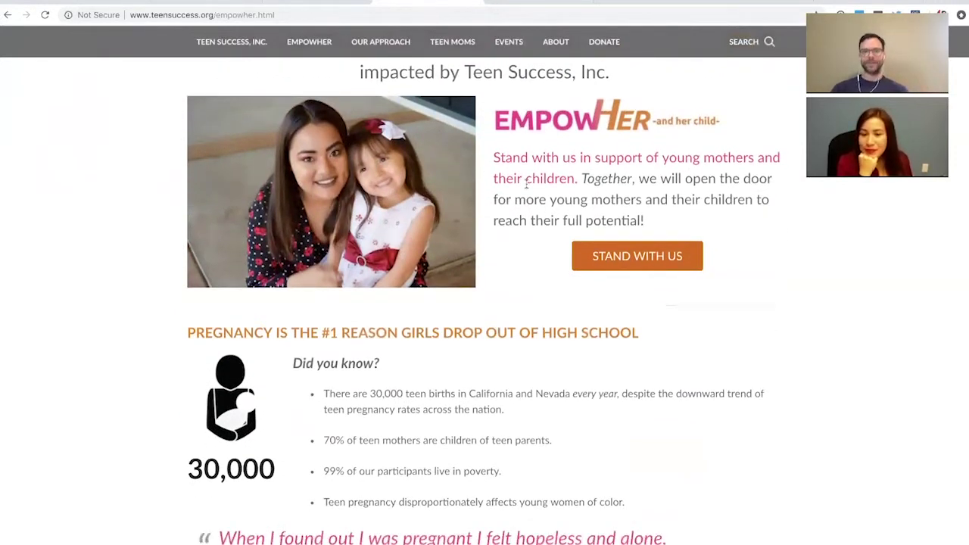
Review the EmpowHer page from the pregnancy facts through the program outcomes and strategies to the closing "Stand with us" call.
scroll(411, 150, down, 3)
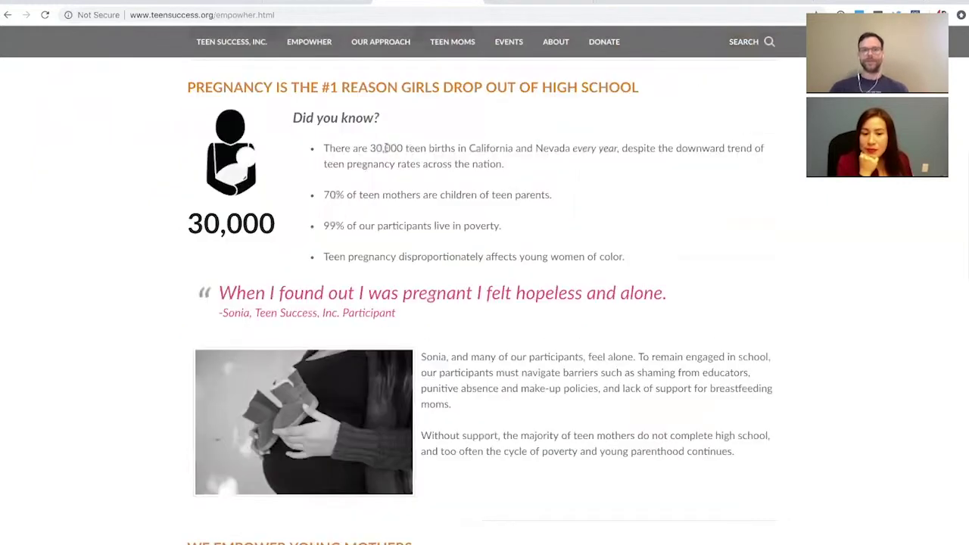
scroll(492, 129, down, 1)
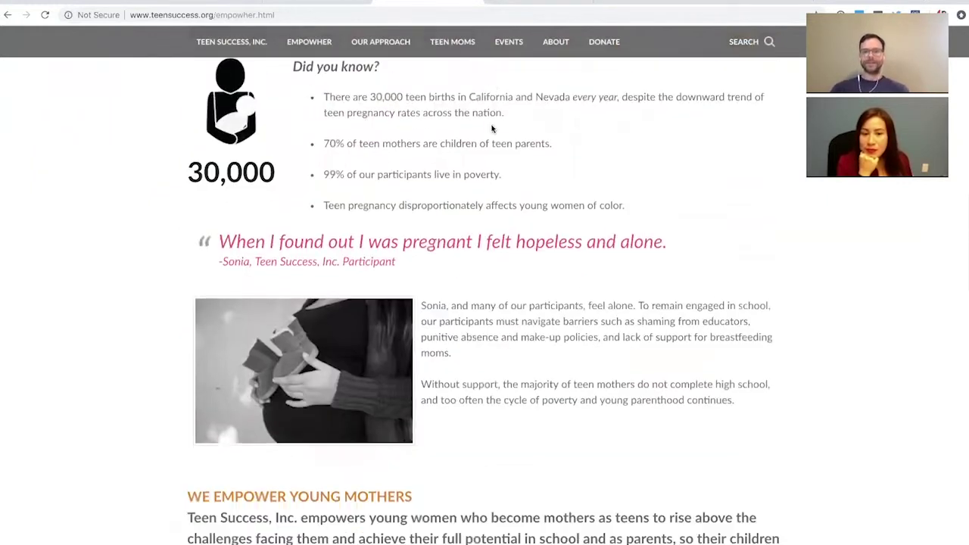
scroll(493, 129, down, 5)
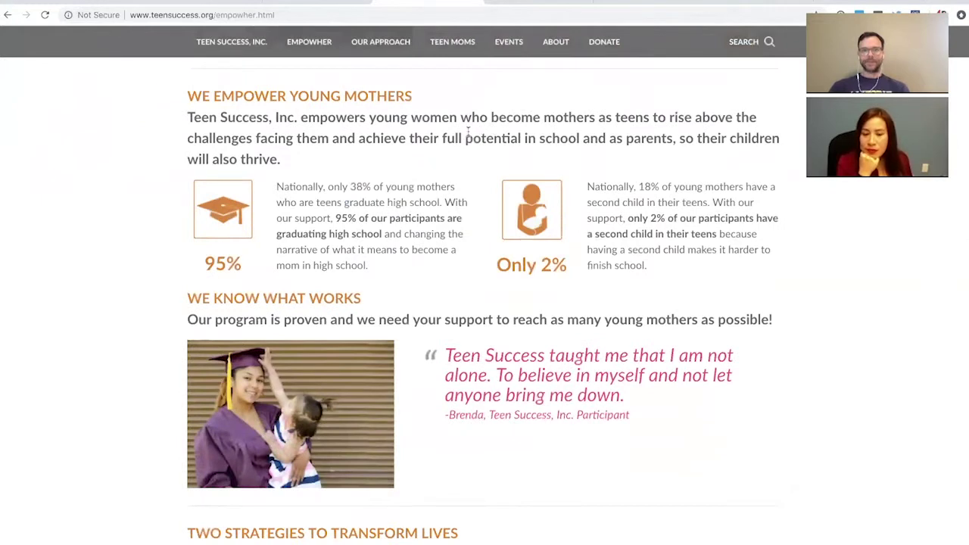
scroll(467, 130, down, 2)
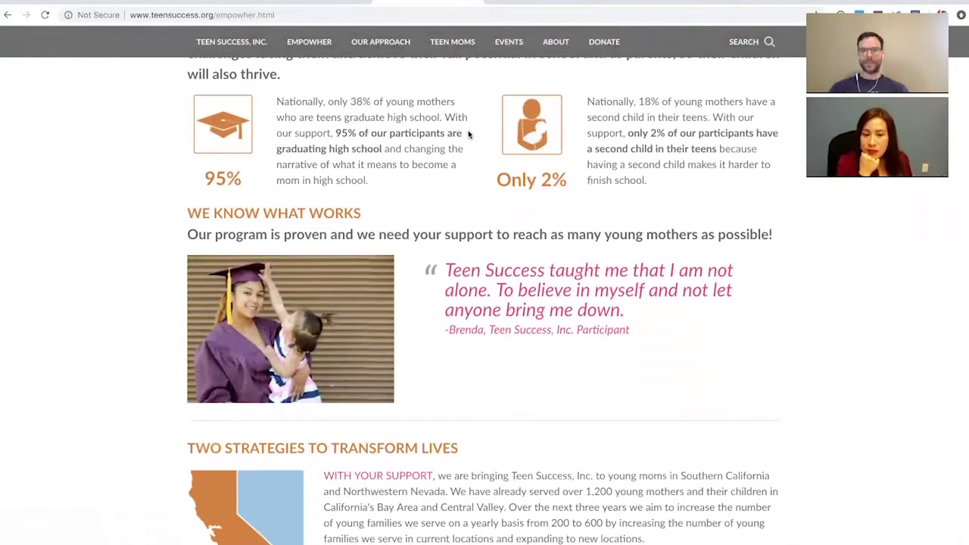
scroll(468, 134, down, 5)
scroll(468, 134, down, 3)
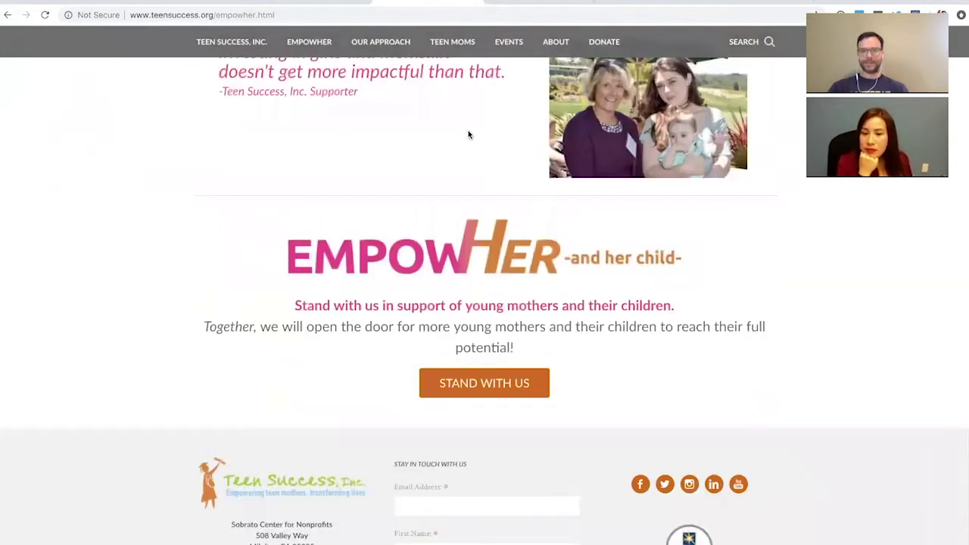
scroll(468, 134, up, 15)
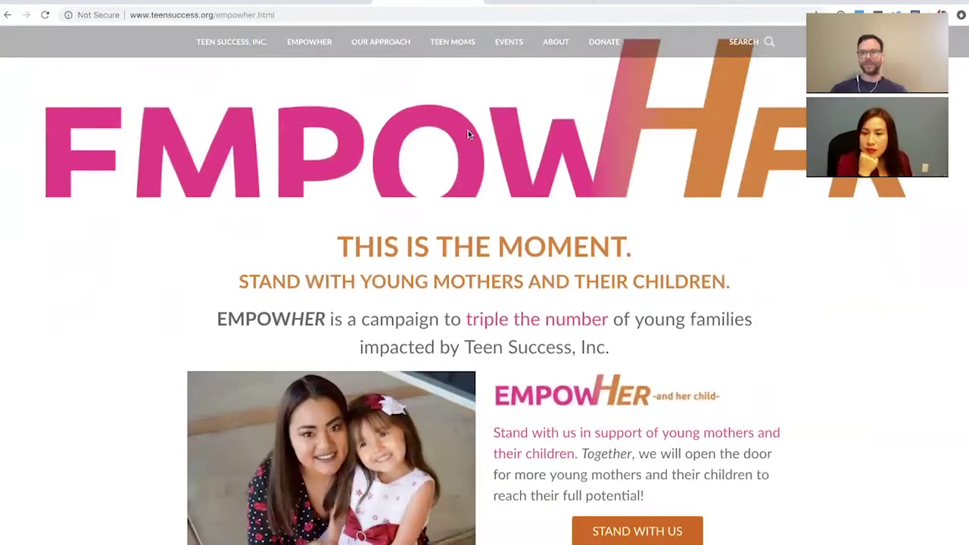
scroll(468, 134, down, 5)
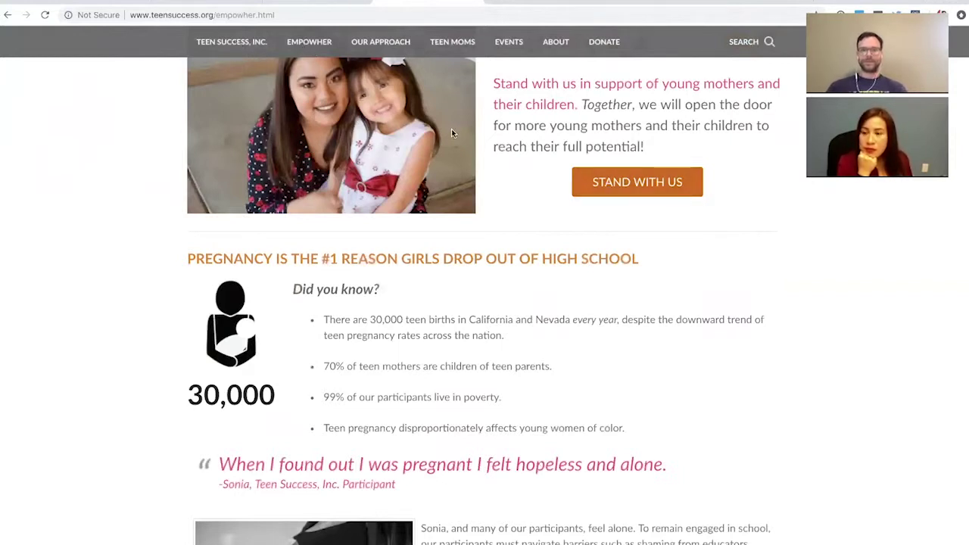
Open the Teen Success home page and compare it with the home page wireframe in Balsamiq.
click(244, 48)
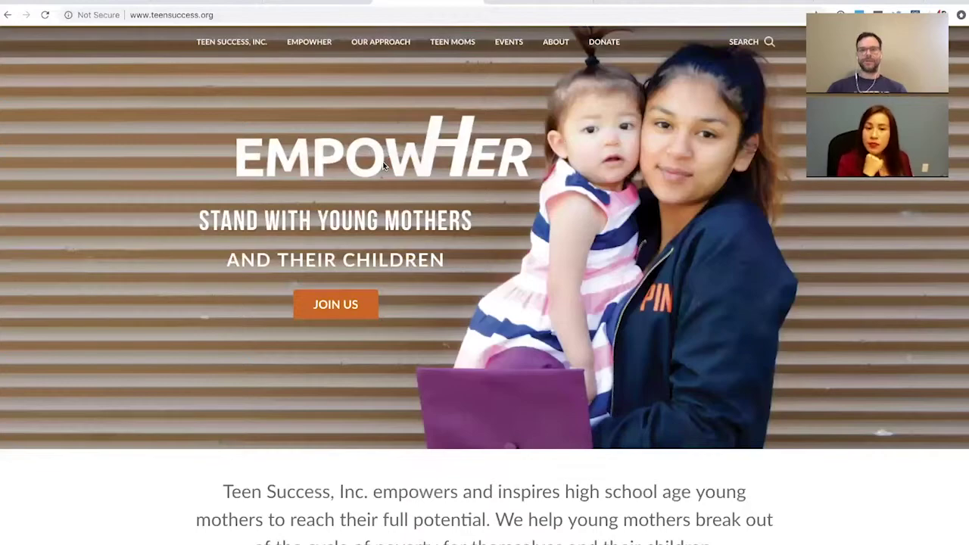
key(ctrl+Tab)
key(ctrl+Tab)
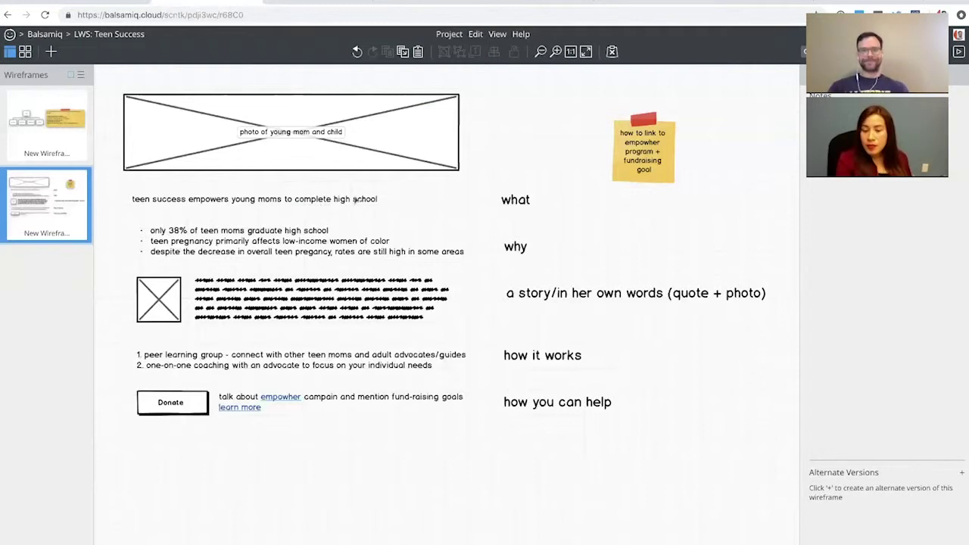
key(ctrl+Tab)
key(ctrl+Tab)
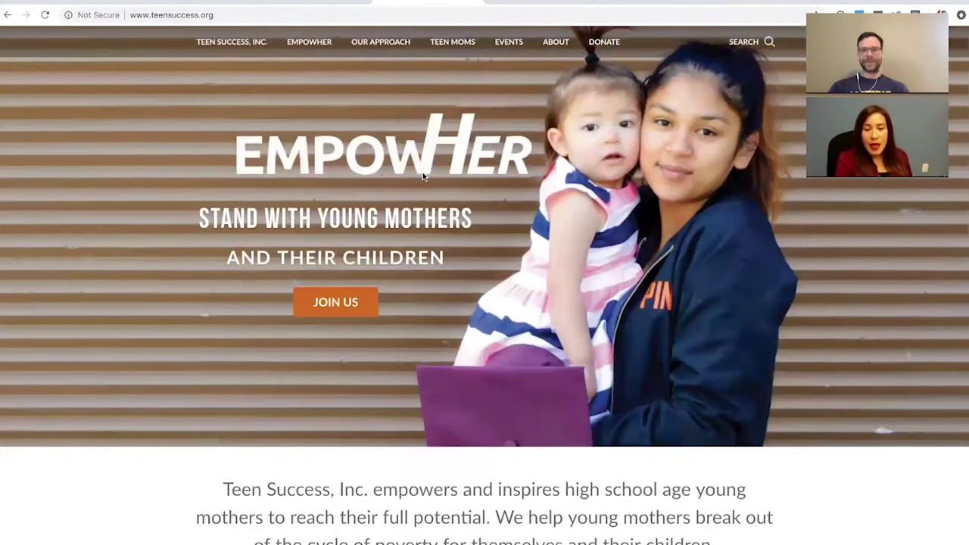
Reopen the EmpowHer page from the Teen Success home page and skim its content.
scroll(422, 174, down, 2)
scroll(408, 113, up, 2)
mouse_move(402, 44)
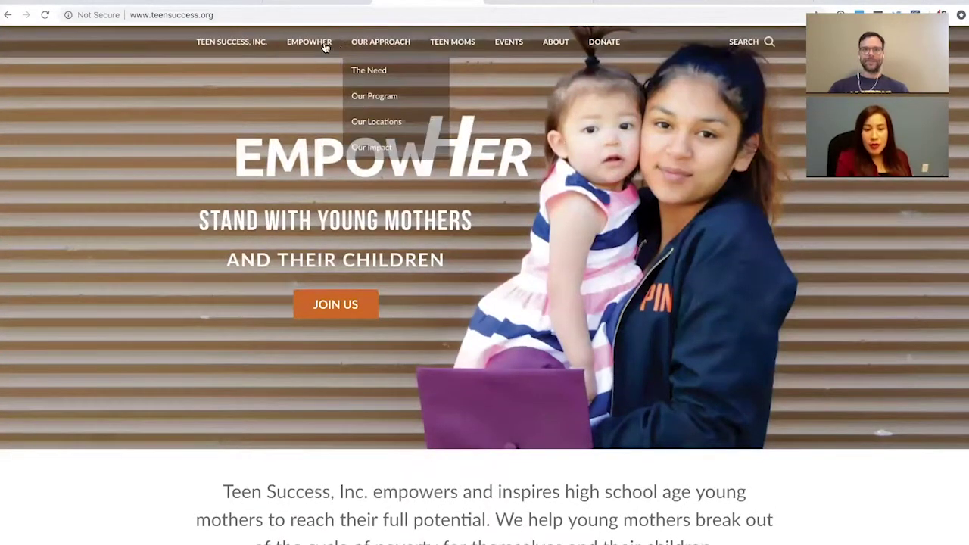
click(324, 44)
scroll(458, 155, down, 15)
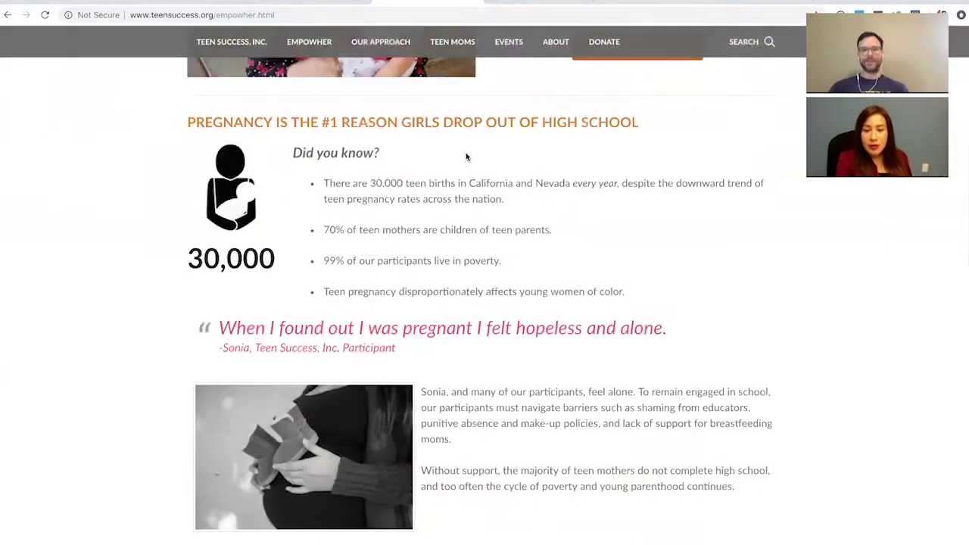
scroll(466, 152, down, 5)
scroll(466, 152, up, 15)
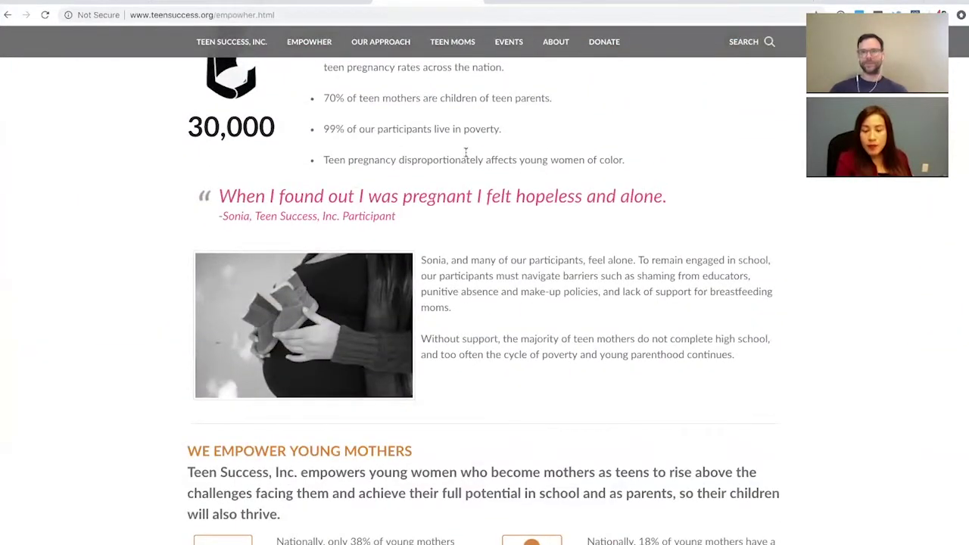
scroll(466, 152, up, 8)
Examine how the EmpowHer page orders its campaign call, dropout facts, participant quotes and "We empower young mothers" statistics.
scroll(465, 152, down, 3)
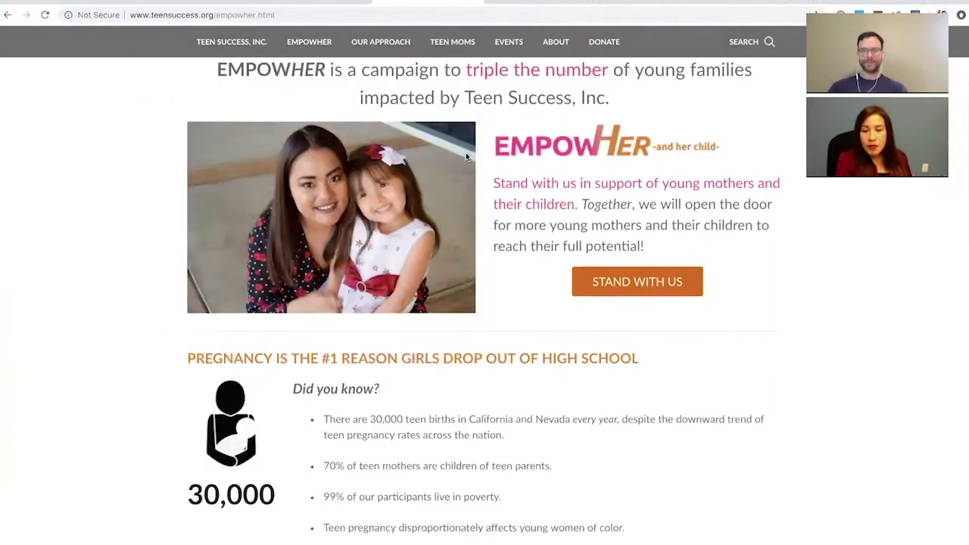
scroll(465, 156, down, 3)
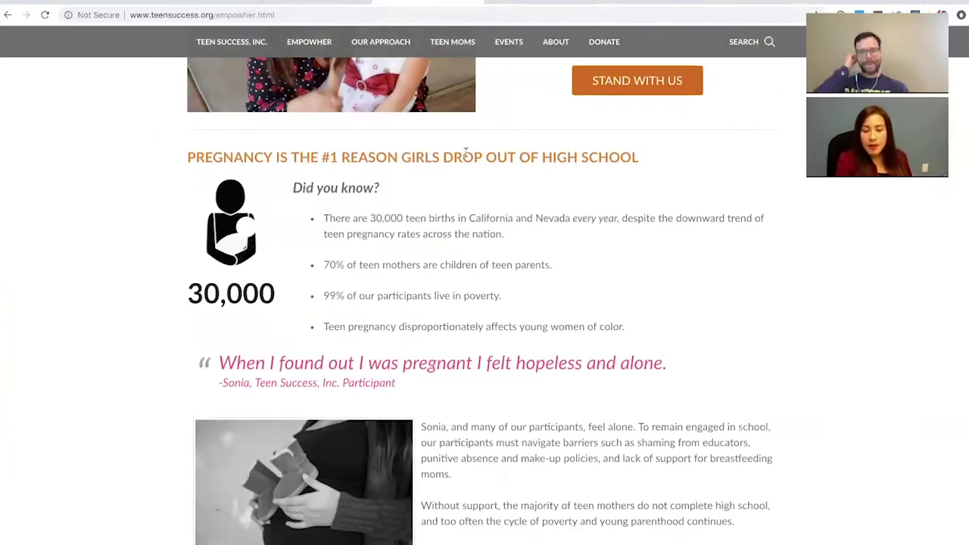
scroll(465, 152, down, 2)
scroll(465, 152, down, 3)
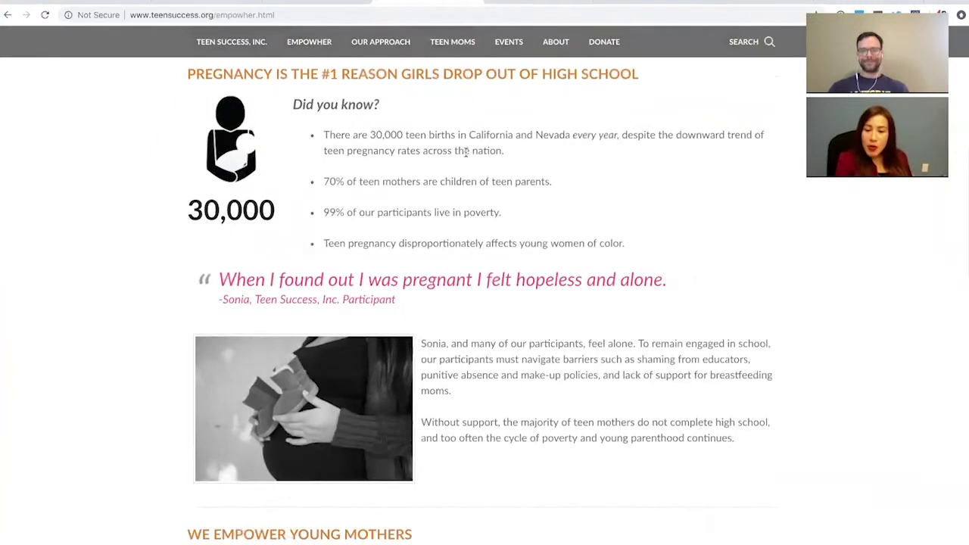
scroll(467, 151, down, 1)
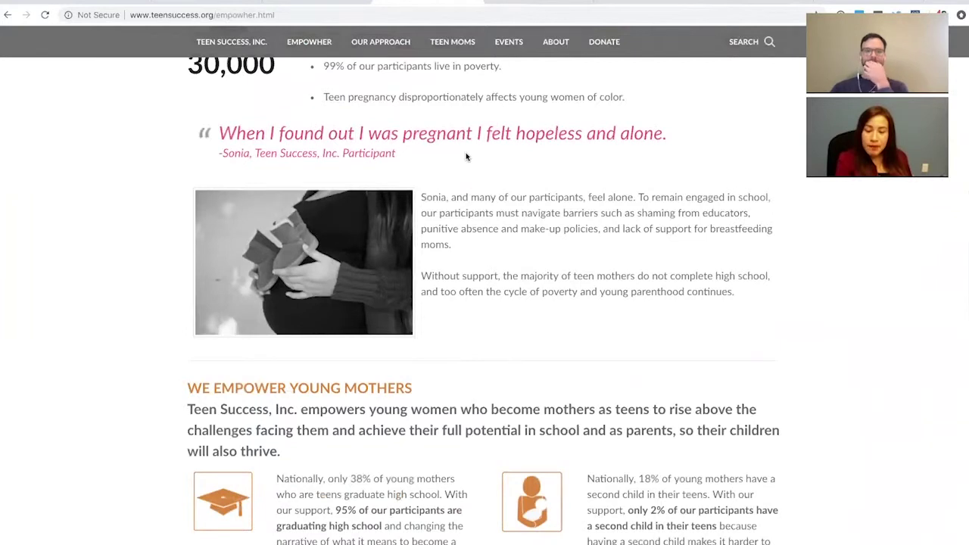
scroll(465, 156, down, 3)
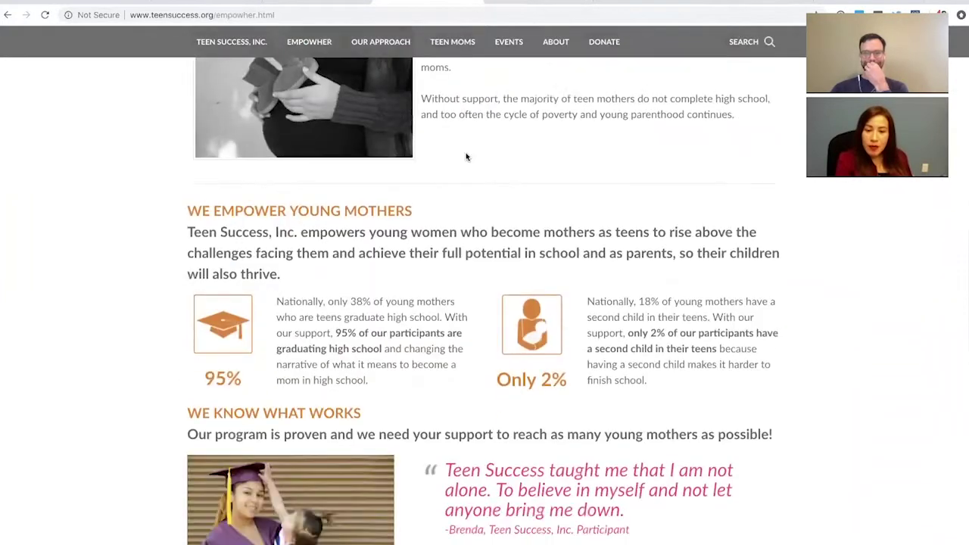
scroll(466, 156, down, 1)
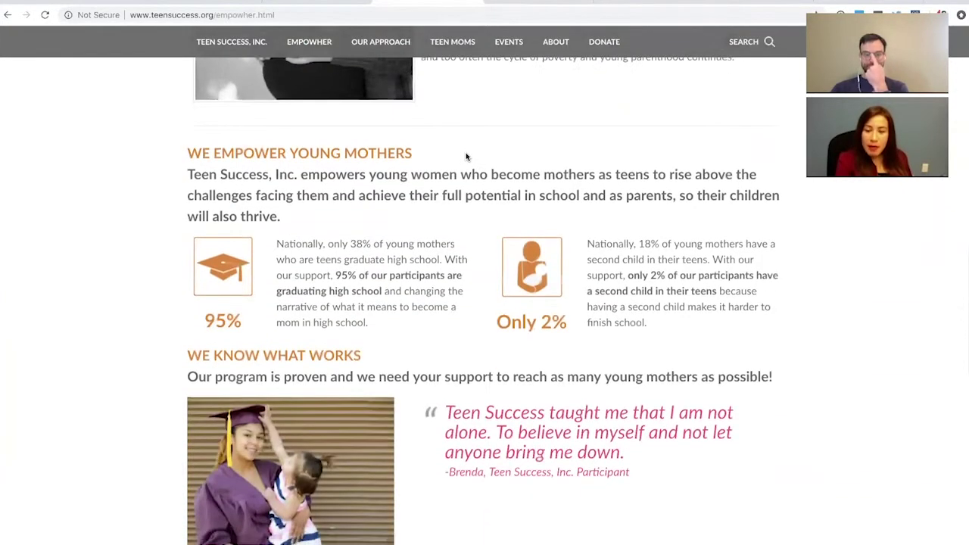
scroll(466, 157, down, 3)
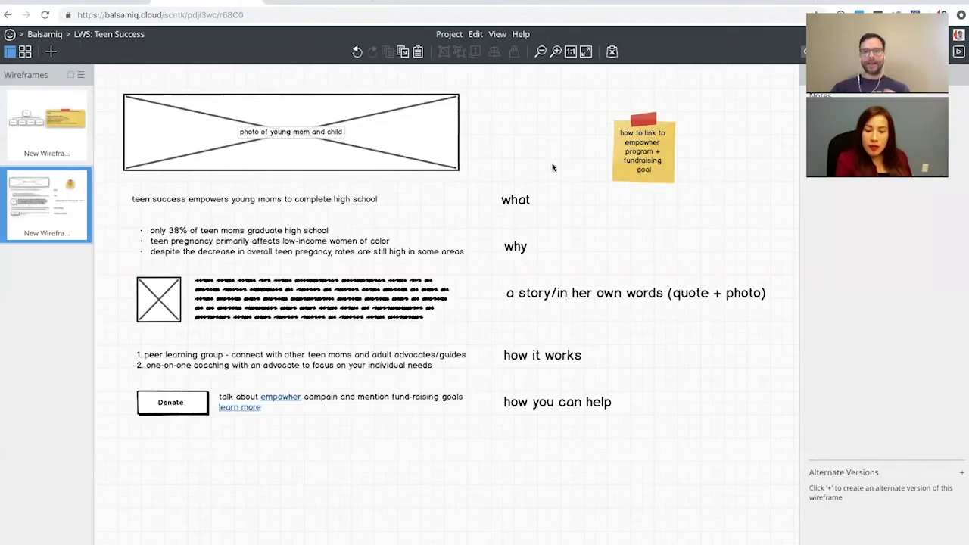
Return to the Balsamiq home page wireframe and turn the sticky note's existing question into a bulleted item.
click(203, 2)
double_click(636, 165)
click(625, 121)
text(*)
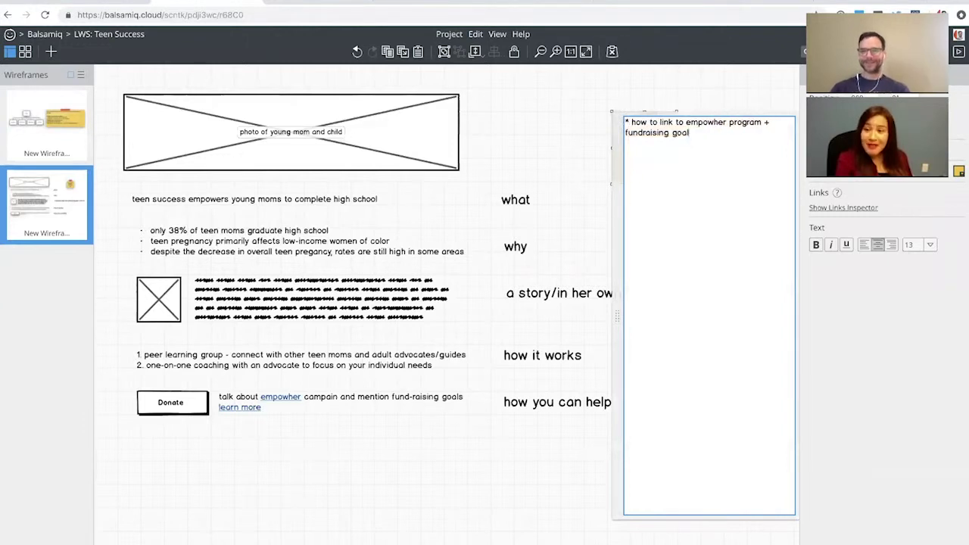
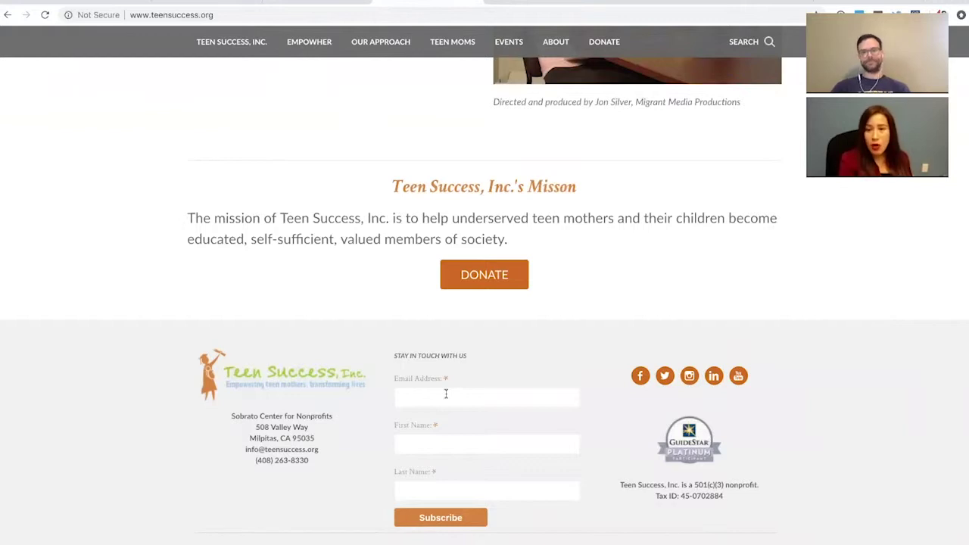
Switch back to the Balsamiq wireframe and move the divider line and footer placeholder down together to make room below the Donate row.
key(ctrl+Tab)
key(ctrl+Tab)
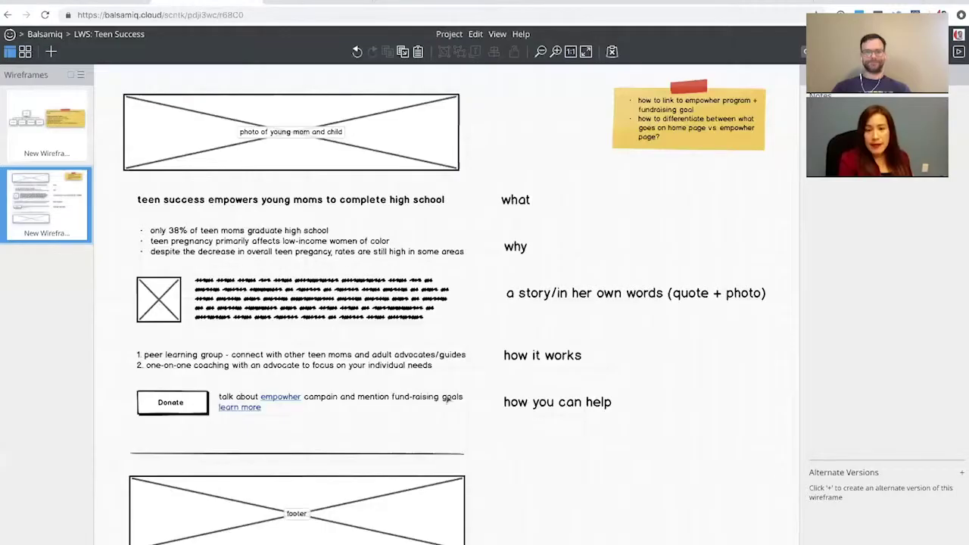
scroll(476, 399, down, 1)
drag(121, 347, 497, 493)
key(shift+Down)
key(shift+Down)
key(shift+Down)
key(shift+Down)
key(shift+Down)
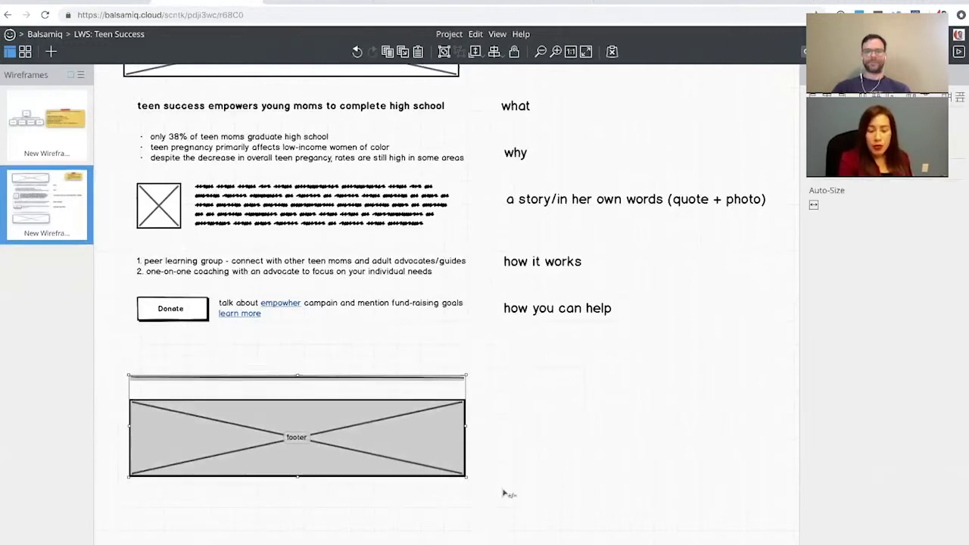
click(561, 321)
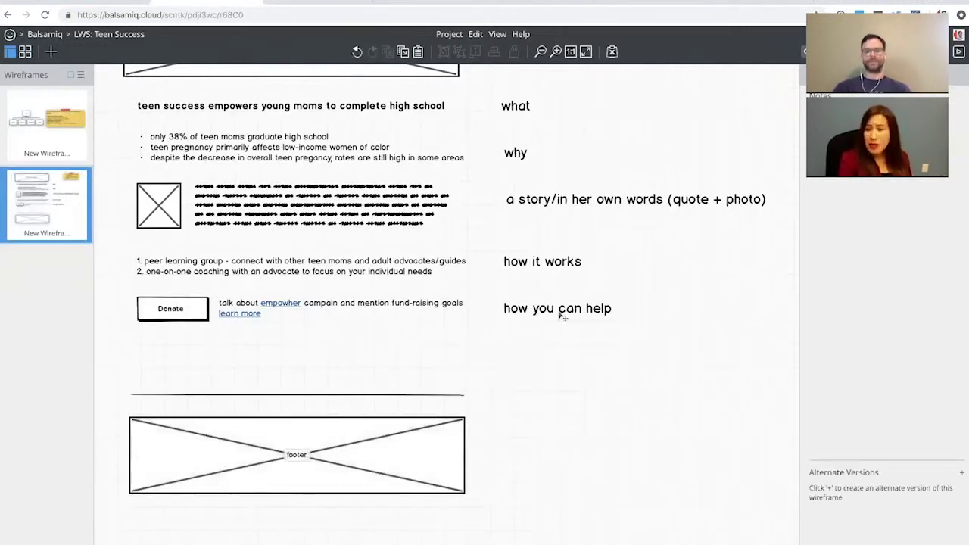
Duplicate the "how you can help" annotation below itself, reword the copy as "newsletter CTA", and space it evenly in the column.
click(562, 315)
drag(560, 318, 555, 359)
double_click(553, 353)
text(new)
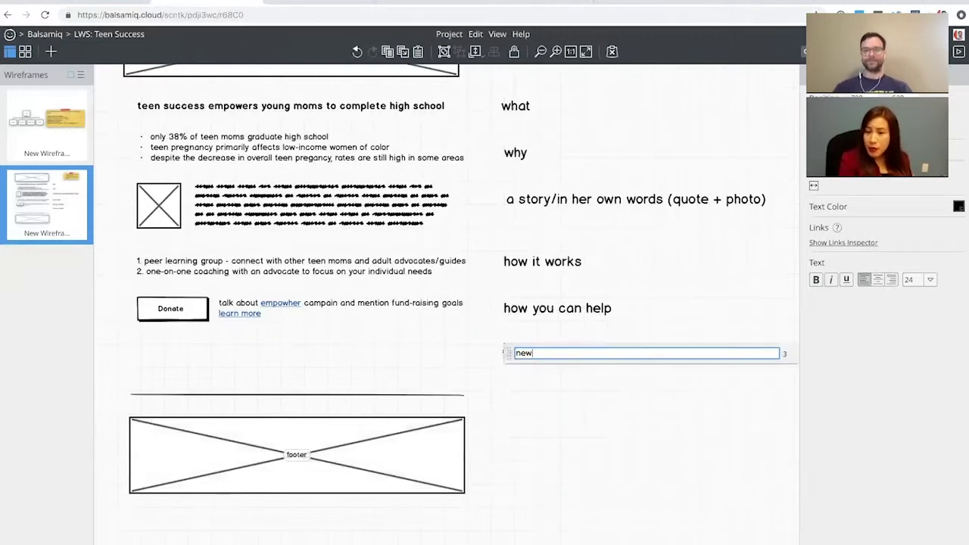
text(sletter CTA)
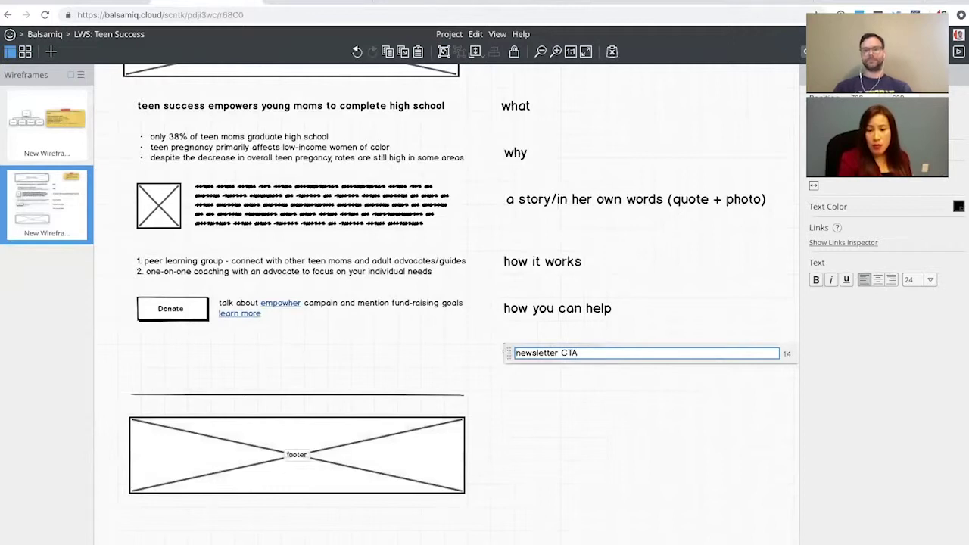
key(Return)
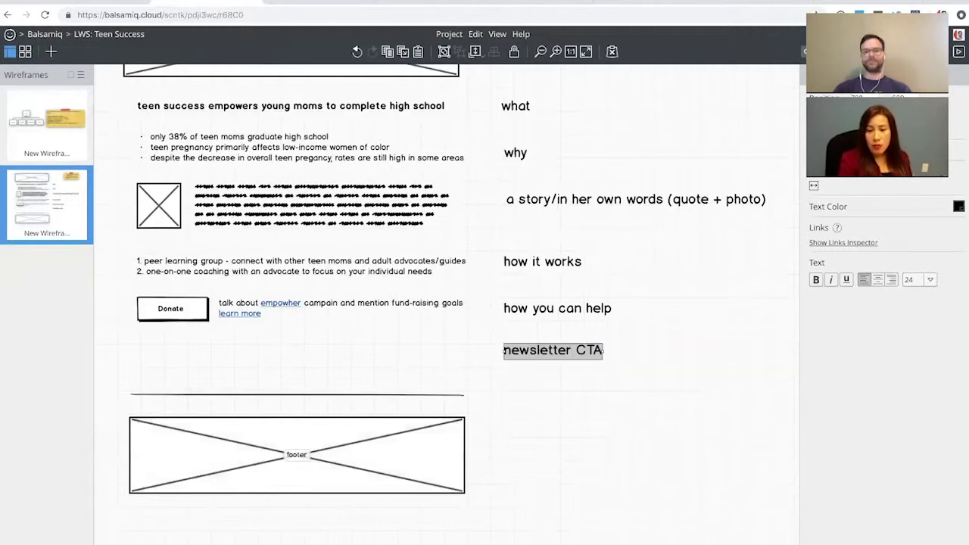
click(578, 375)
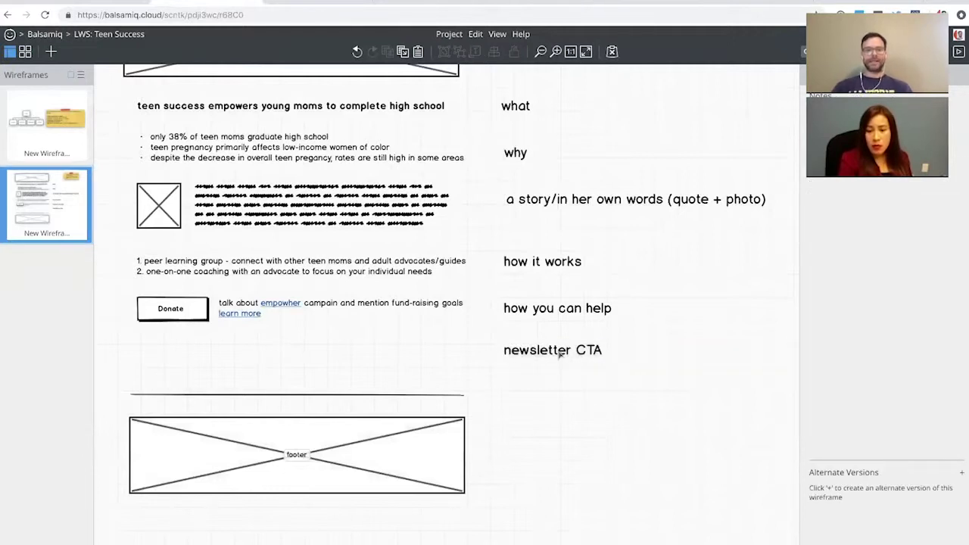
drag(561, 353, 563, 359)
click(639, 357)
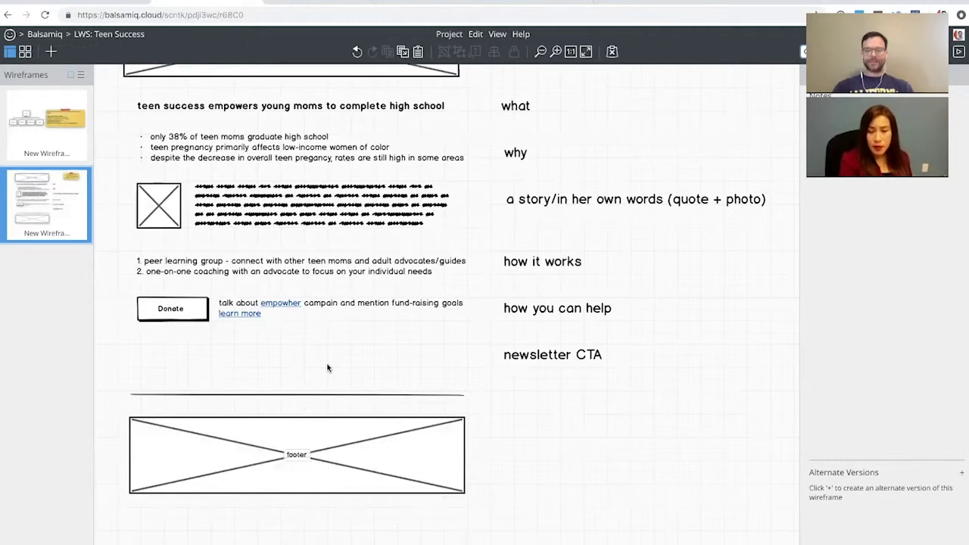
Add an empty text input below the Donate button, aligned with its left edge, and widen it to about half the content width.
key(ctrl+v)
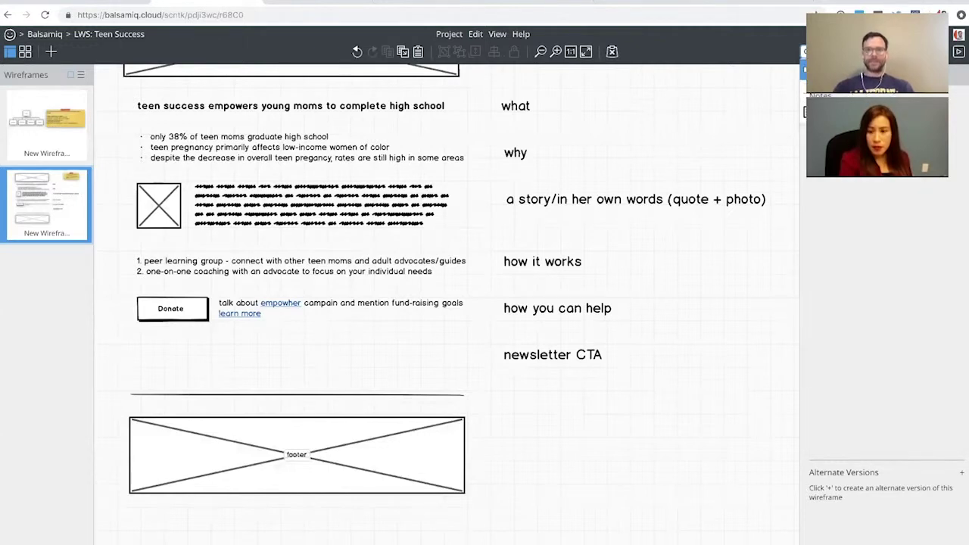
drag(148, 112, 162, 362)
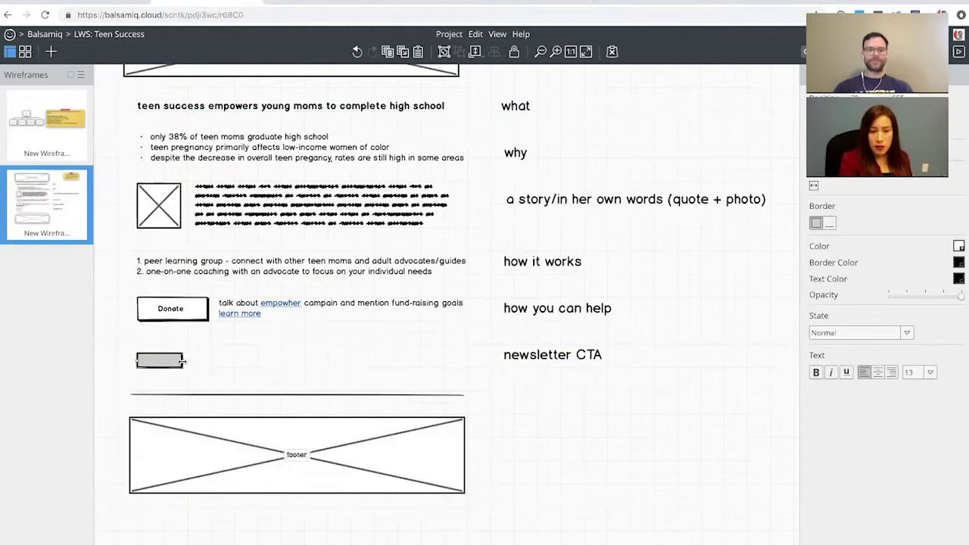
drag(183, 361, 300, 361)
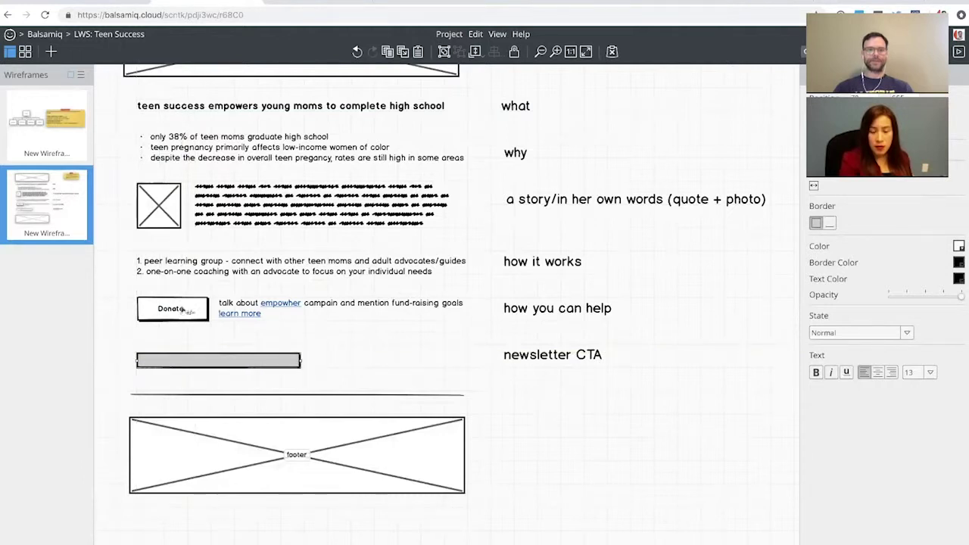
Add a "Sign Up" button at the right end of the newsletter row and move the text input closer to it.
click(182, 310)
key(ctrl+f)
text(button)
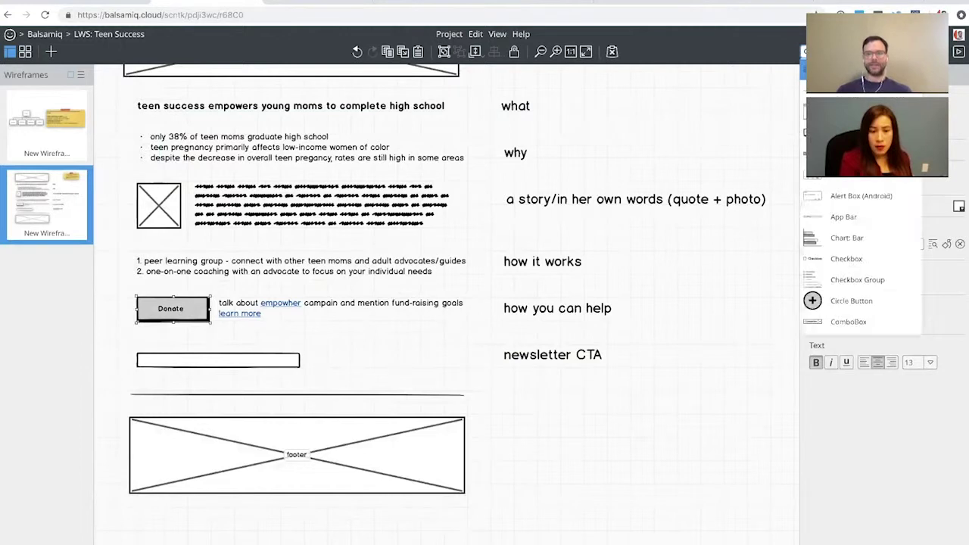
key(Return)
text(Sign Up)
key(Return)
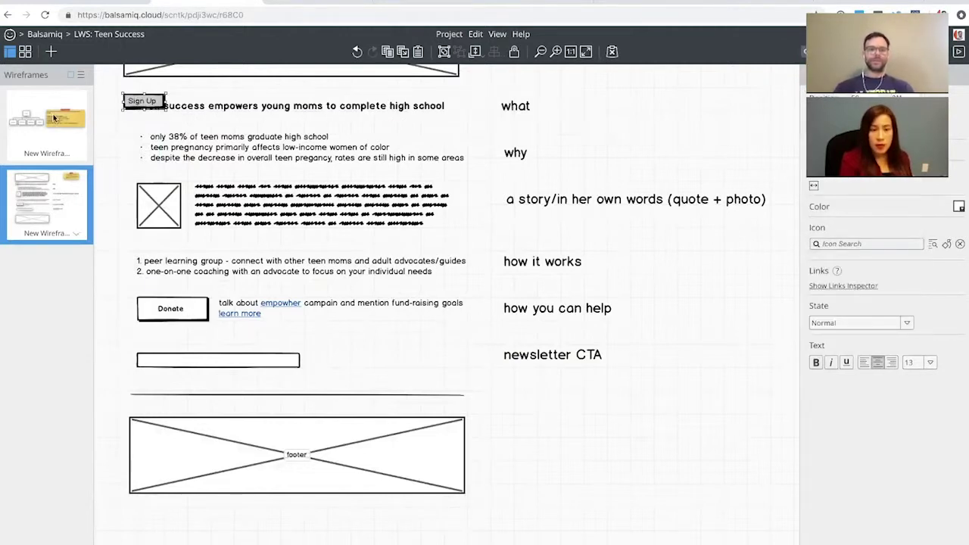
drag(146, 106, 449, 362)
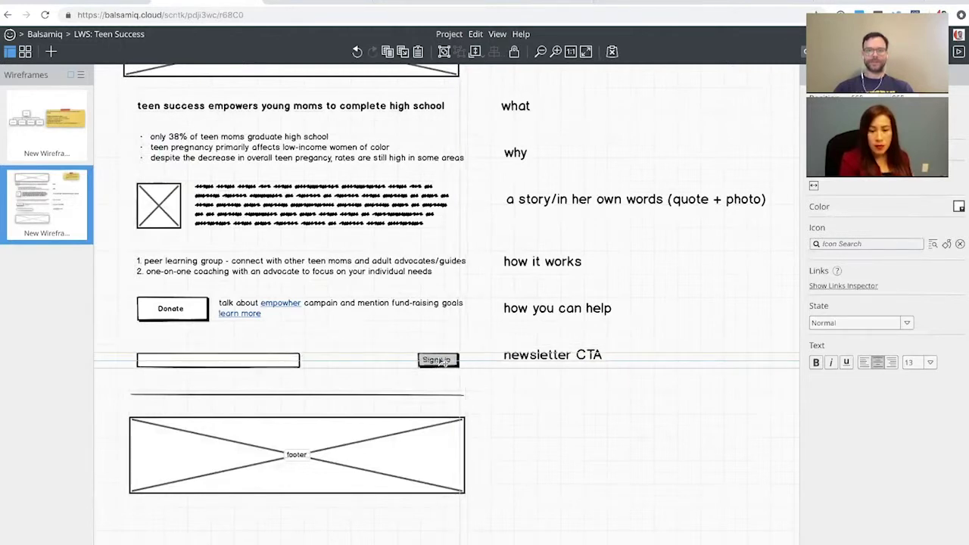
drag(273, 363, 368, 365)
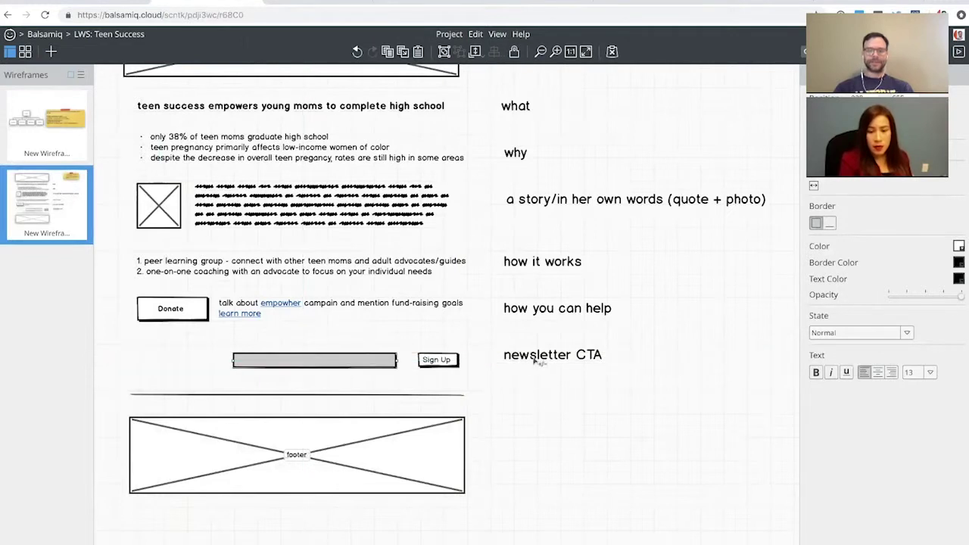
Copy the "newsletter CTA" text as a "newsletter" label, place it at the row's left end, and set the text input beside it.
click(535, 358)
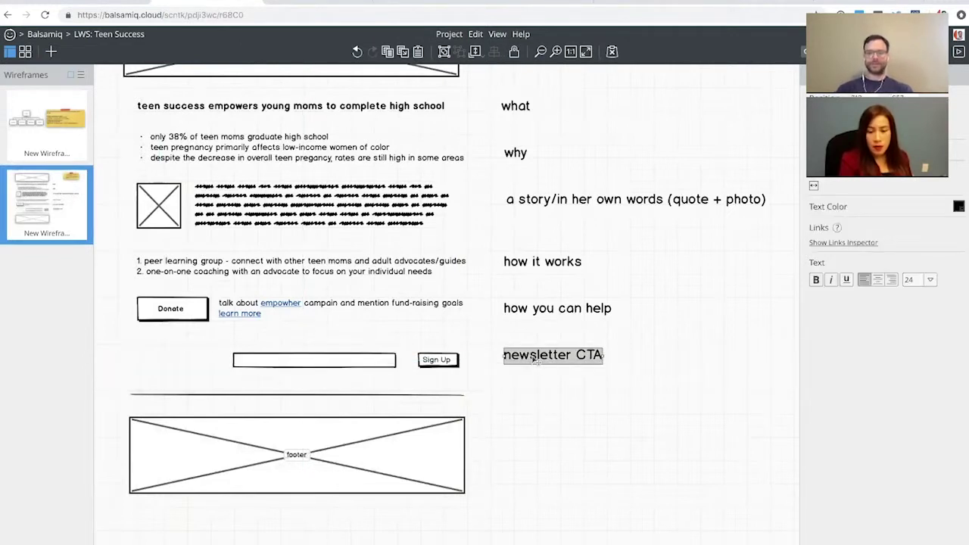
double_click(533, 359)
text(n)
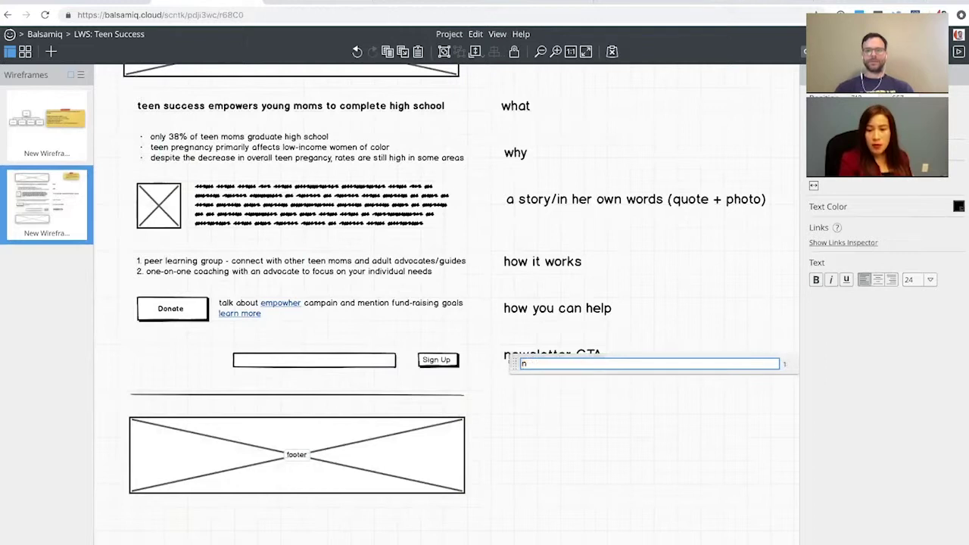
text(ewsletter)
key(Return)
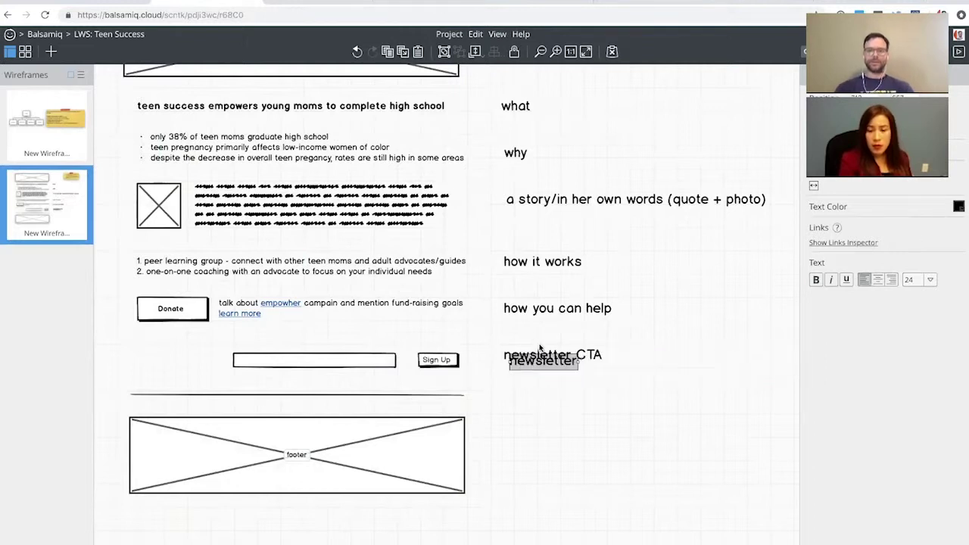
drag(359, 369, 174, 364)
drag(259, 363, 233, 365)
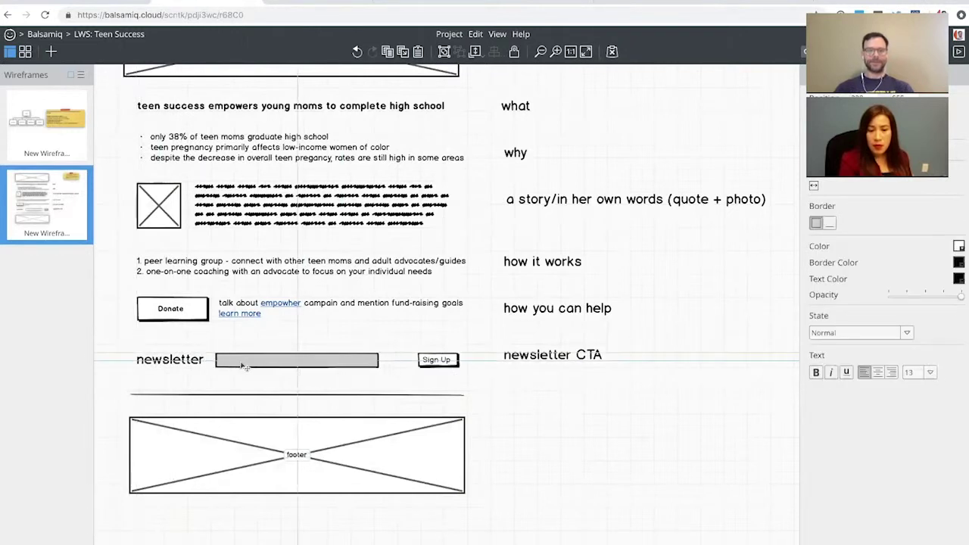
Give the newsletter text input the greyed placeholder "email address" and position it close to the Sign Up button.
double_click(375, 362)
text(-email address)
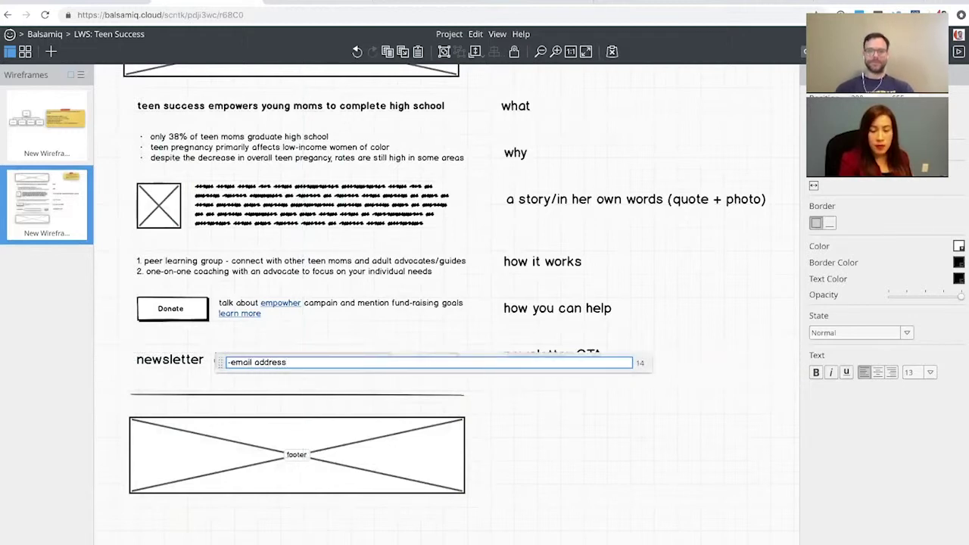
text(-)
key(Return)
drag(337, 362, 356, 362)
Reword the "newsletter" label as "sign up for our newsletter!", broken onto two lines before "our".
click(185, 365)
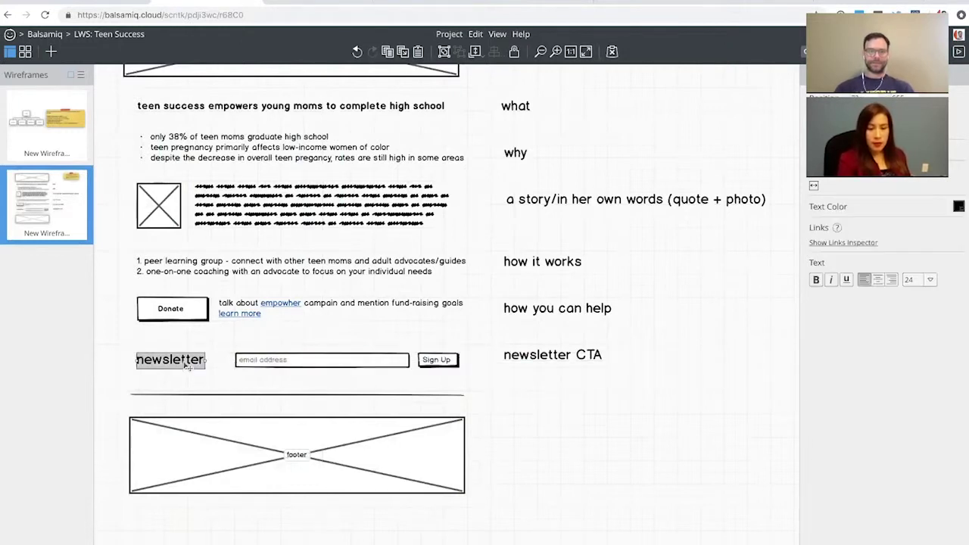
double_click(186, 365)
text(sign)
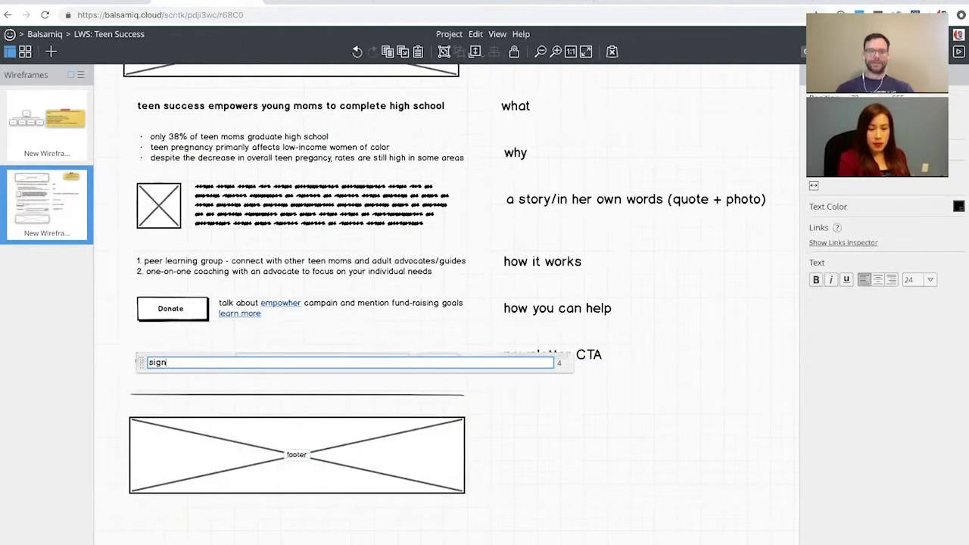
text(up for our newsletter!)
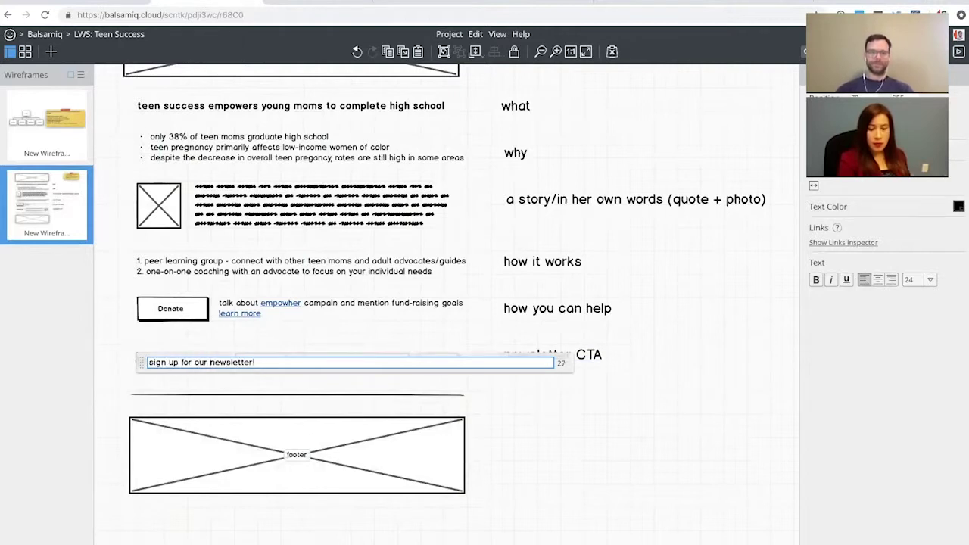
text(\n)
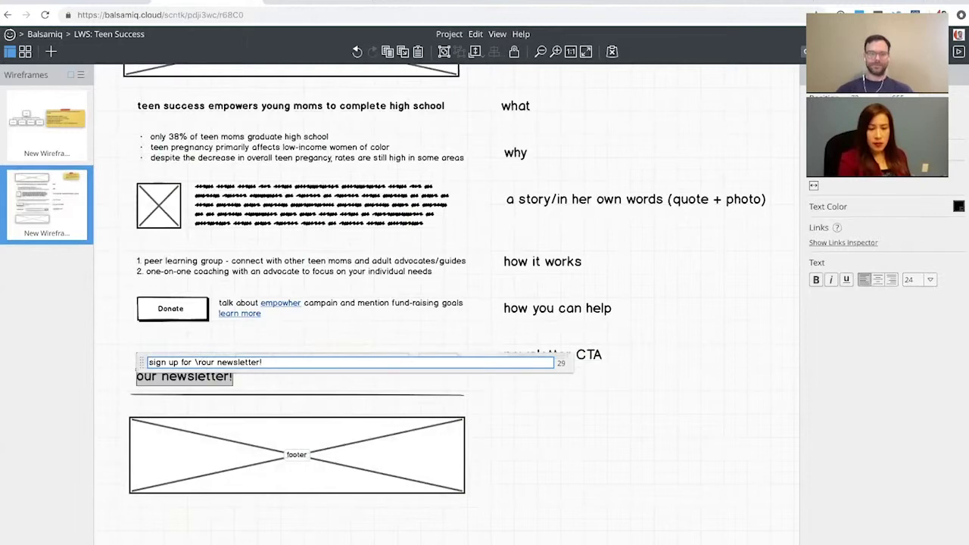
key(Return)
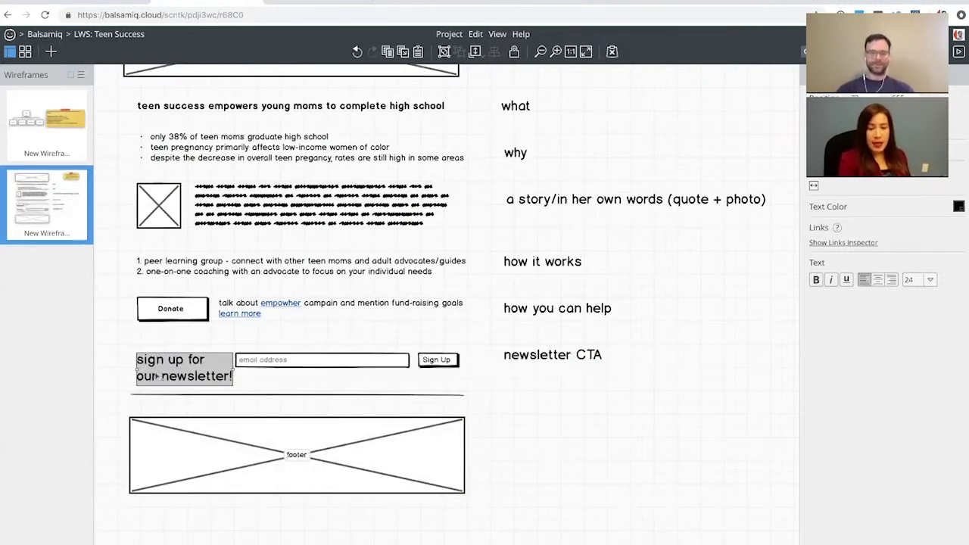
Reduce the newsletter label's text size to 18 and align it vertically with the email address field.
key(ctrl+shift+comma)
key(ctrl+shift+comma)
drag(165, 371, 166, 366)
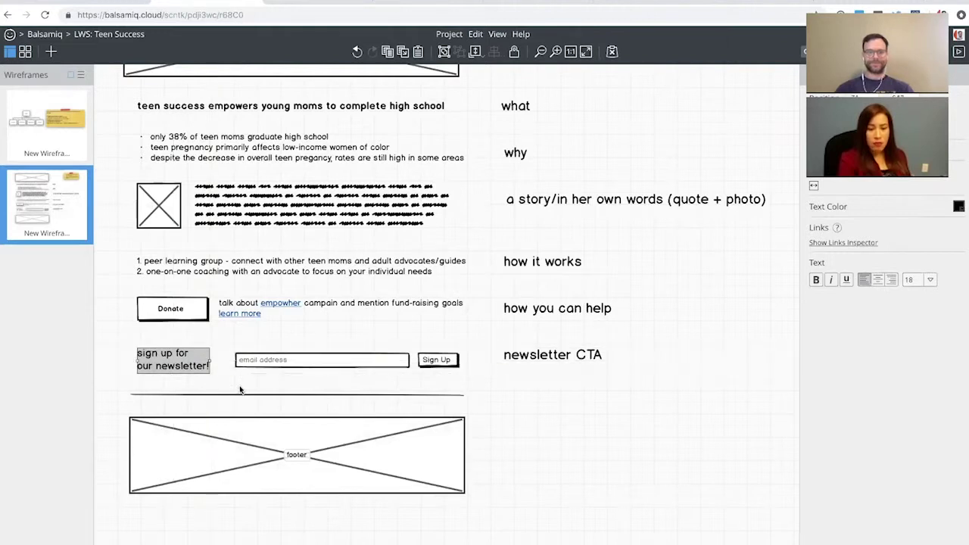
click(240, 390)
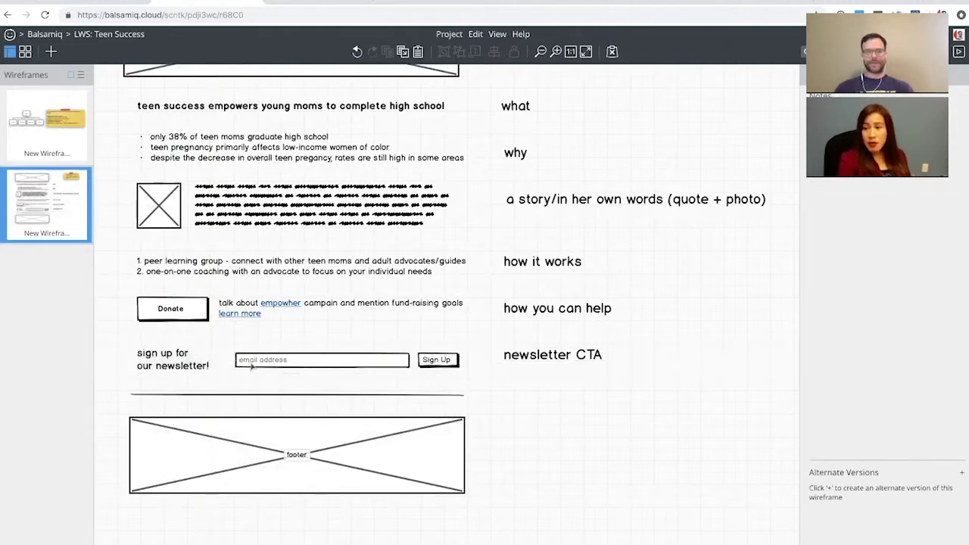
Capitalize the newsletter label to start with "Sign up" and stretch the email address field's left edge toward it.
double_click(180, 360)
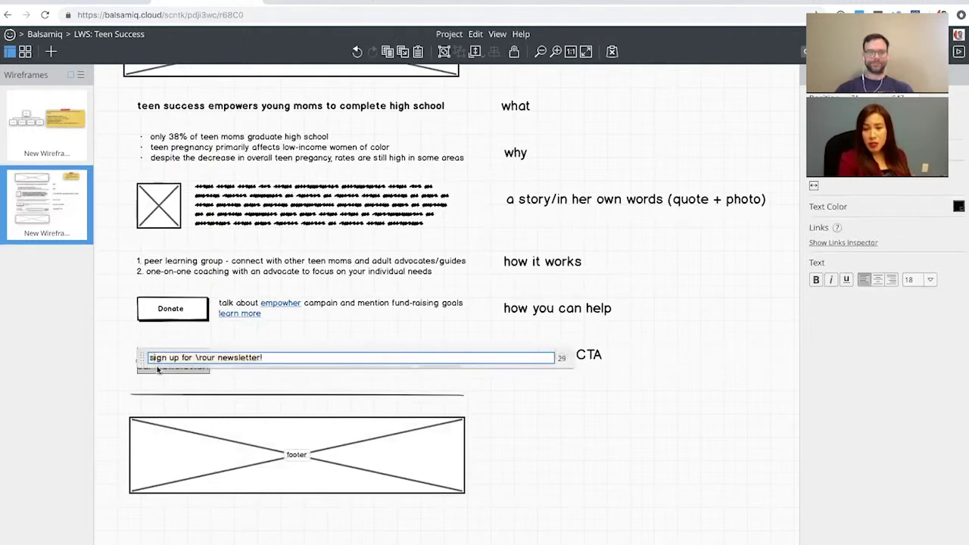
text(S)
key(Return)
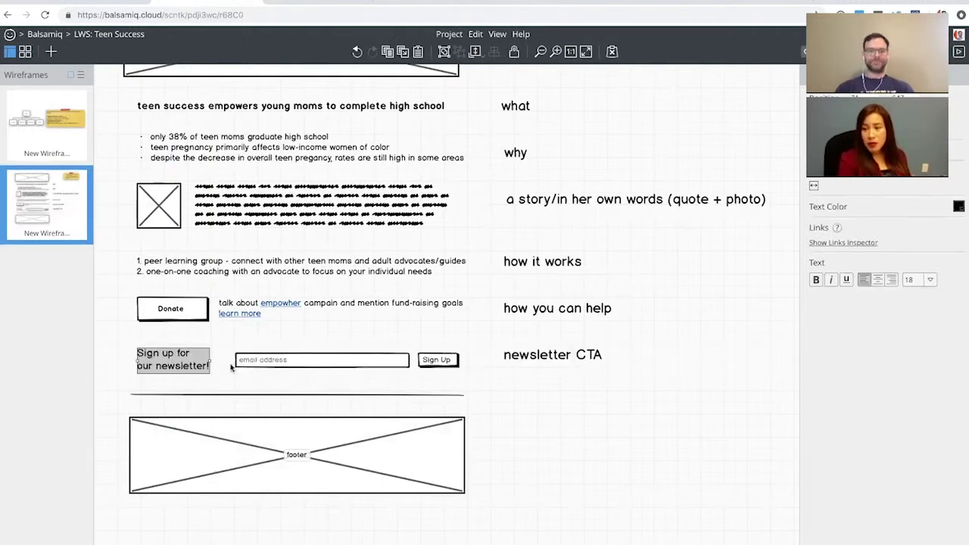
click(237, 360)
drag(231, 361, 224, 361)
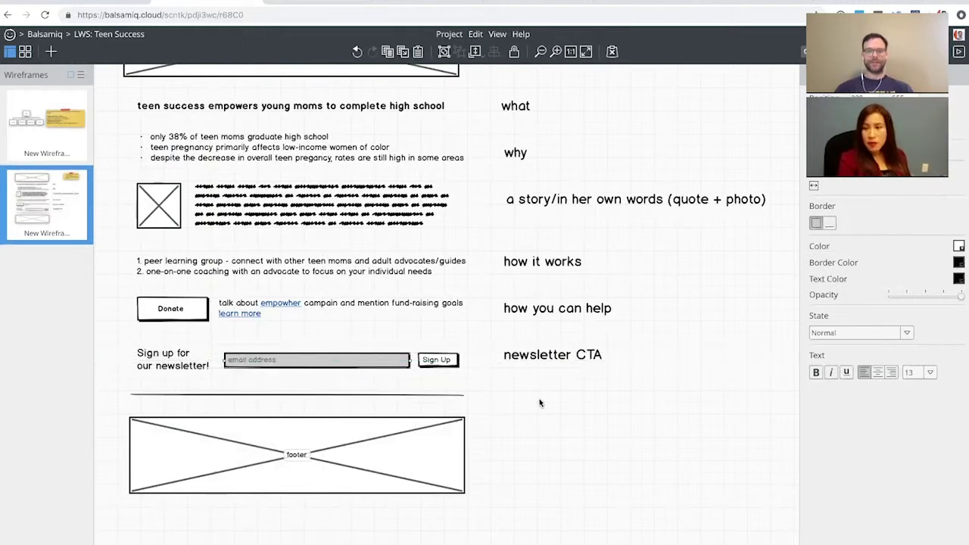
click(539, 399)
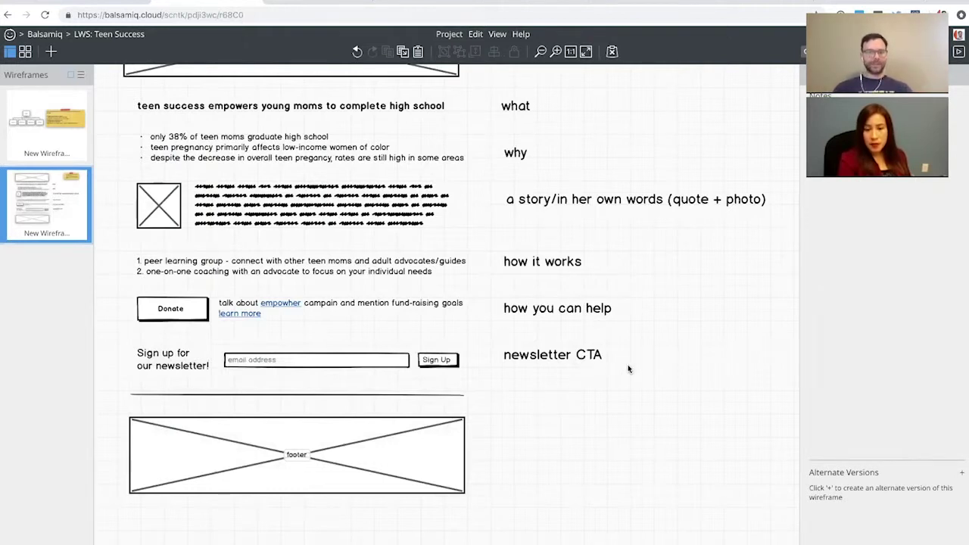
Extend the "newsletter CTA" annotation with "(sign up or link to sign up)".
double_click(590, 356)
text((sign up fo)
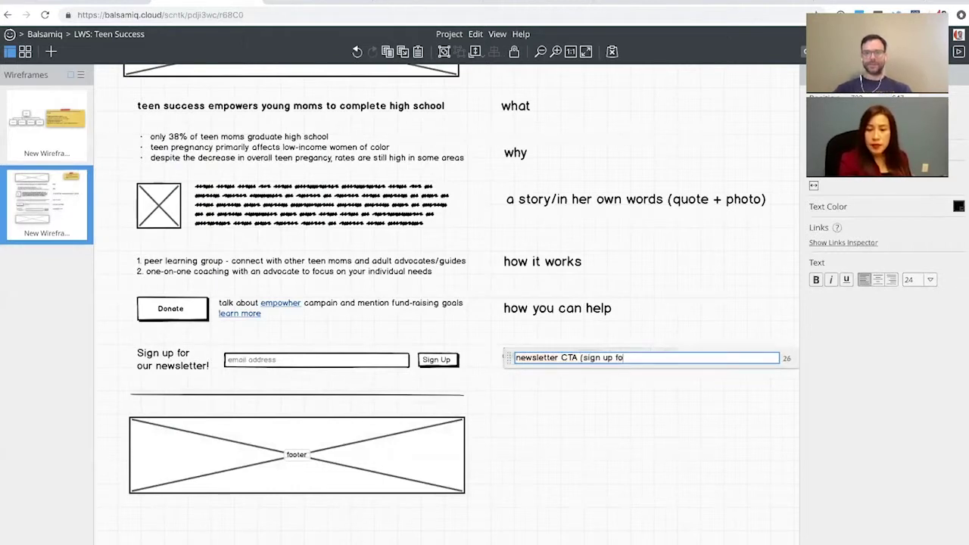
key(BackSpace)
key(BackSpace)
text(or link to sign up)
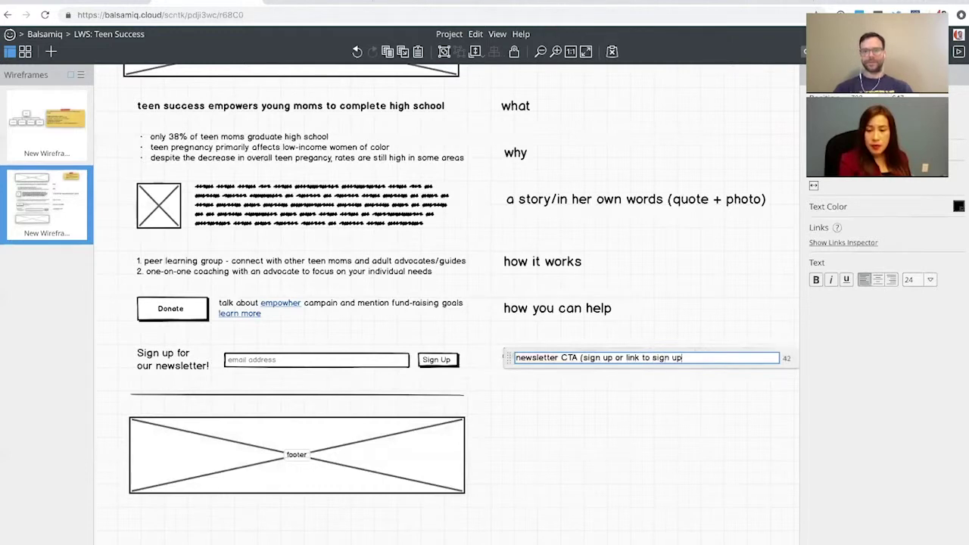
text())
key(Return)
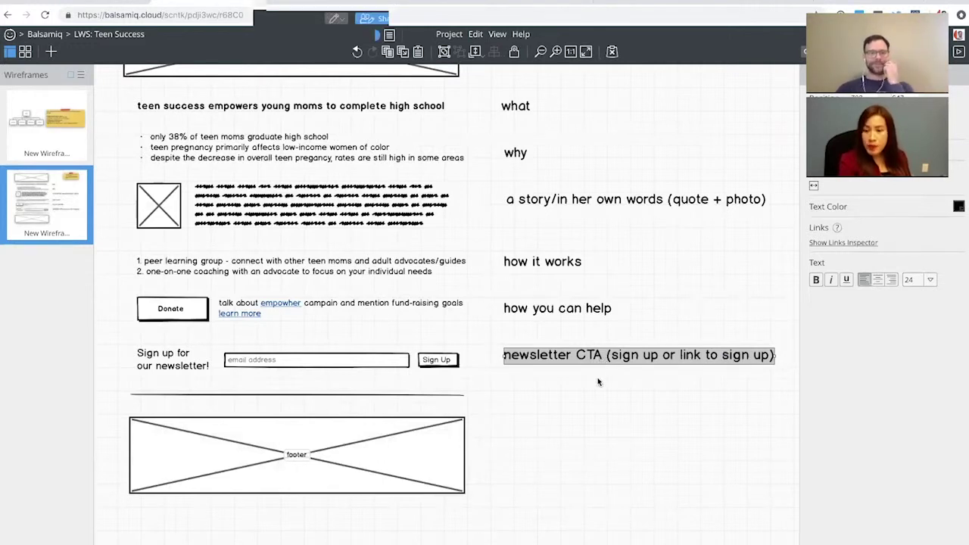
Add a link bar and place it above the photo of the young mom and child, near its left edge.
scroll(596, 383, up, 3)
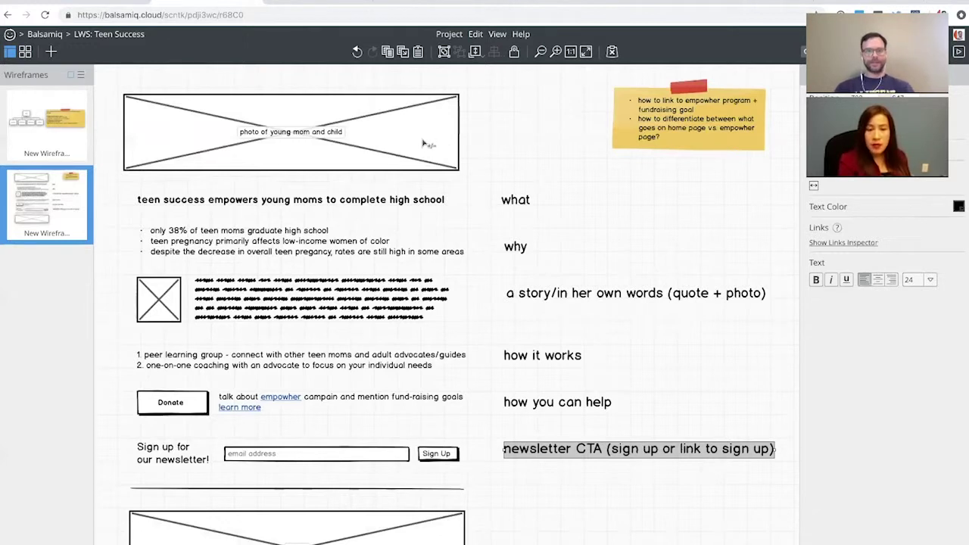
click(804, 51)
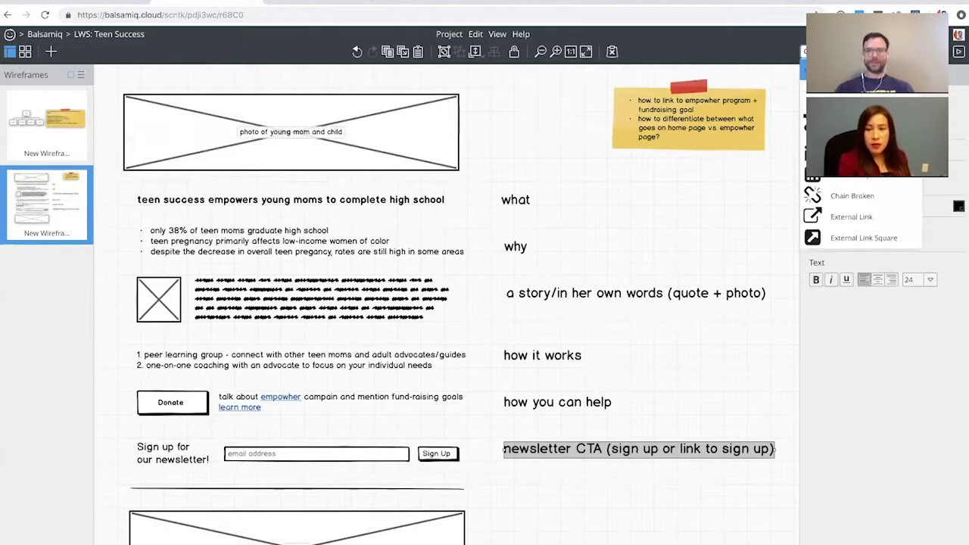
key(Down)
key(Return)
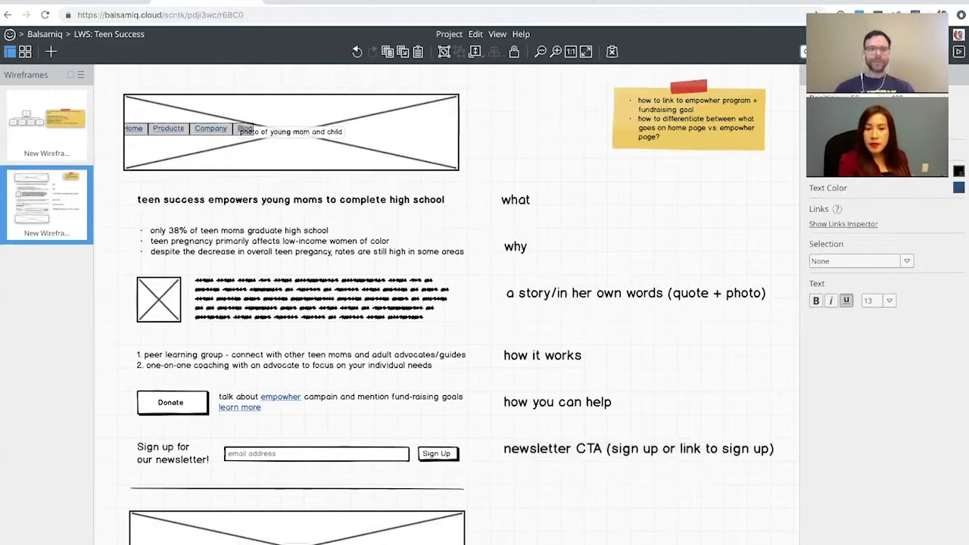
drag(166, 130, 175, 83)
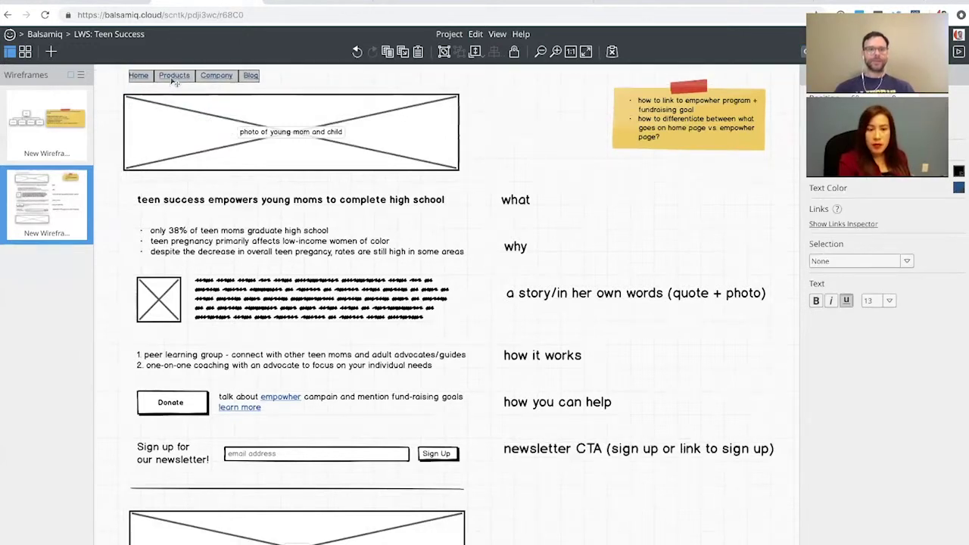
Replace the link bar's entries with Program, EmpowHer and Teen Moms.
double_click(175, 80)
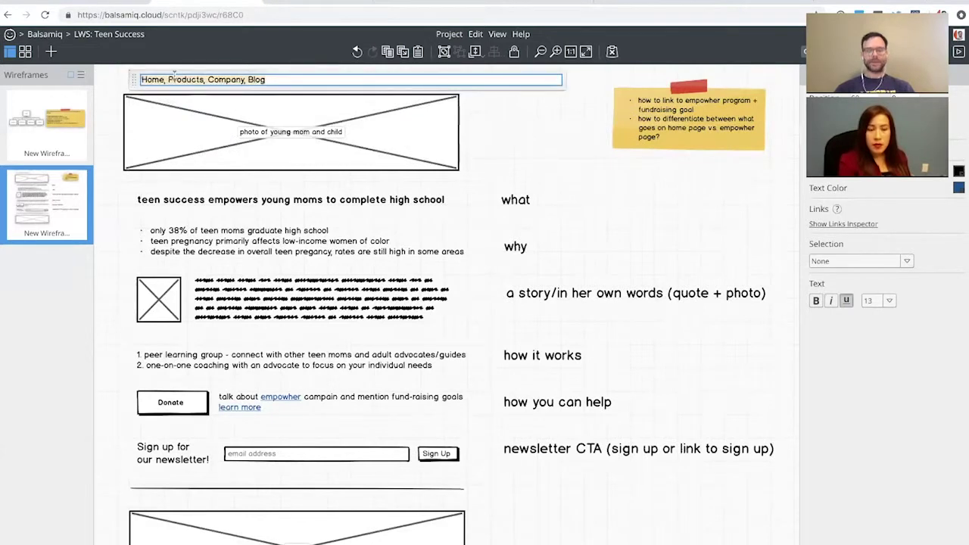
text(Progra)
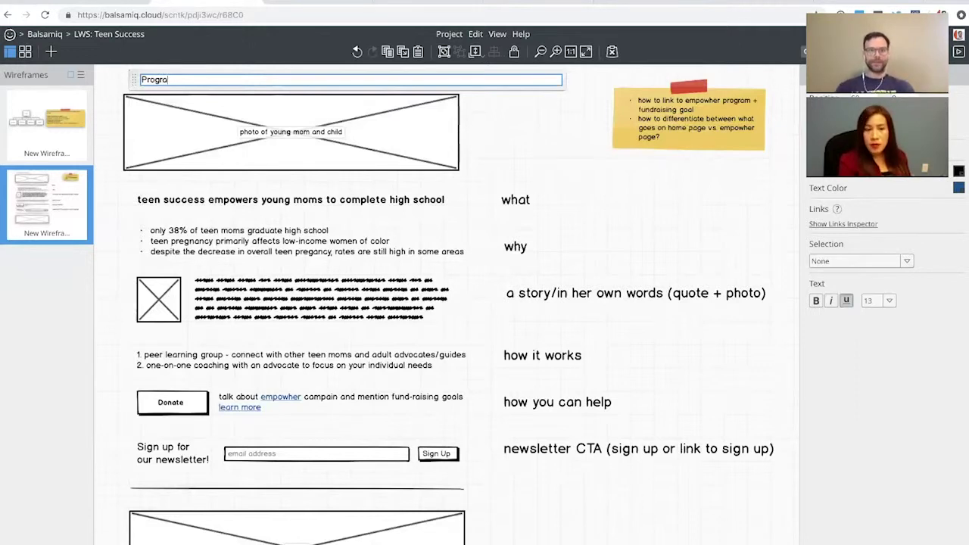
text(m, Emp)
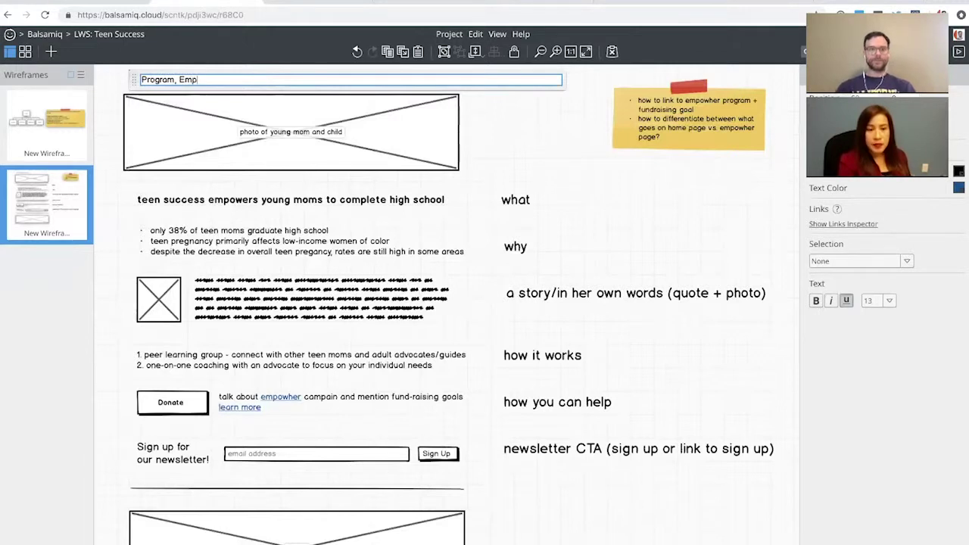
text(owHer, Teen Moms)
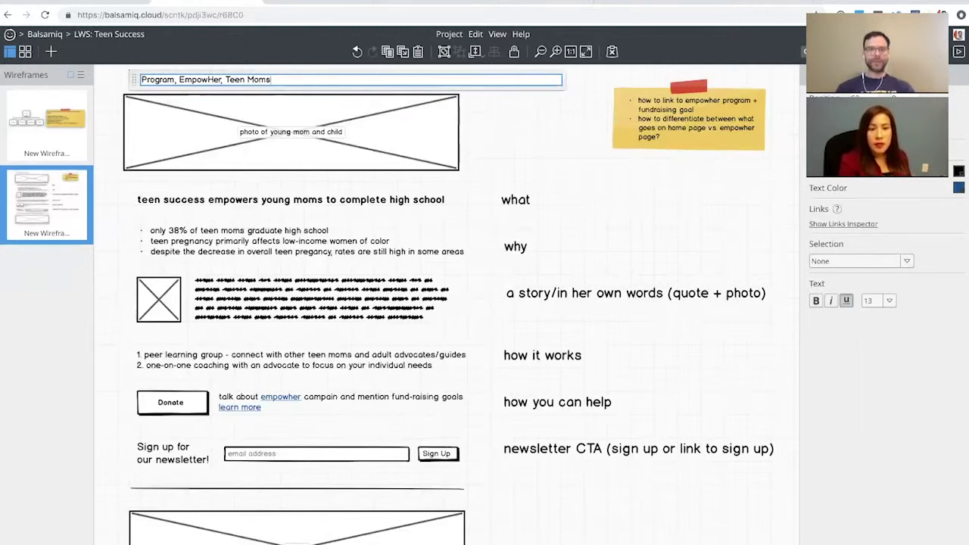
key(Return)
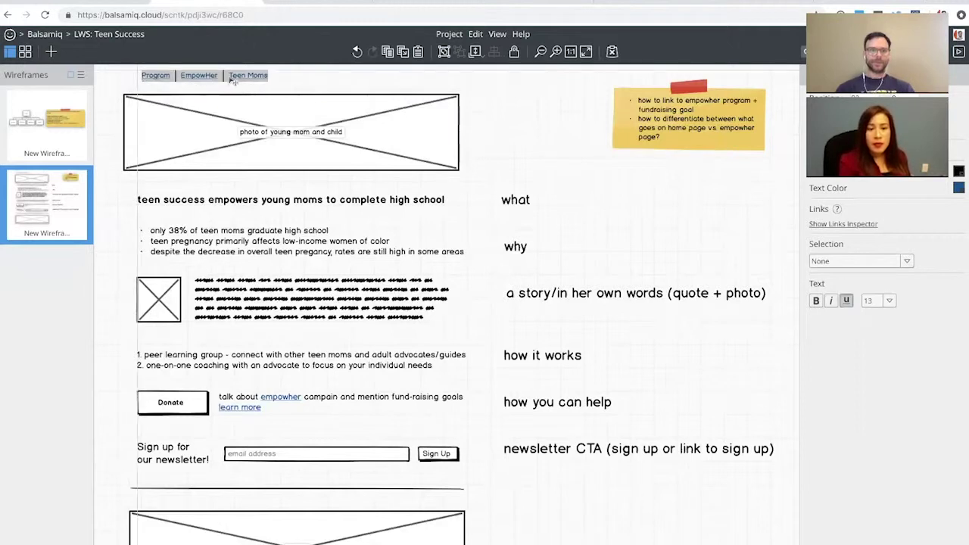
Place a small image placeholder labelled "Logo" at the left of the header and shift the link bar to its right.
click(161, 290)
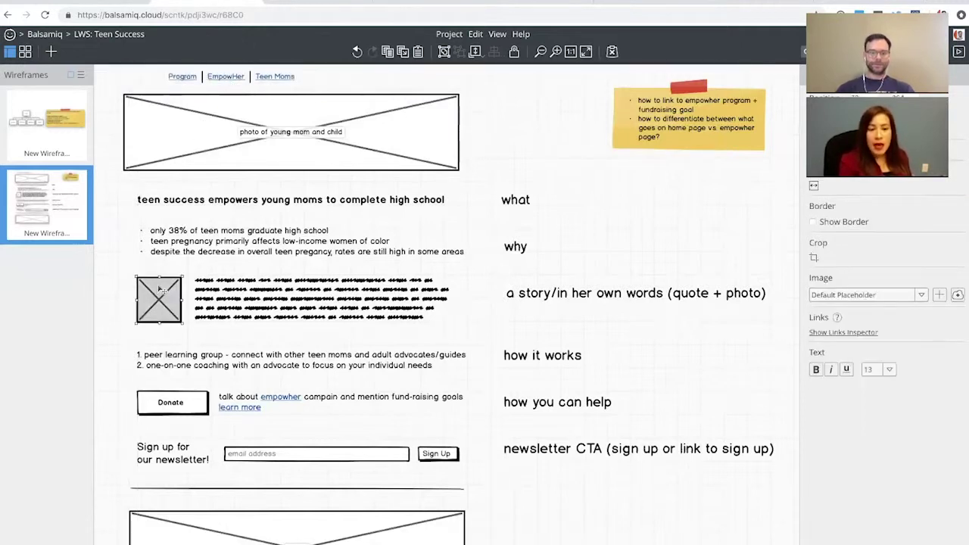
text(Logo)
key(Return)
drag(163, 307, 149, 79)
click(198, 81)
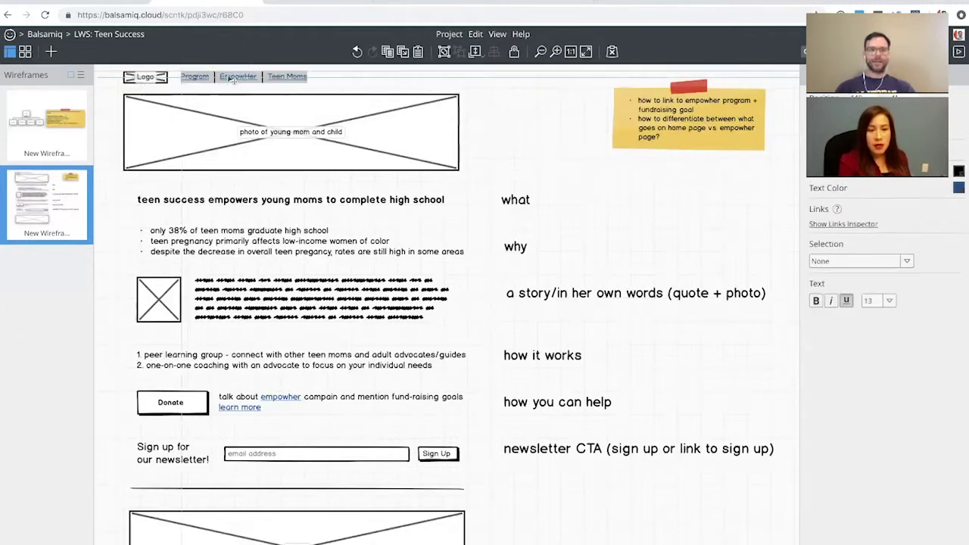
Check the live Teen Success navigation, then copy the logo placeholder as "Donate" and align it with the right end of the header row.
key(ctrl+Tab)
key(ctrl+Tab)
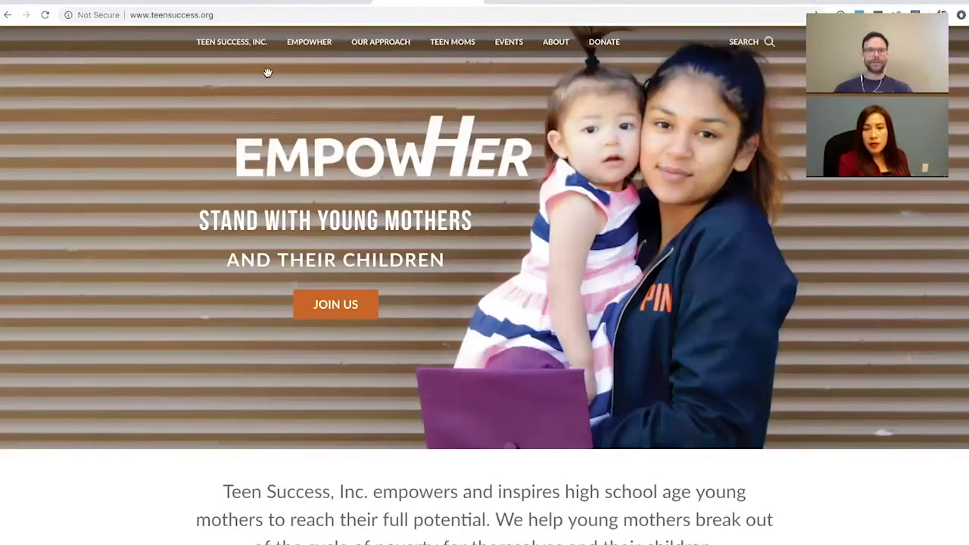
key(ctrl+Tab)
key(ctrl+Tab)
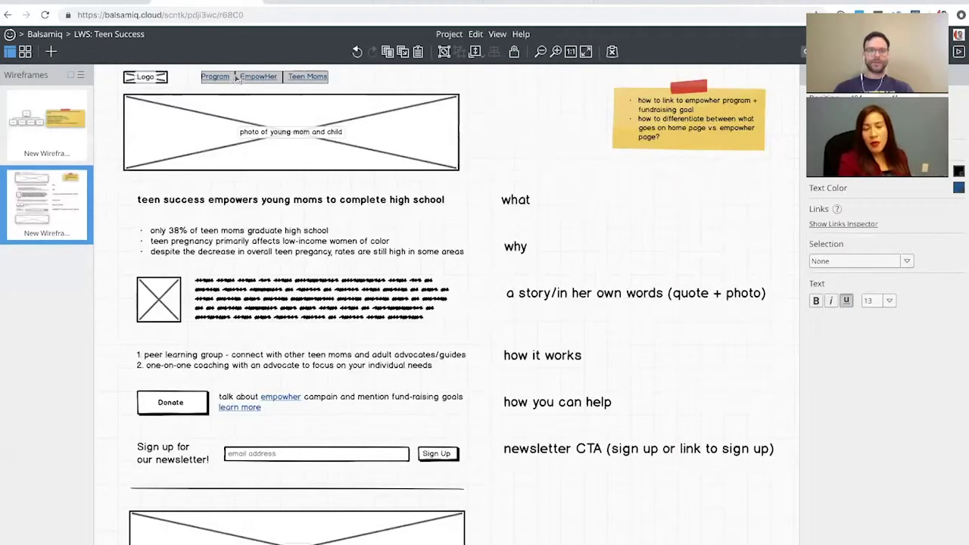
click(164, 82)
drag(168, 87, 173, 93)
double_click(173, 91)
text(Dono)
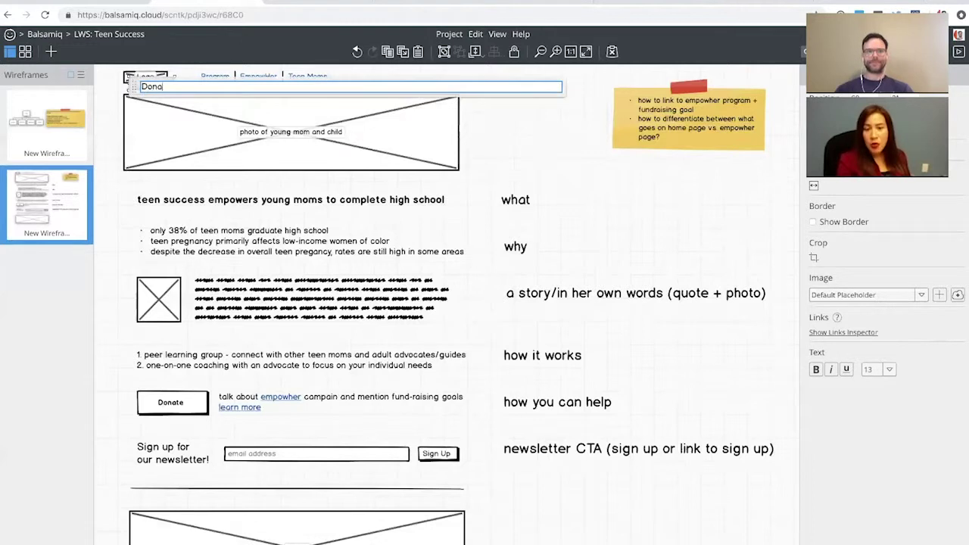
key(Return)
drag(151, 83, 449, 72)
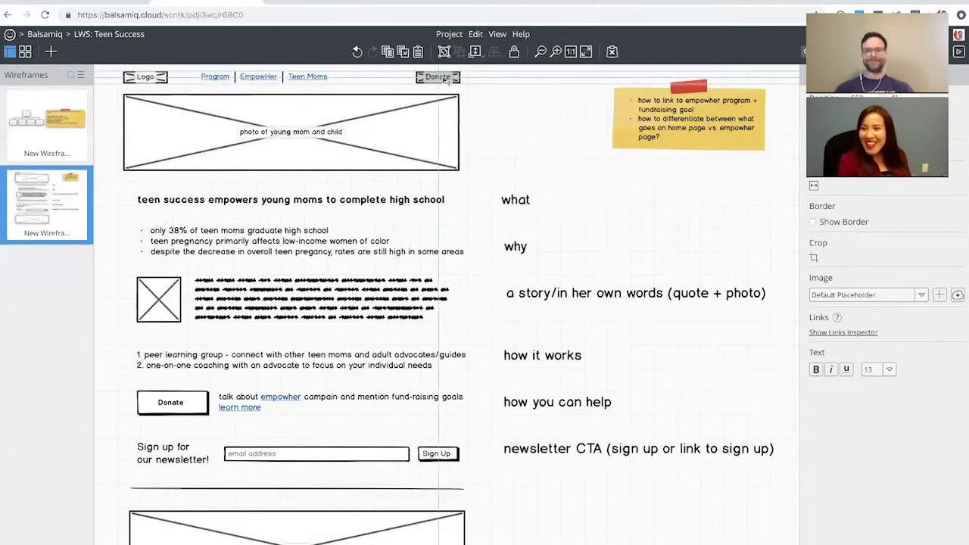
click(487, 95)
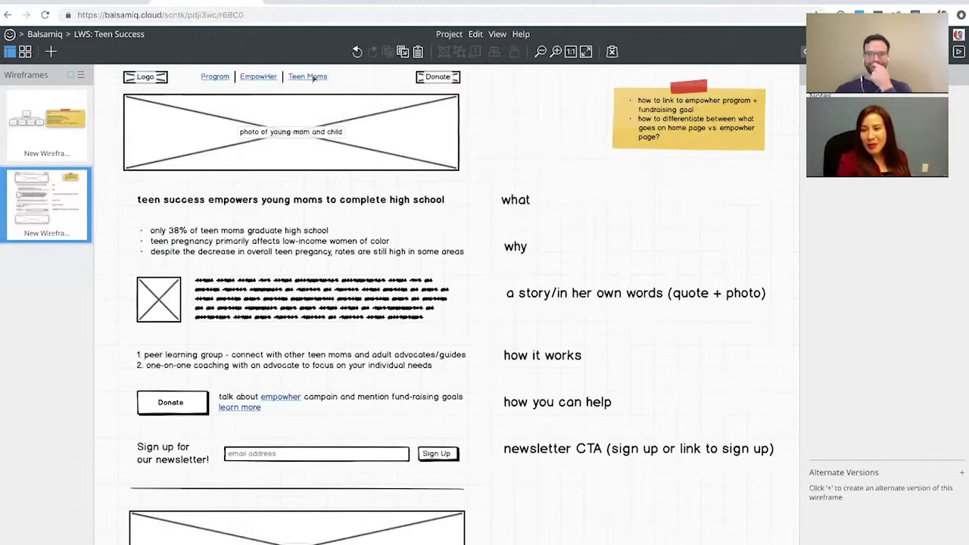
Review the live Teen Success site, the project wiki page and the footer link groups in the site map spreadsheet.
key(ctrl+Tab)
key(ctrl+Tab)
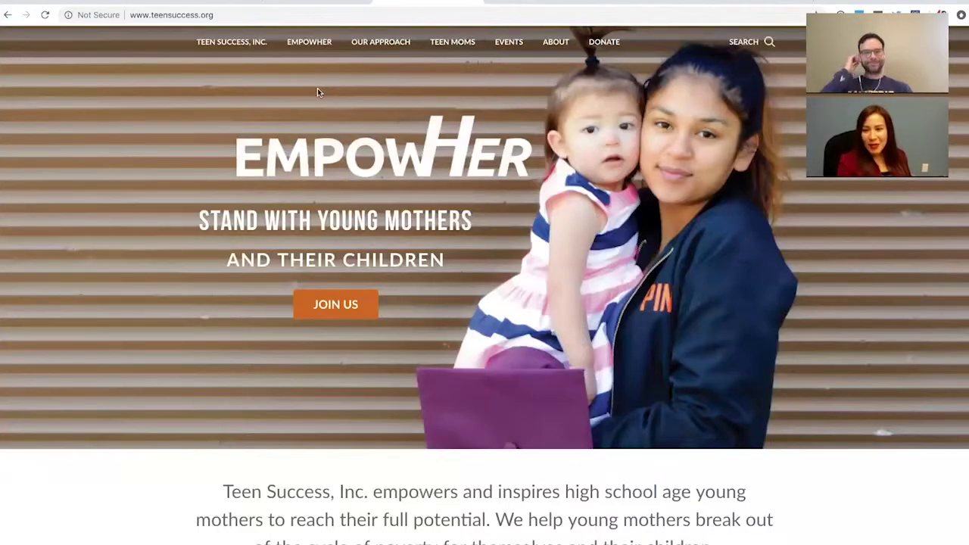
key(ctrl+shift+Tab)
key(ctrl+shift+Tab)
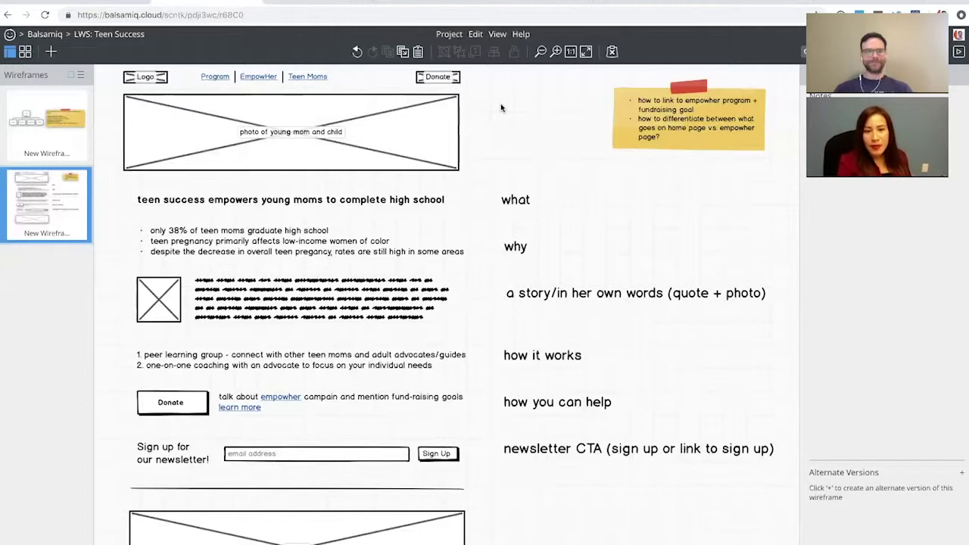
key(ctrl+Tab)
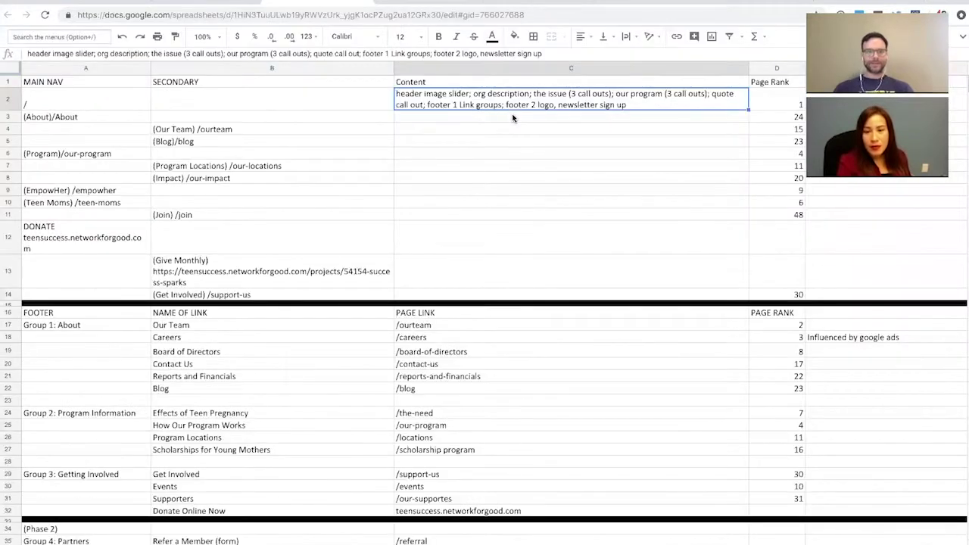
key(ctrl+shift+Tab)
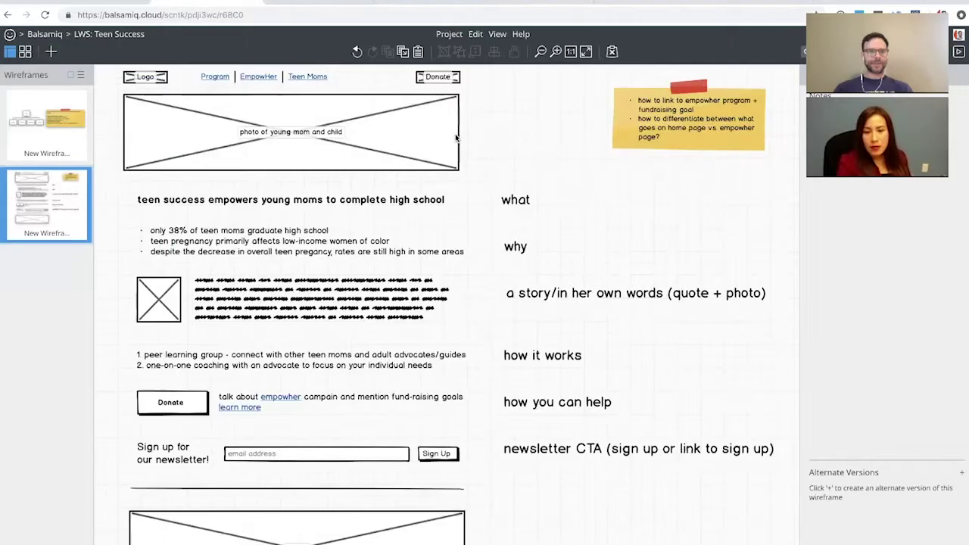
key(ctrl+Tab)
scroll(456, 138, down, 7)
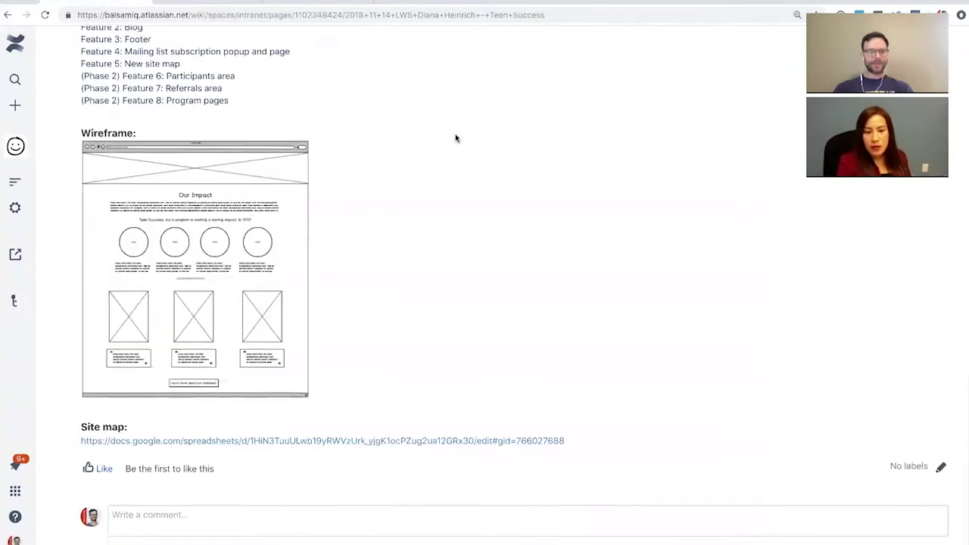
key(ctrl+Tab)
key(ctrl+Tab)
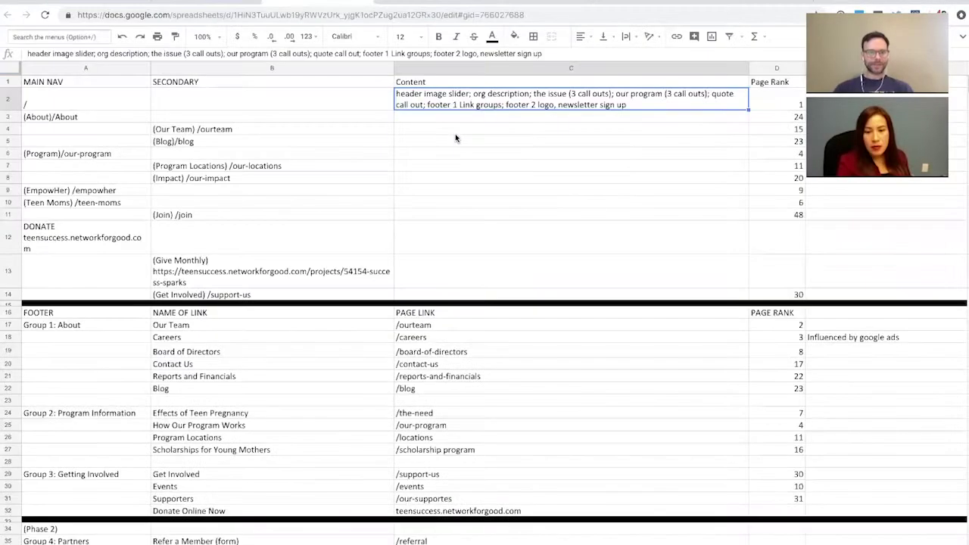
click(274, 320)
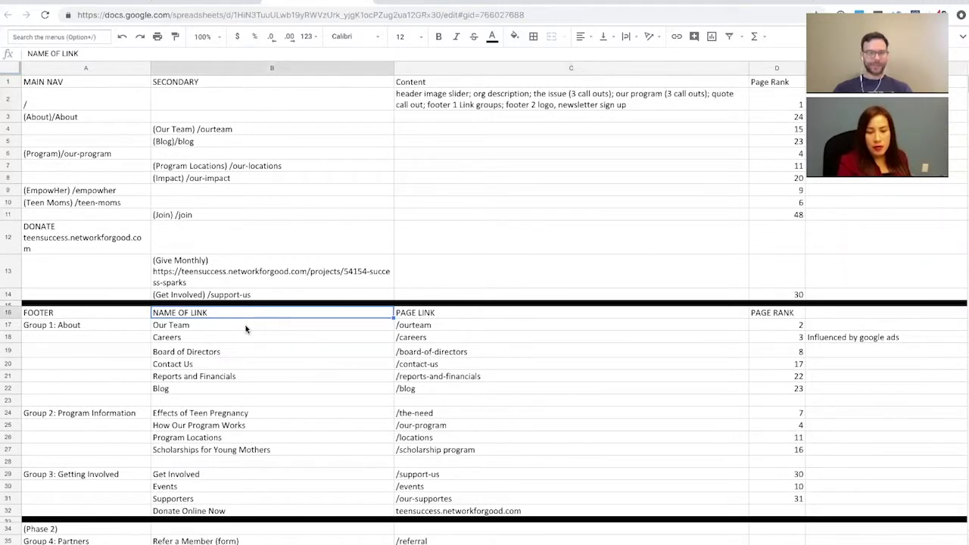
scroll(246, 327, down, 1)
click(246, 327)
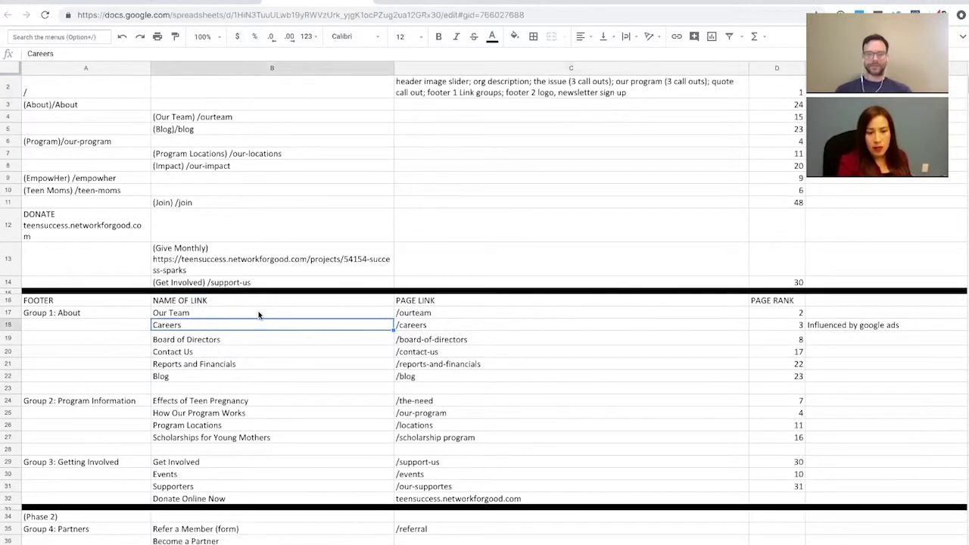
Open balsamiq.com in a new browser tab and examine how its footer groups links.
key(super+t)
text(bl)
key(BackSpace)
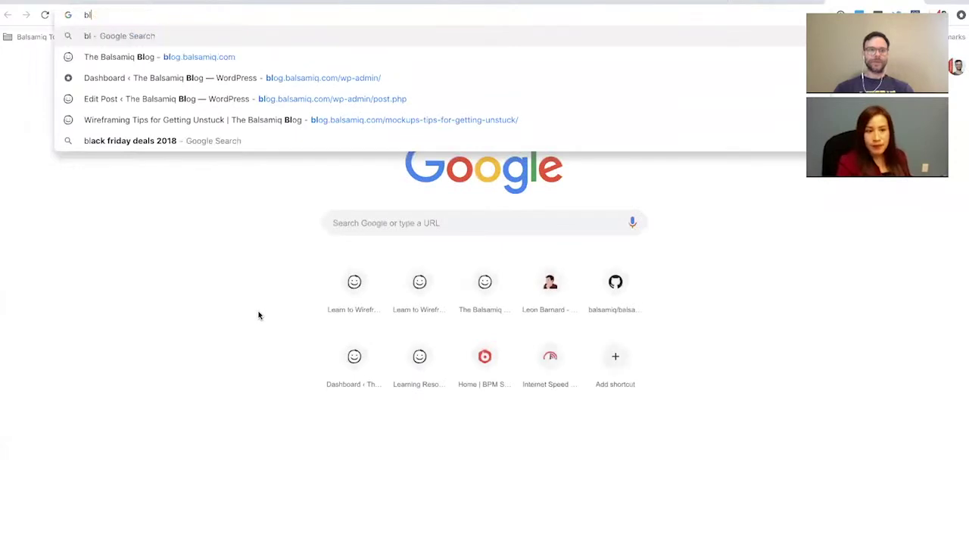
key(BackSpace)
text(alsamiq.com/)
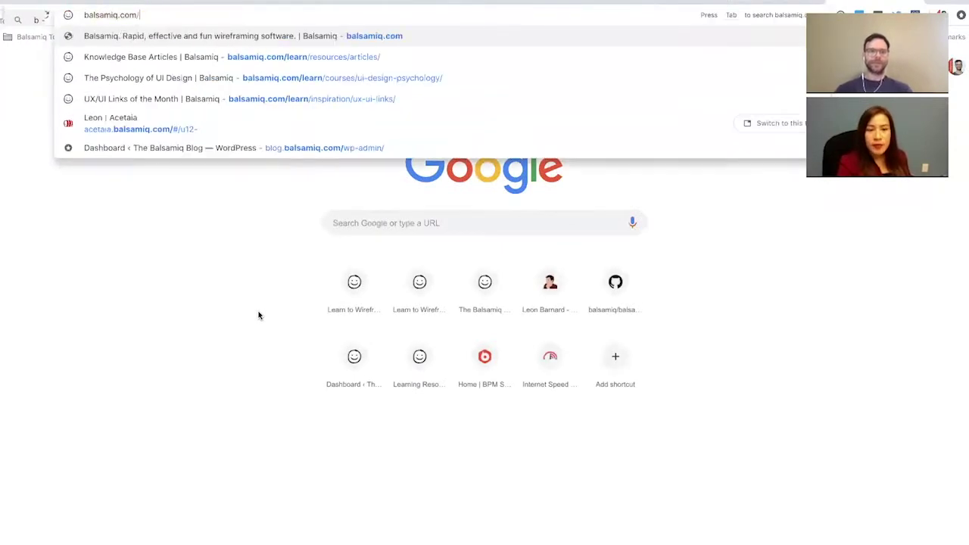
key(Return)
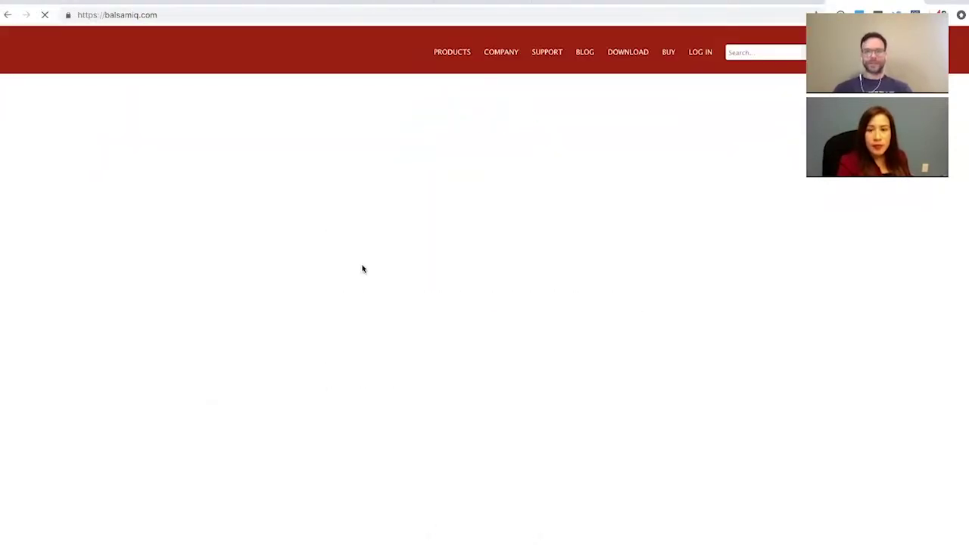
scroll(362, 268, down, 10)
scroll(362, 269, down, 15)
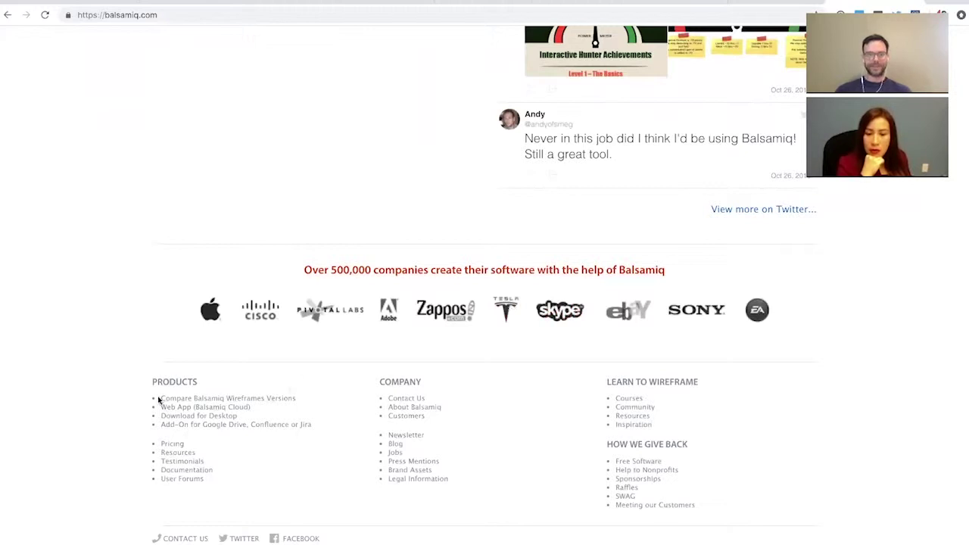
scroll(158, 370, up, 10)
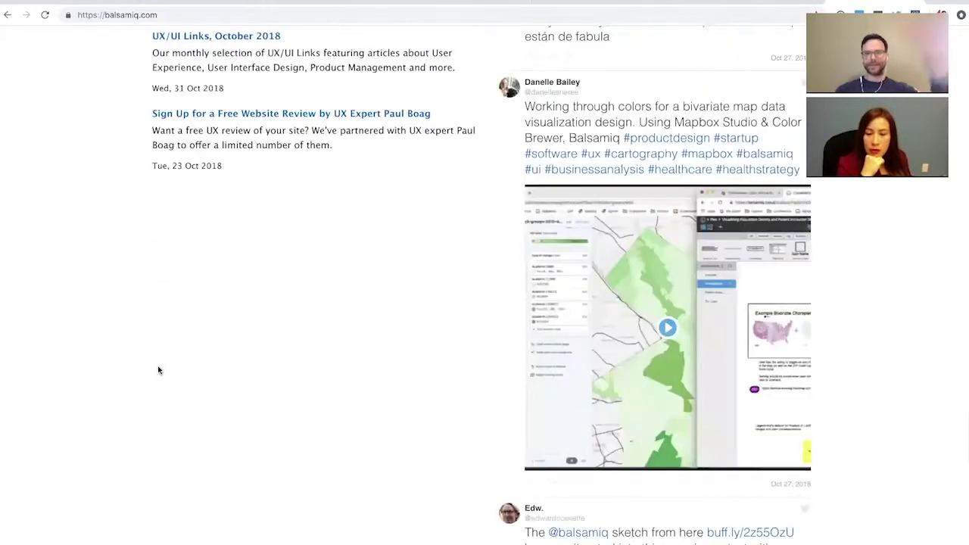
scroll(159, 370, down, 10)
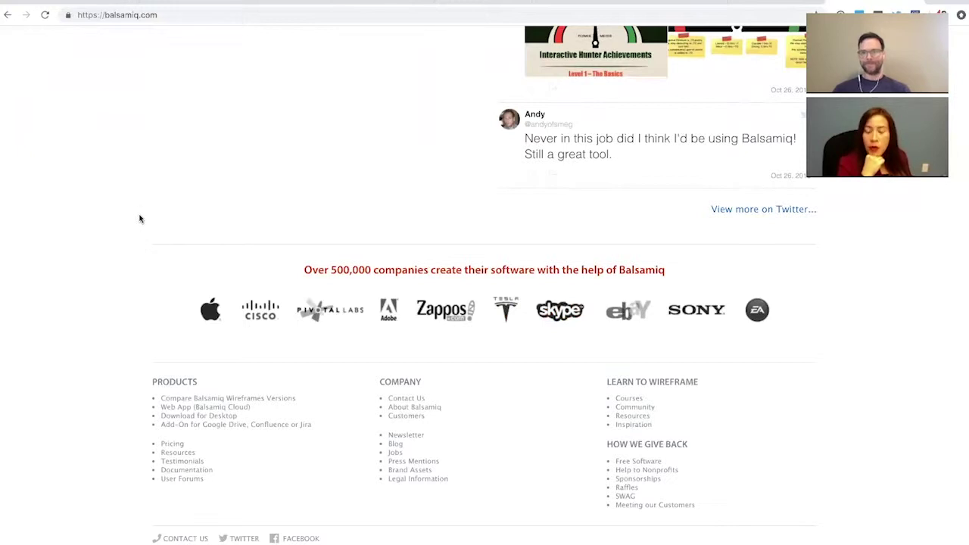
Switch back to the Balsamiq wireframe and add a "footer" annotation beside the footer placeholder, aligned under the other annotations.
click(189, 1)
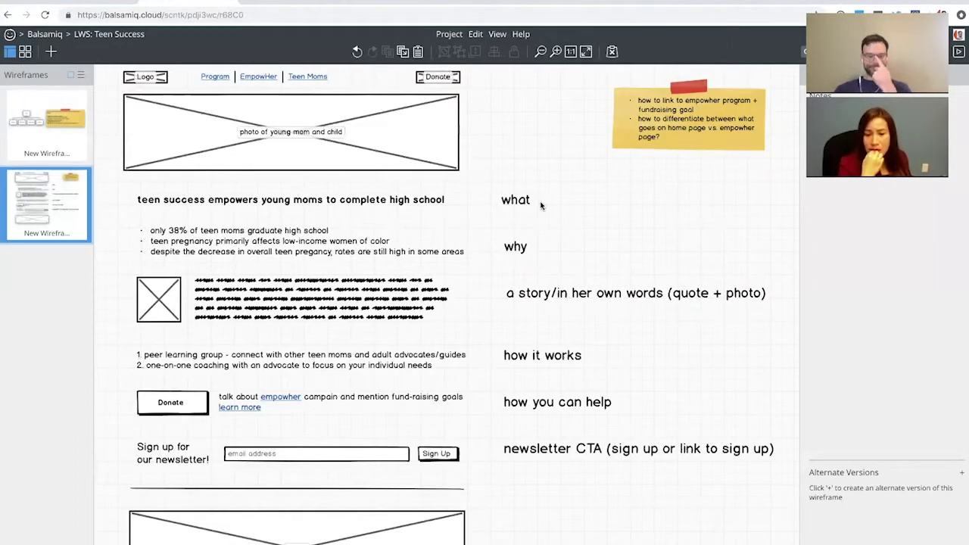
scroll(540, 205, down, 3)
click(543, 291)
double_click(542, 291)
text(footer)
drag(542, 291, 528, 413)
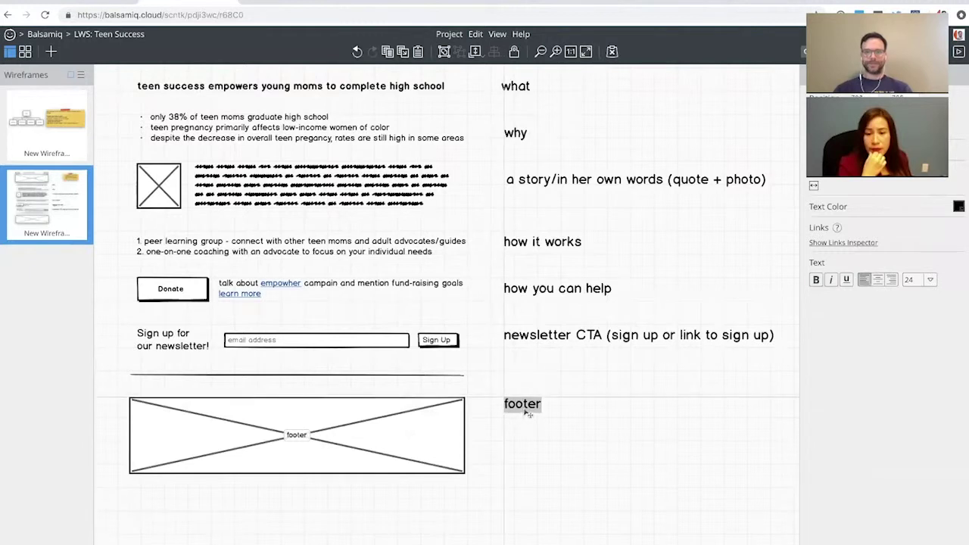
click(593, 419)
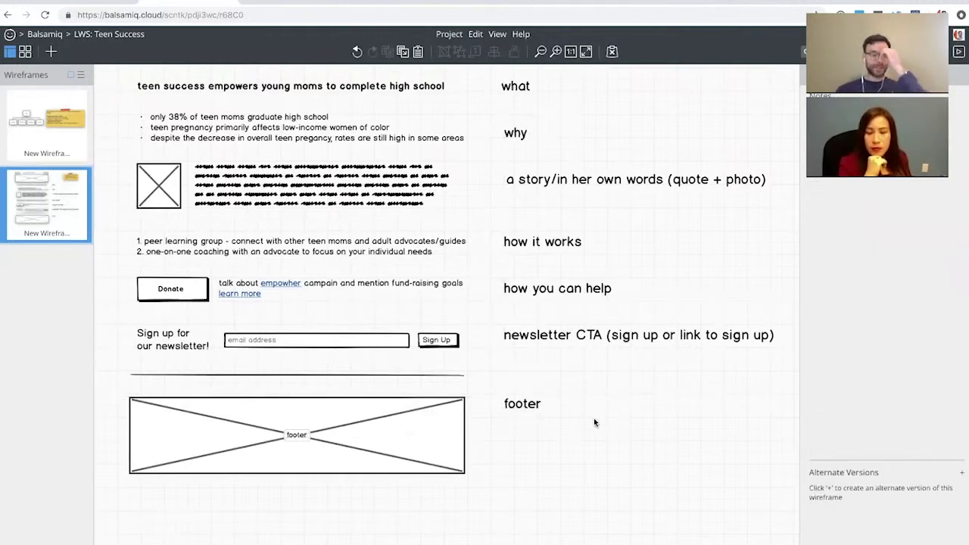
scroll(594, 422, up, 2)
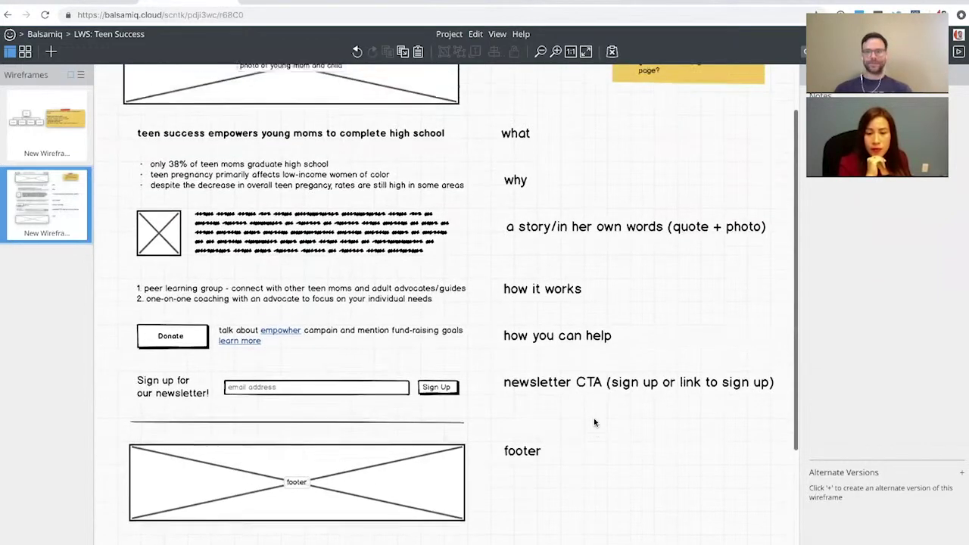